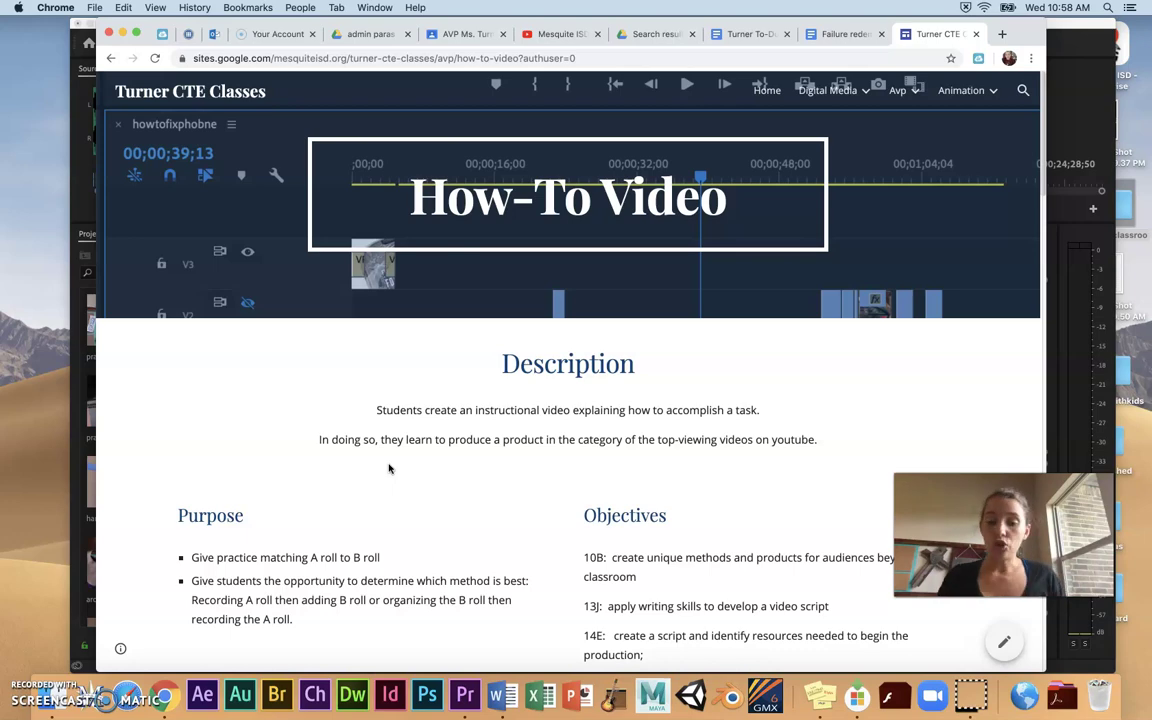
- Scroll through the class web page in Chrome
{"action": "scroll", "coordinate": [617, 386], "scroll_direction": "down", "scroll_amount": 2}
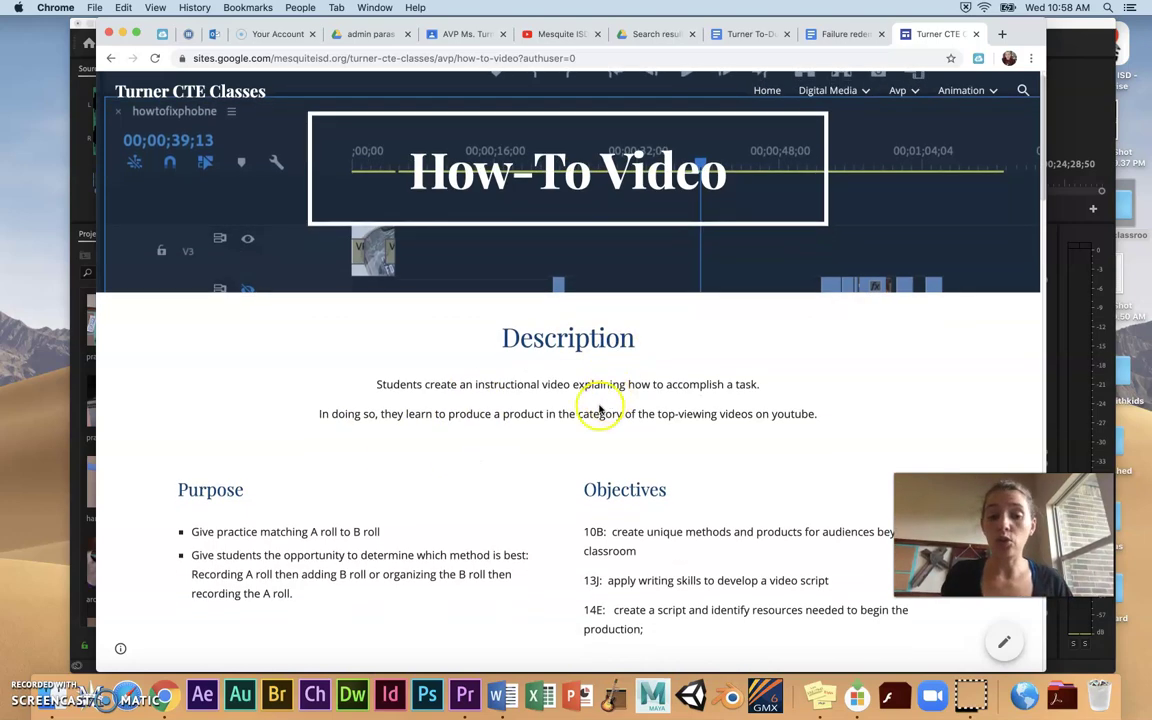
{"action": "scroll", "coordinate": [550, 462], "scroll_direction": "down", "scroll_amount": 1}
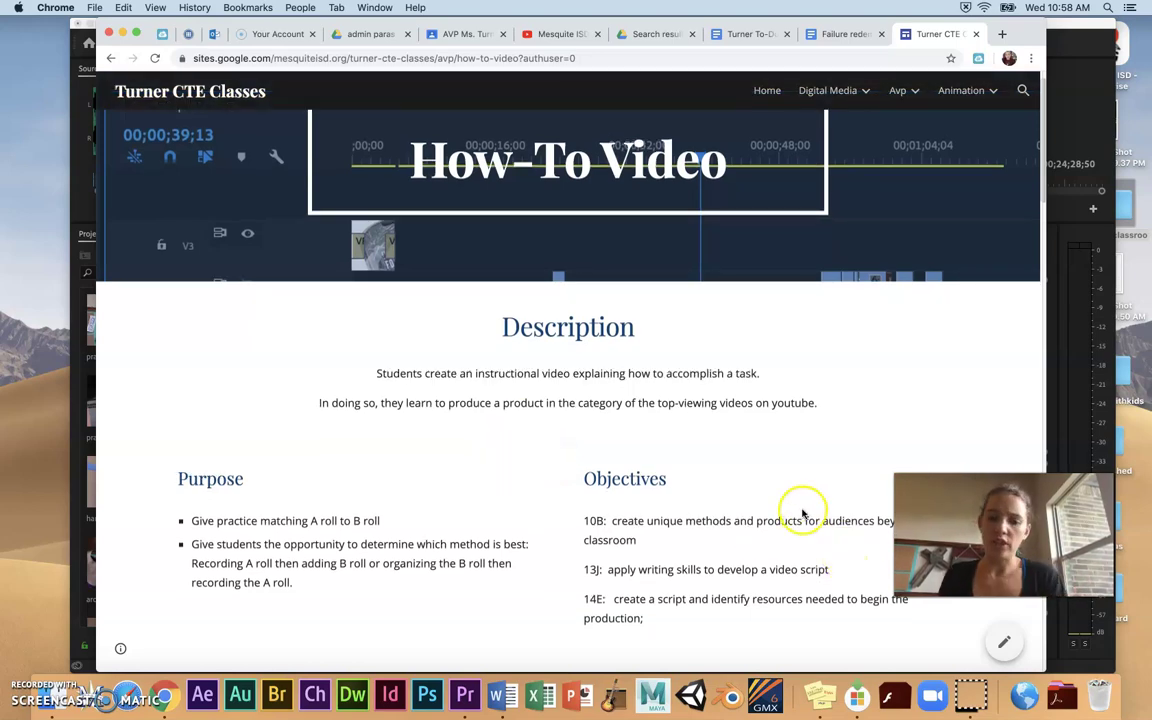
{"action": "scroll", "coordinate": [747, 532], "scroll_direction": "down", "scroll_amount": 10}
{"action": "scroll", "coordinate": [746, 537], "scroll_direction": "down", "scroll_amount": 7}
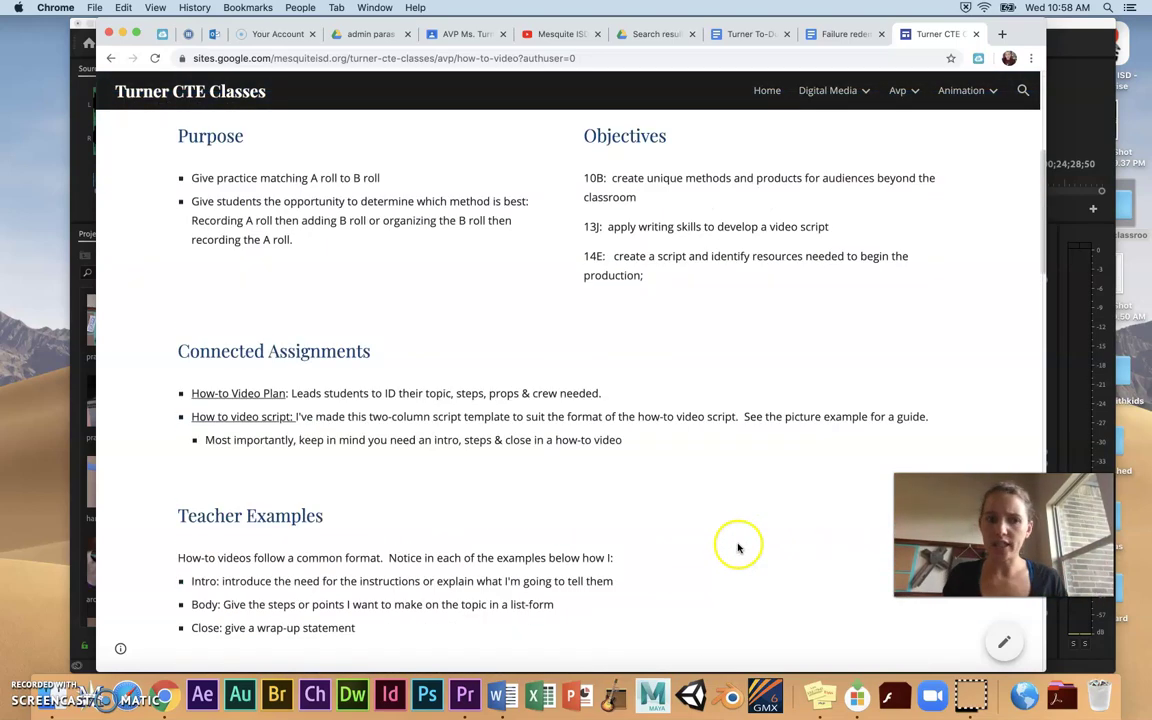
{"action": "scroll", "coordinate": [737, 547], "scroll_direction": "down", "scroll_amount": 20}
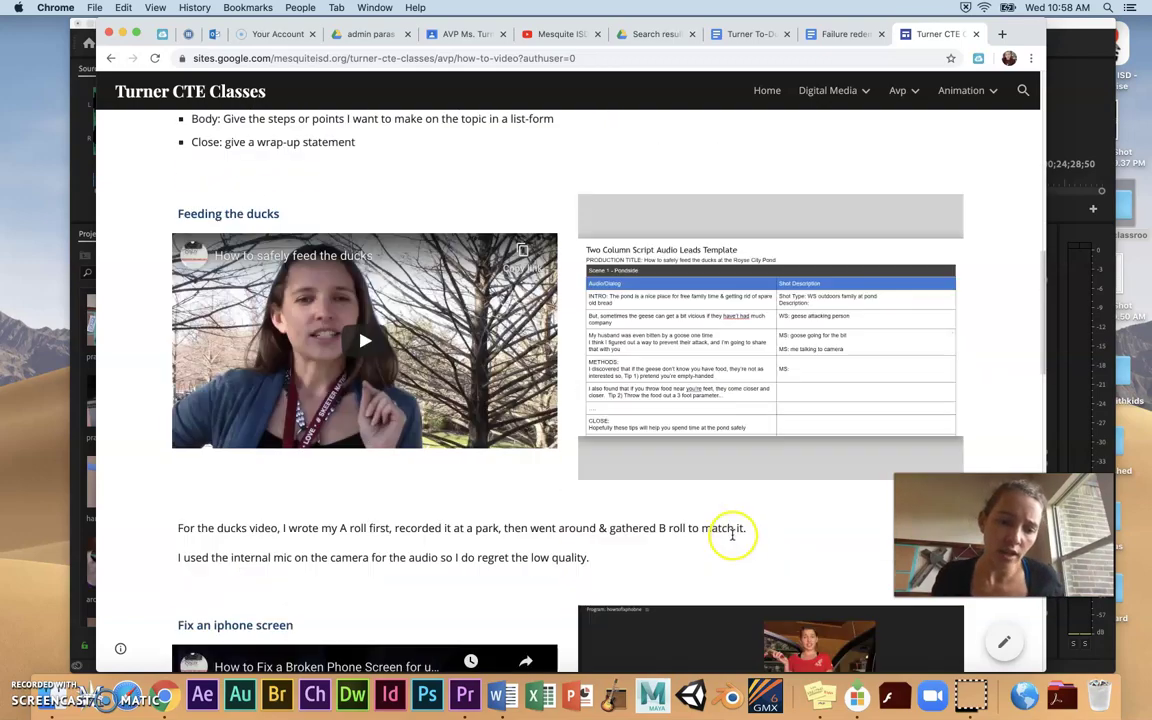
{"action": "scroll", "coordinate": [733, 535], "scroll_direction": "down", "scroll_amount": 20}
{"action": "scroll", "coordinate": [722, 527], "scroll_direction": "up", "scroll_amount": 20}
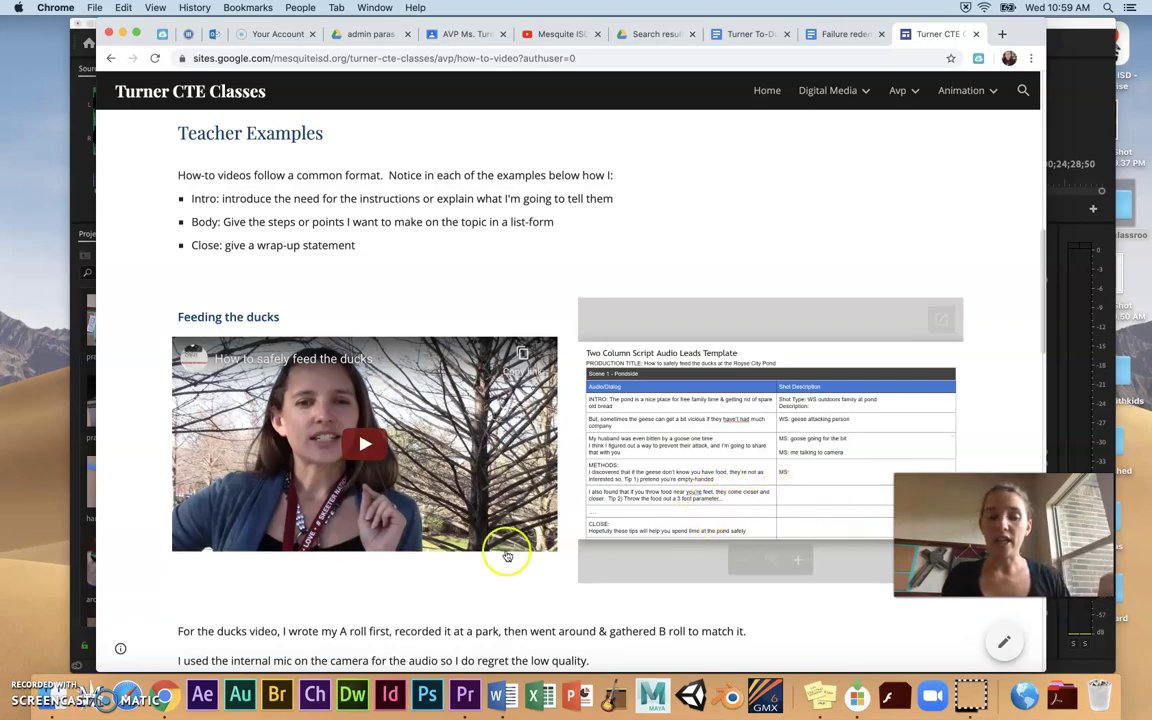
{"action": "scroll", "coordinate": [1031, 269], "scroll_direction": "down", "scroll_amount": 5}
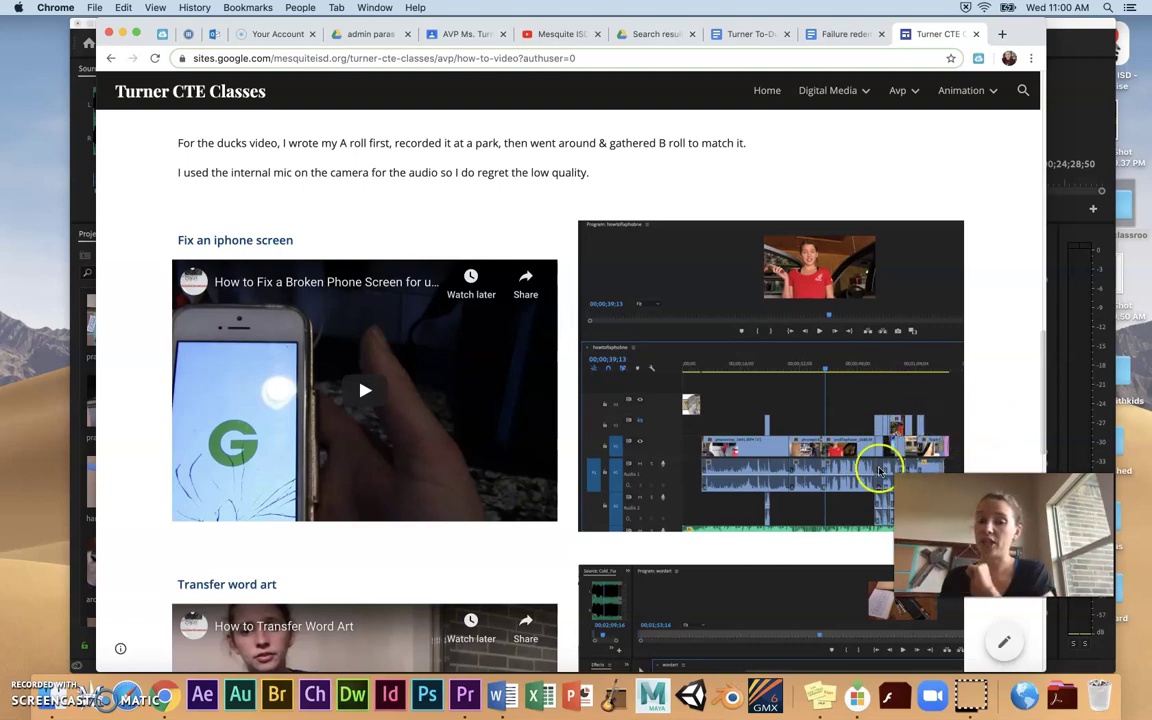
{"action": "scroll", "coordinate": [822, 465], "scroll_direction": "down", "scroll_amount": 5}
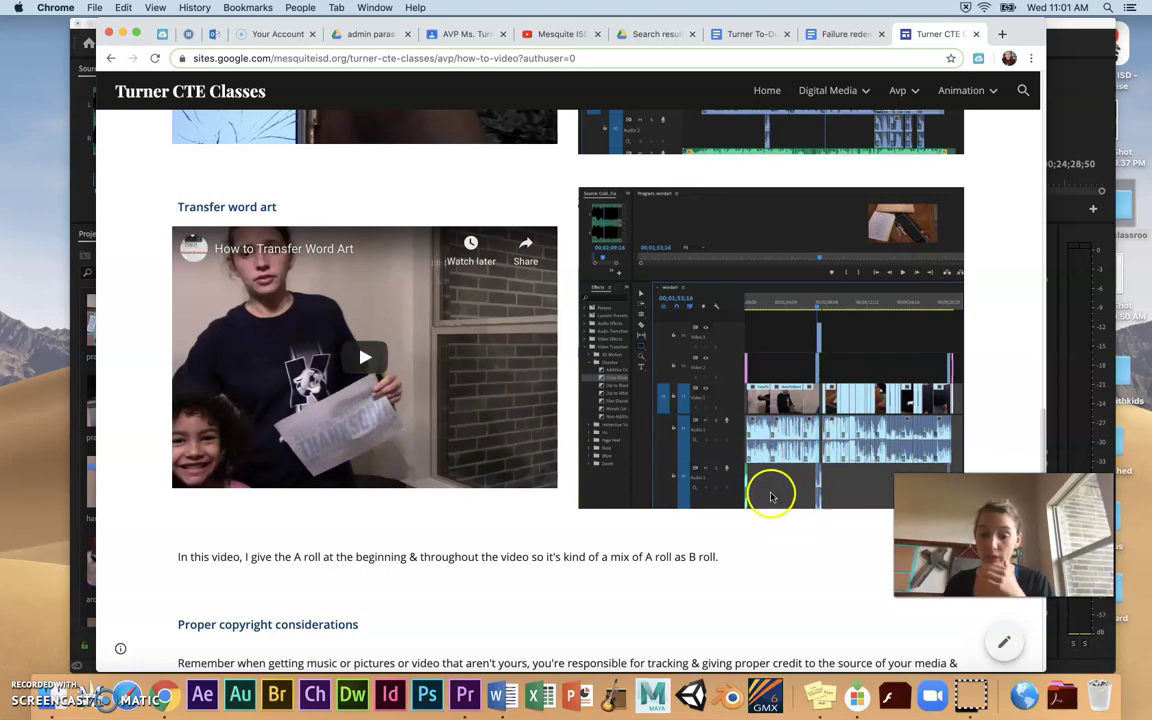
{"action": "scroll", "coordinate": [770, 508], "scroll_direction": "down", "scroll_amount": 2}
{"action": "scroll", "coordinate": [768, 505], "scroll_direction": "down", "scroll_amount": 5}
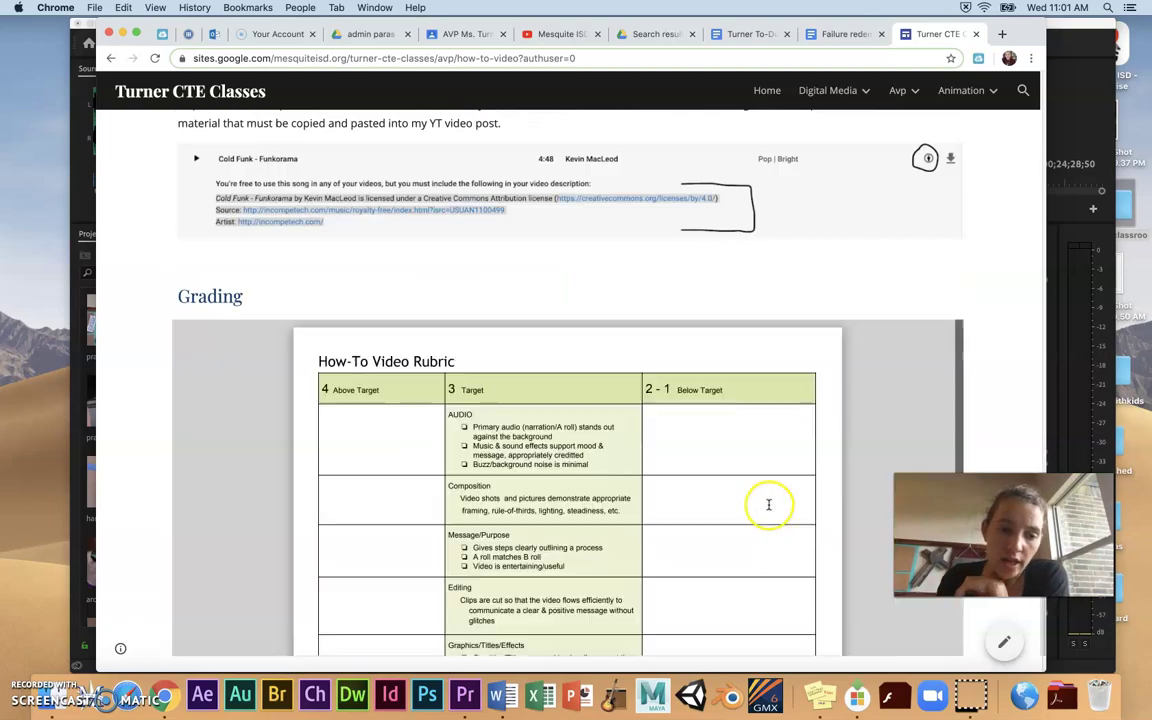
{"action": "scroll", "coordinate": [769, 512], "scroll_direction": "up", "scroll_amount": 15}
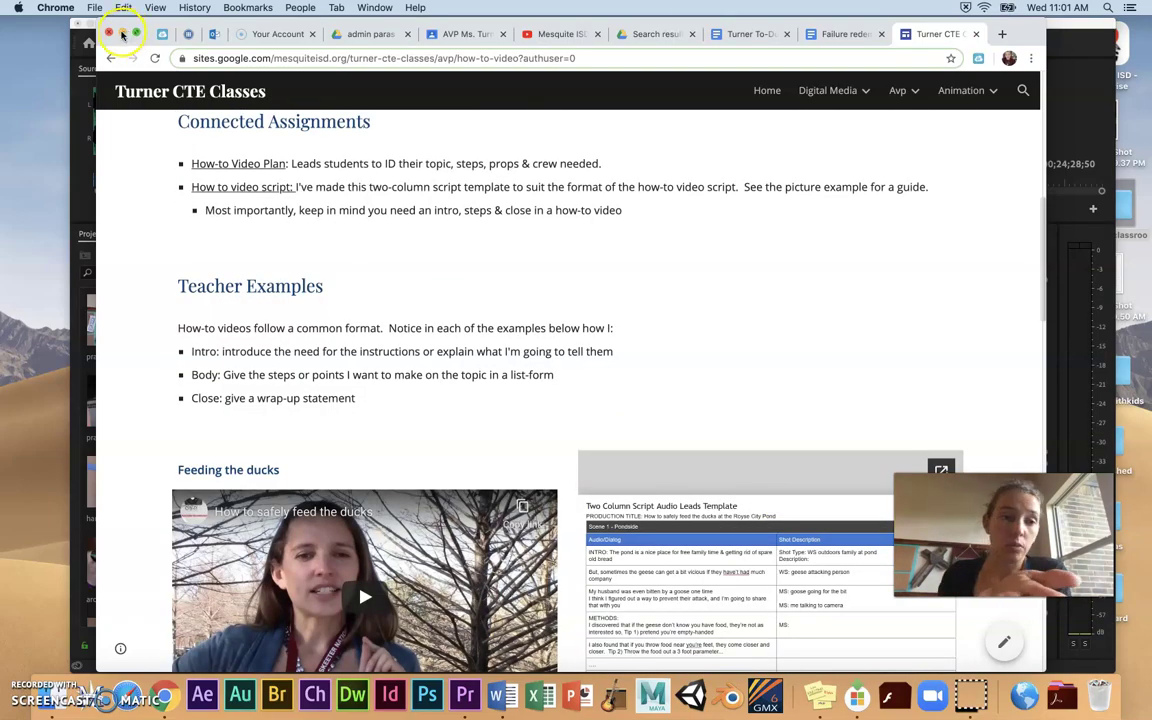
- Minimize Chrome and zoom Premiere's prayerboard timeline with the scroll bar
{"action": "left_click", "coordinate": [122, 34]}
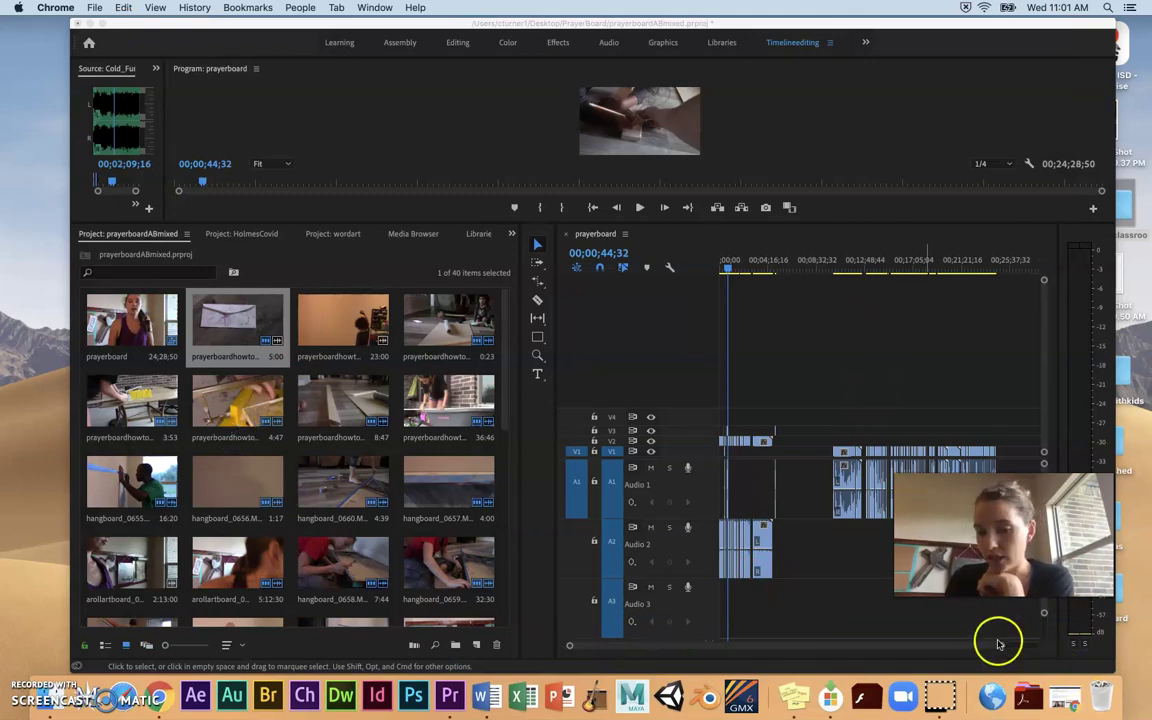
{"action": "left_click", "coordinate": [1001, 649]}
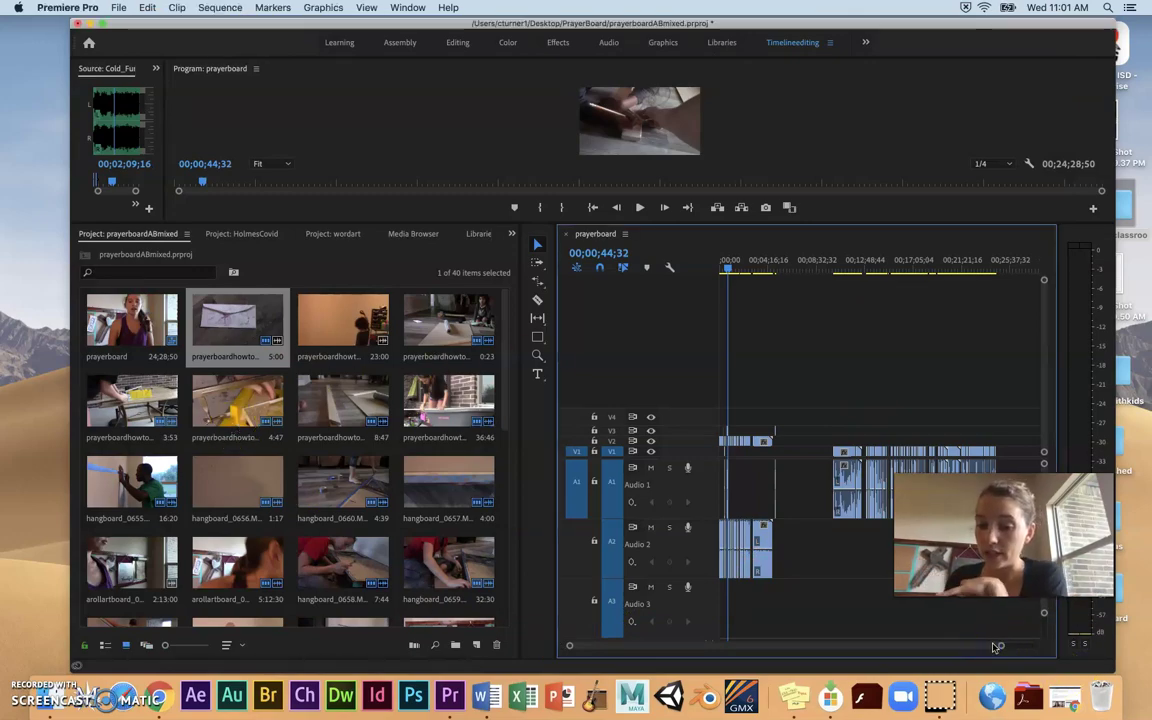
{"action": "left_click_drag", "start_coordinate": [1002, 648], "coordinate": [1032, 654]}
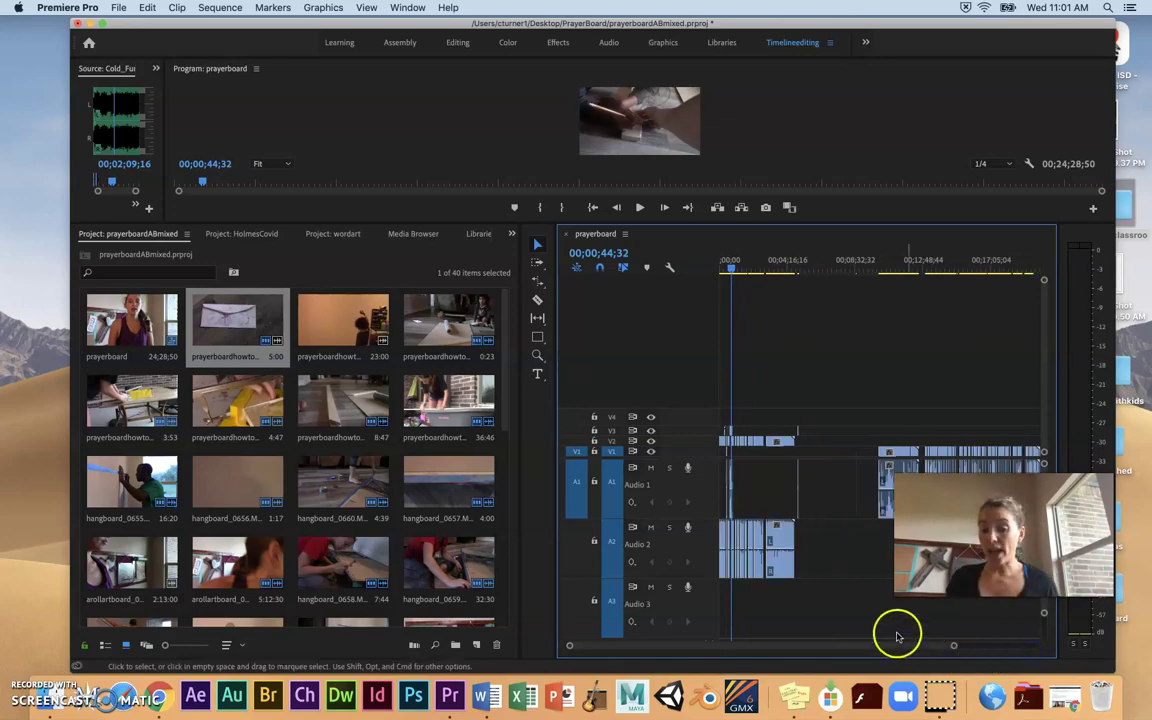
{"action": "left_click_drag", "start_coordinate": [890, 645], "coordinate": [950, 655]}
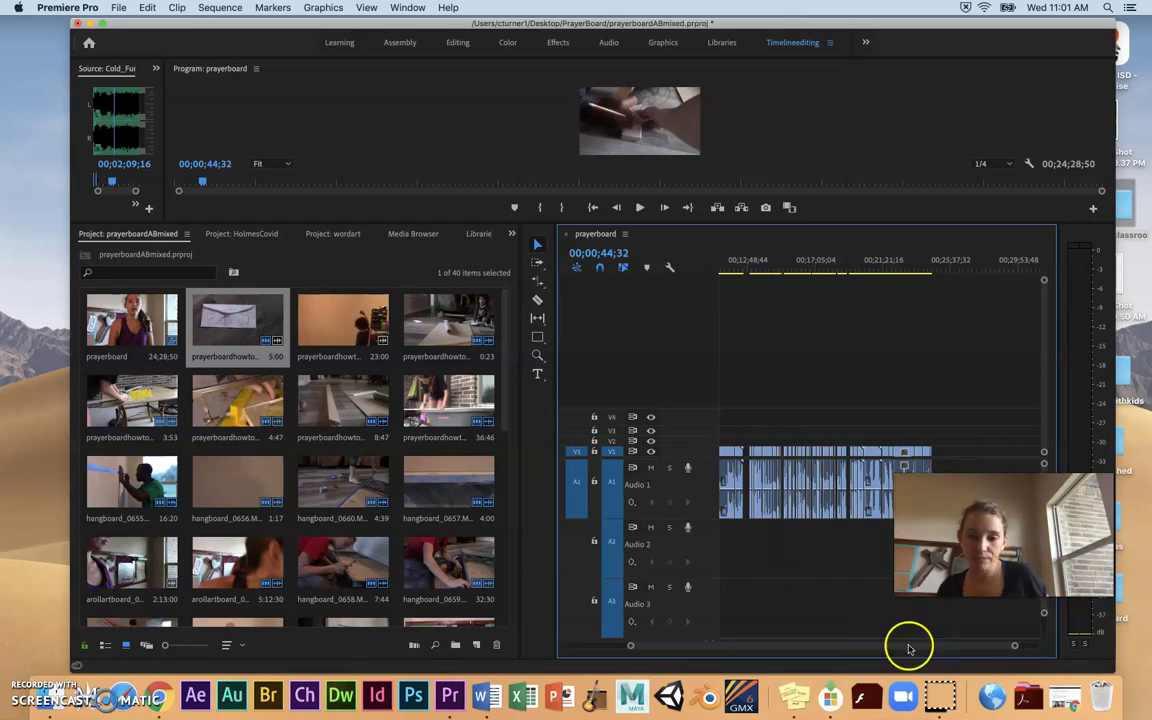
{"action": "left_click_drag", "start_coordinate": [805, 645], "coordinate": [771, 651]}
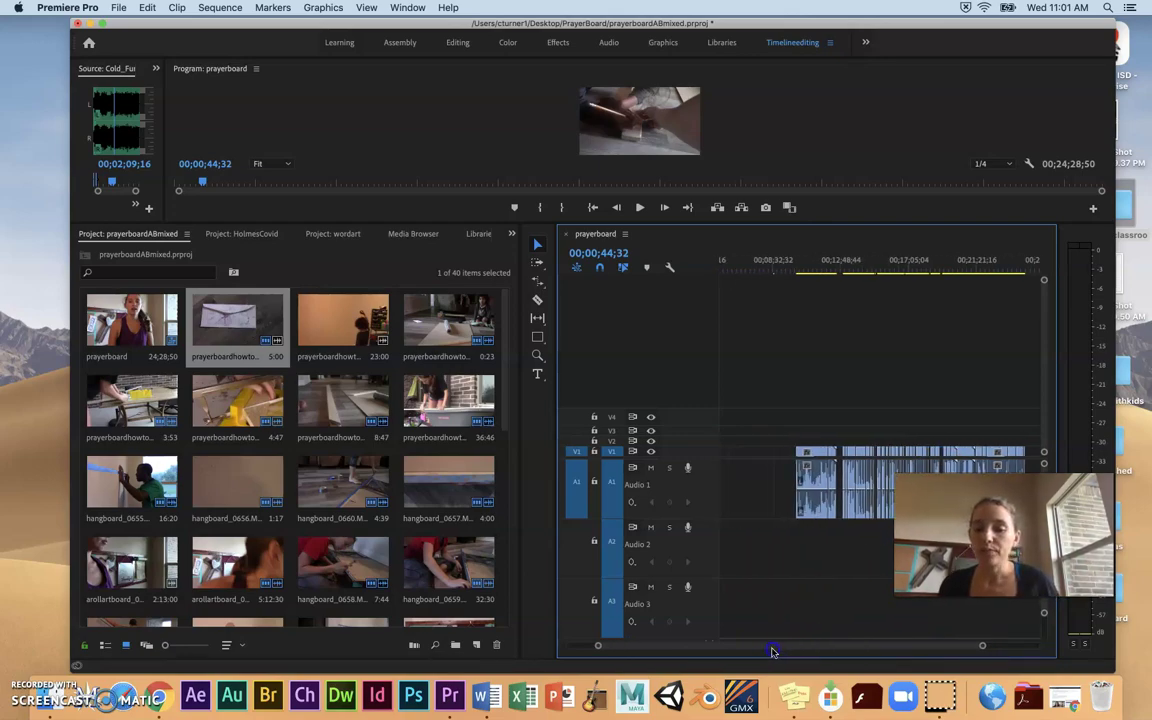
- Scrub through the later footage and park the playhead at 00;10;06;27
{"action": "left_click", "coordinate": [806, 240]}
{"action": "left_click_drag", "start_coordinate": [793, 265], "coordinate": [1027, 268]}
{"action": "left_click", "coordinate": [805, 256]}
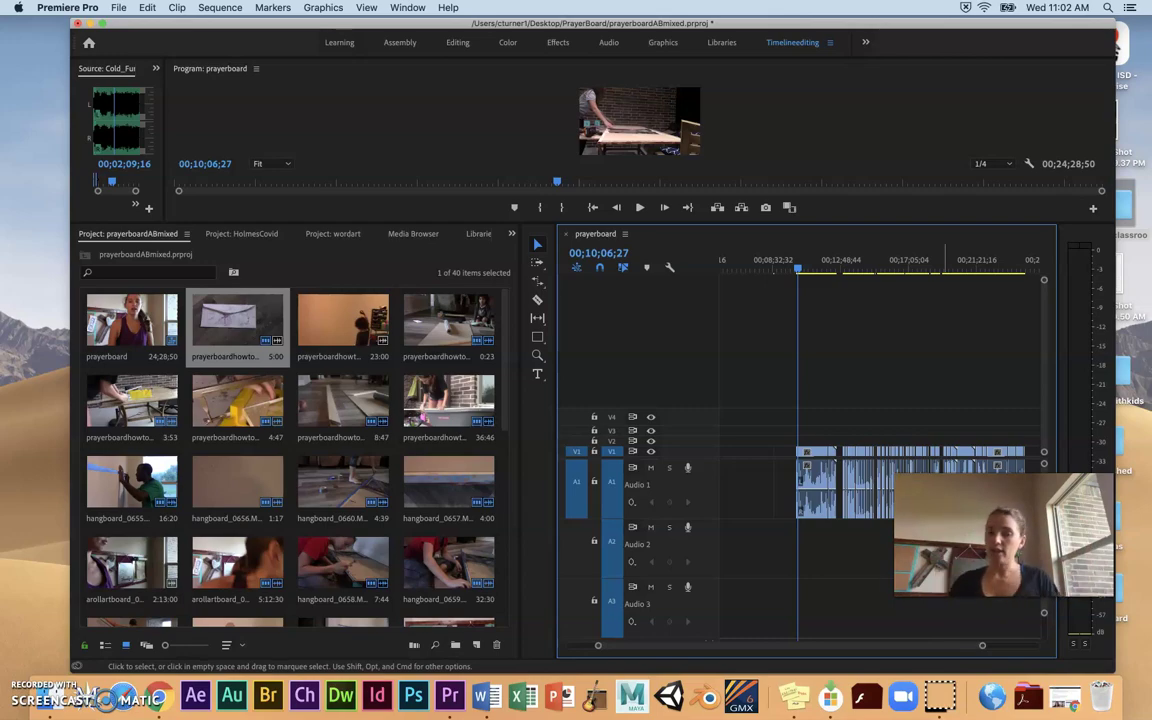
- Play the opening A-roll and B-roll from the sequence start, stopping at 00;00;41;43
{"action": "left_click_drag", "start_coordinate": [982, 645], "coordinate": [950, 648]}
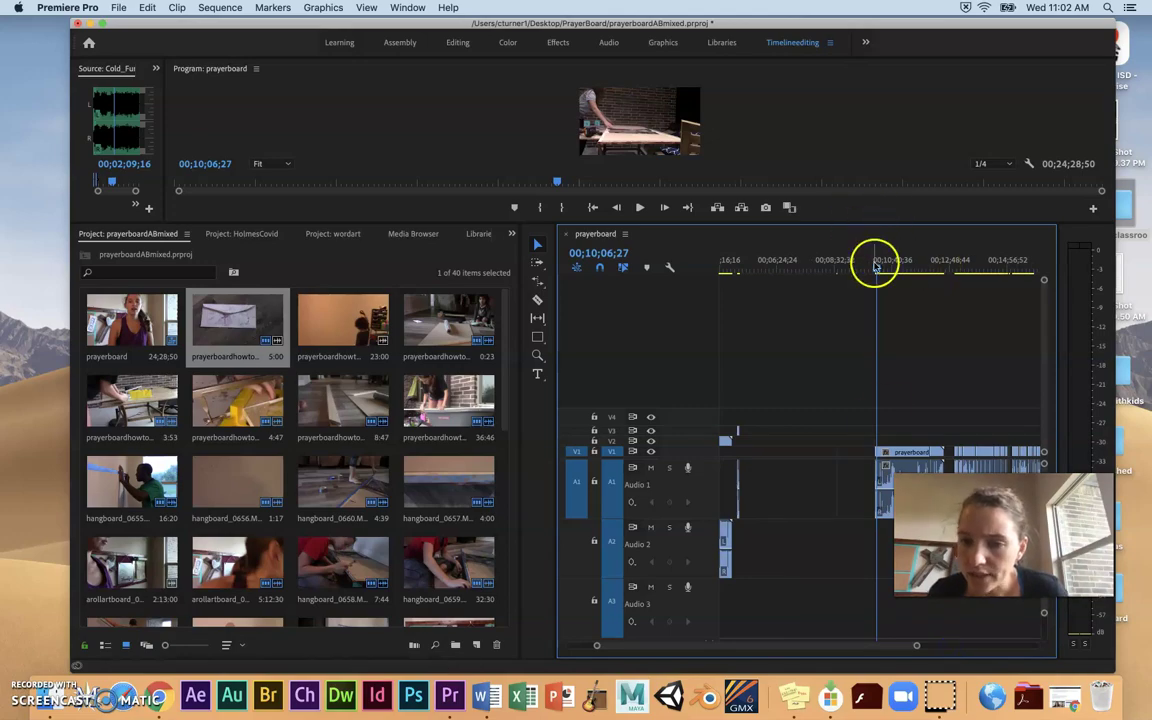
{"action": "key", "text": "Home"}
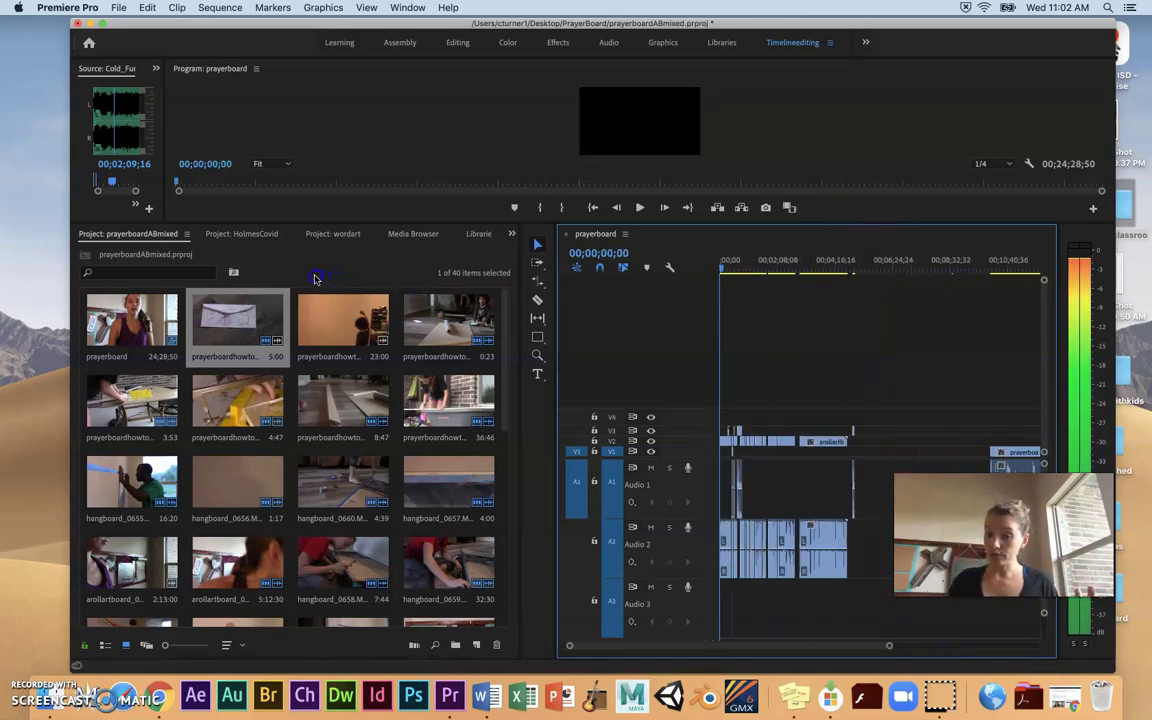
{"action": "left_click_drag", "start_coordinate": [889, 645], "coordinate": [792, 643]}
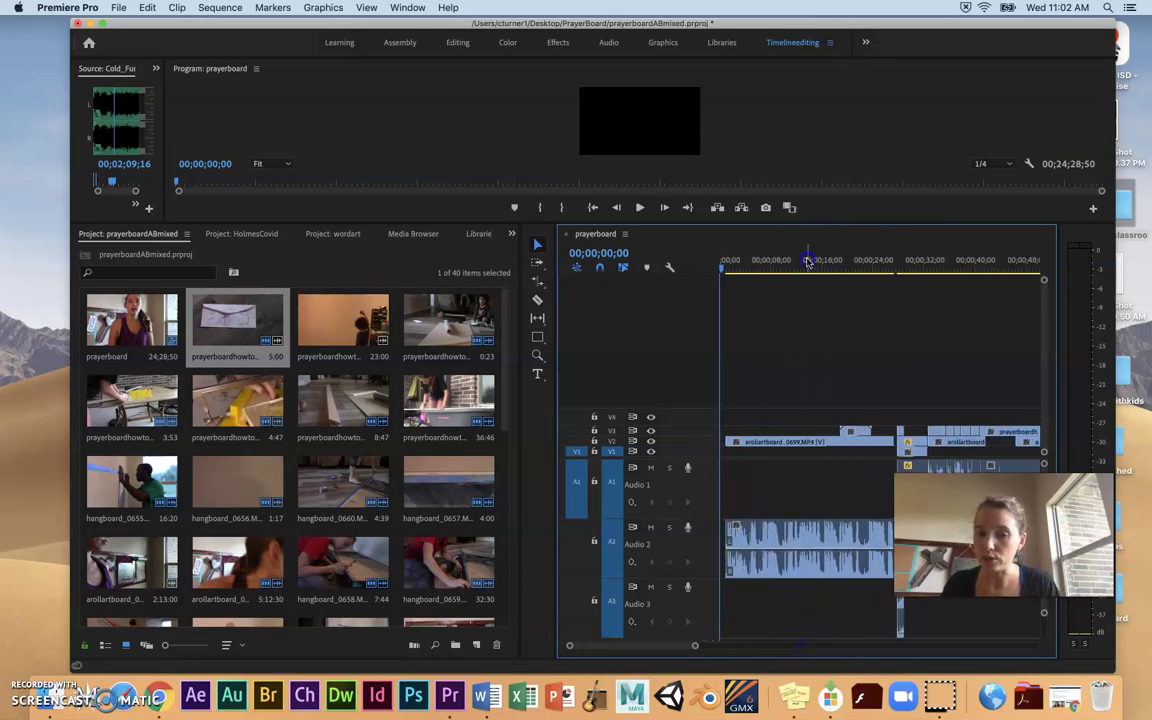
{"action": "left_click_drag", "start_coordinate": [808, 261], "coordinate": [899, 316]}
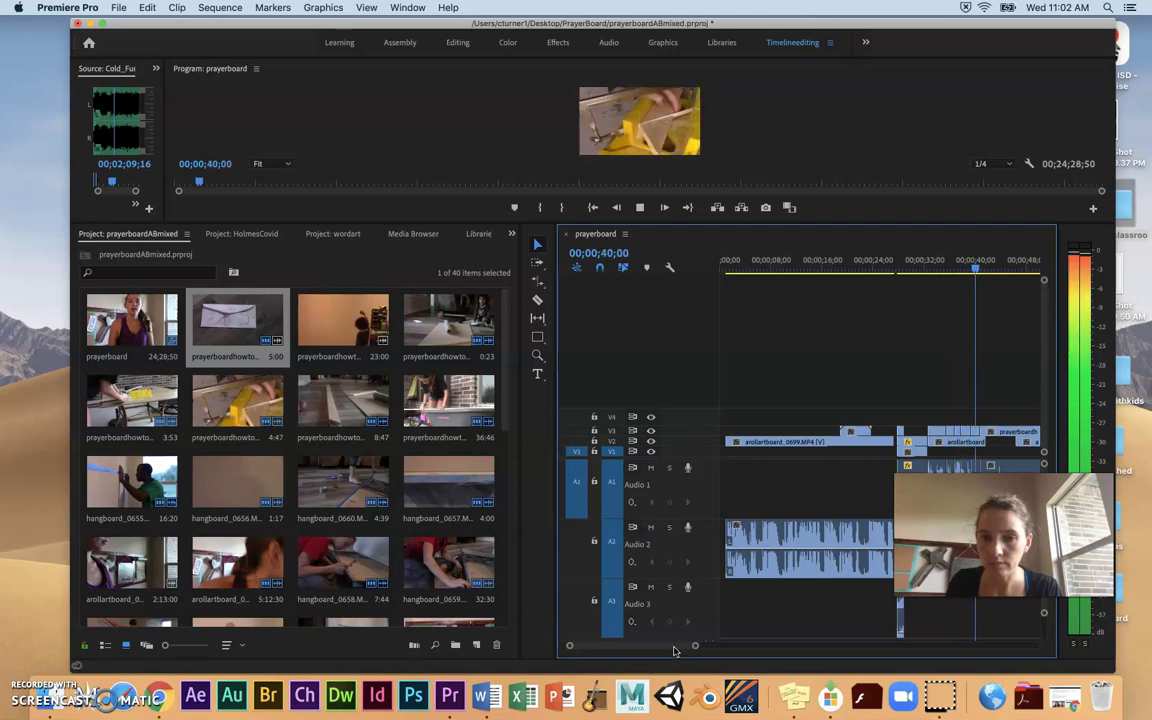
{"action": "key", "text": "space"}
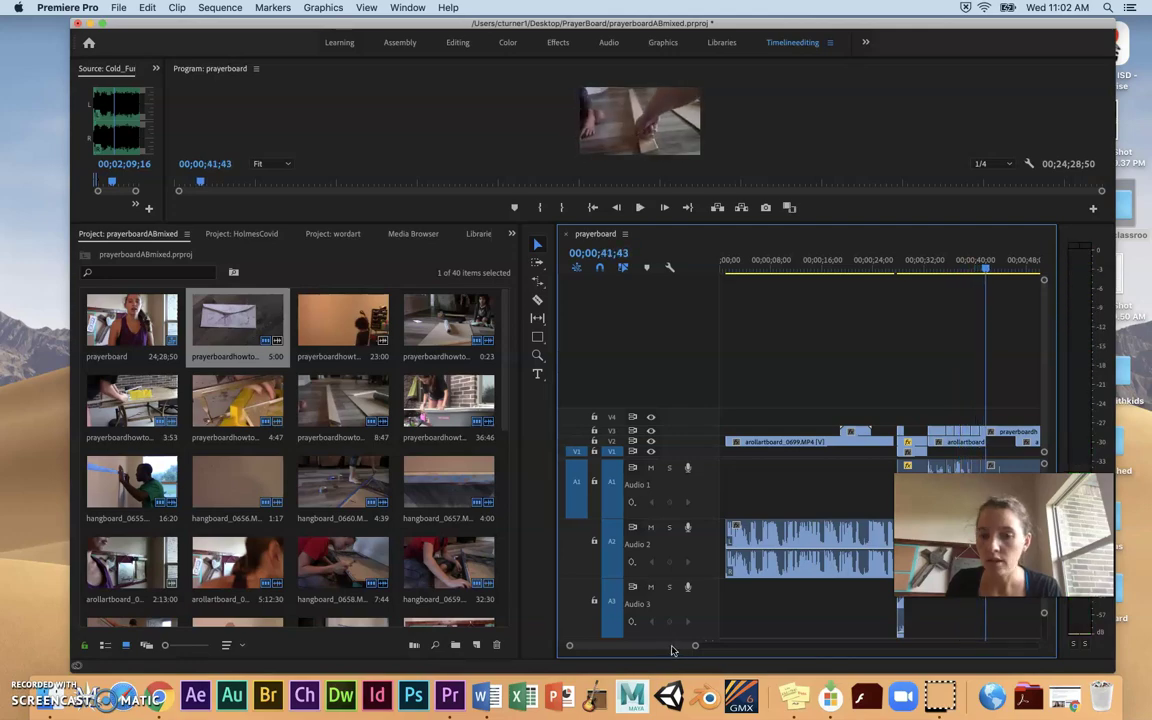
{"action": "scroll", "coordinate": [673, 650], "scroll_direction": "right", "scroll_amount": 5}
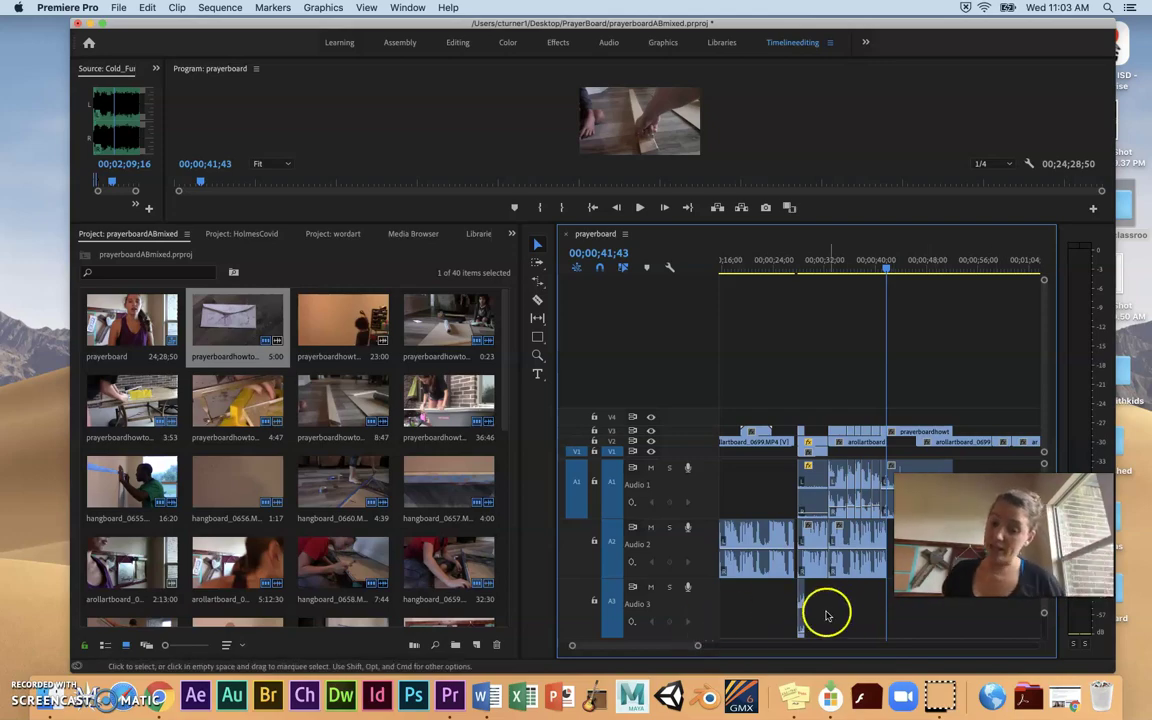
- Select the cut pieces of the B-roll sound on Audio 1 near 40 seconds
{"action": "mouse_move", "coordinate": [698, 648]}
{"action": "left_mouse_down"}
{"action": "mouse_move", "coordinate": [715, 645]}
{"action": "mouse_move", "coordinate": [676, 645]}
{"action": "left_mouse_up"}
{"action": "left_click", "coordinate": [779, 475]}
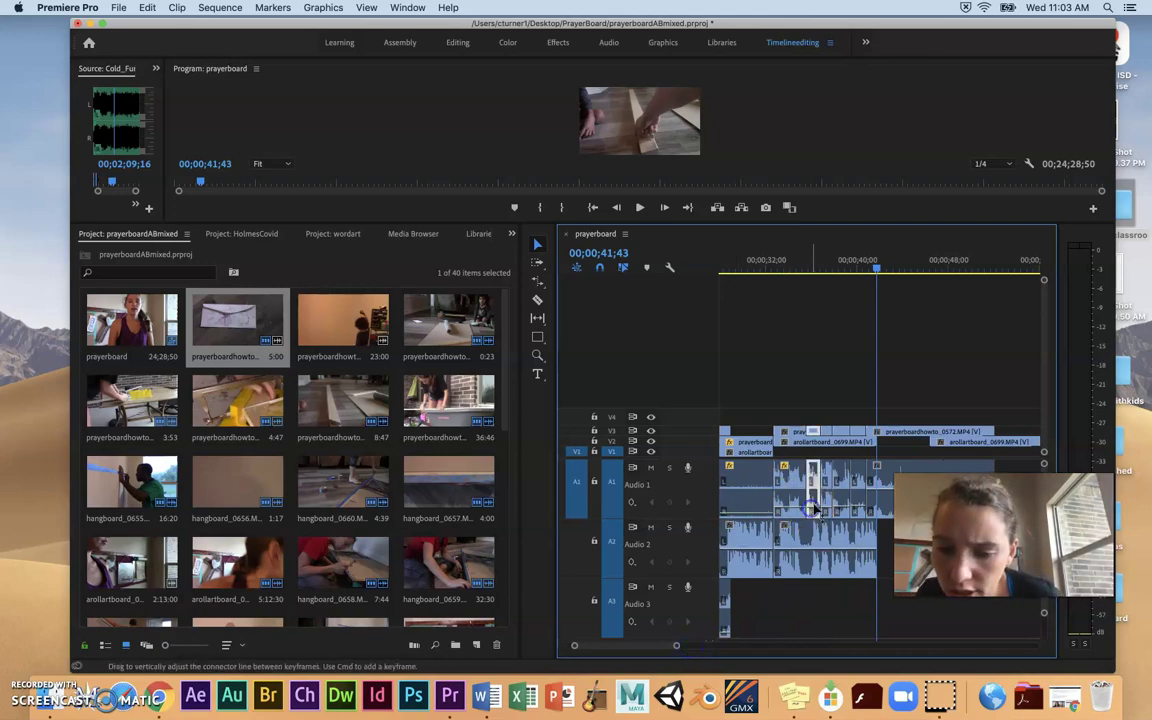
{"action": "left_click", "coordinate": [842, 508]}
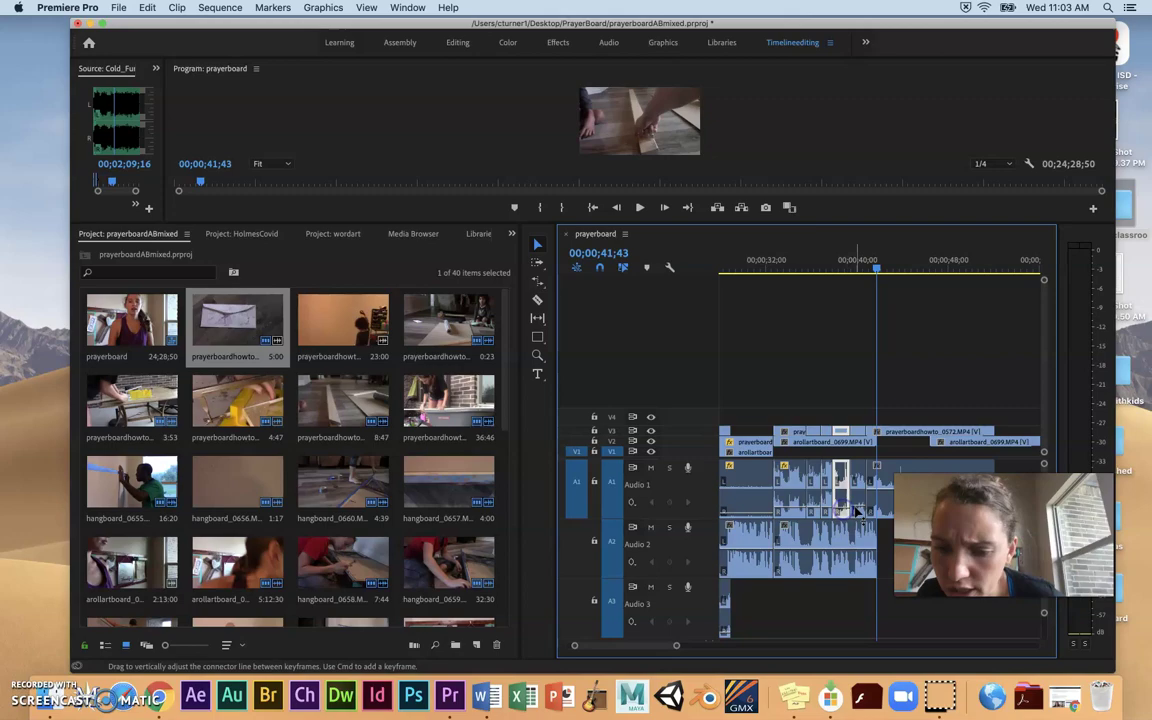
{"action": "left_click", "coordinate": [856, 507]}
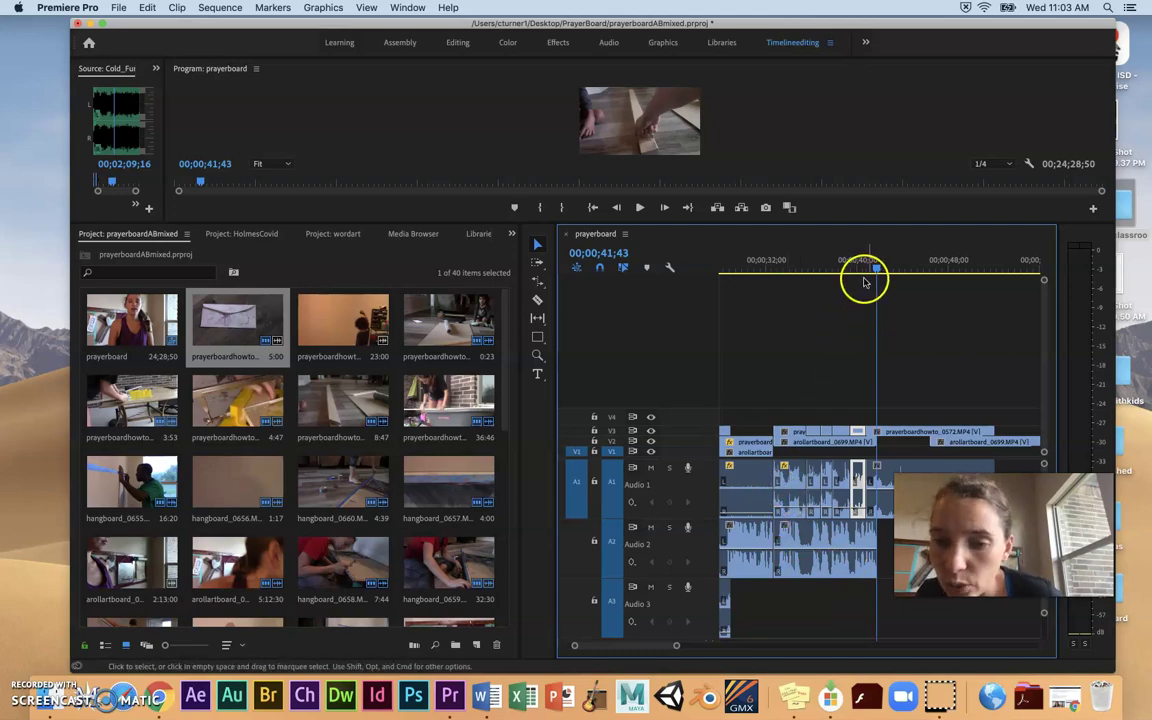
- Mute Audio 2 and review the cut section from about 00;00;37, stopping at 00;00;39;09
{"action": "left_click", "coordinate": [649, 528]}
{"action": "key", "text": "j"}
{"action": "key", "text": "j"}
{"action": "key", "text": "j"}
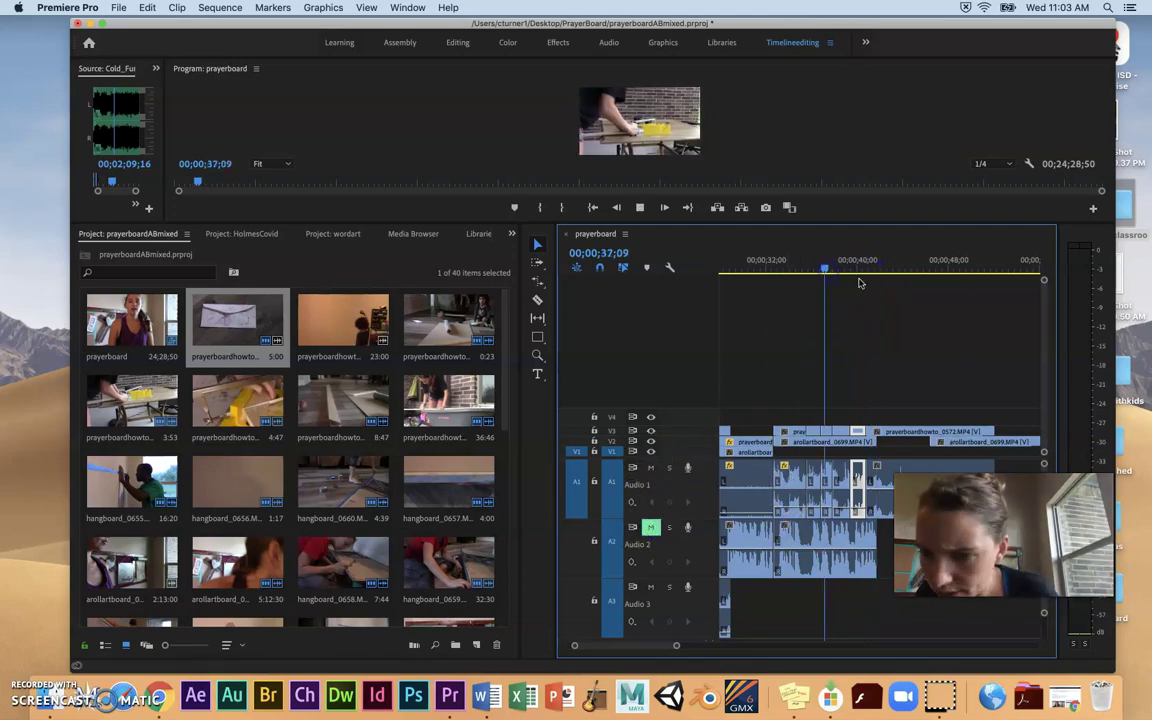
{"action": "key", "text": "l"}
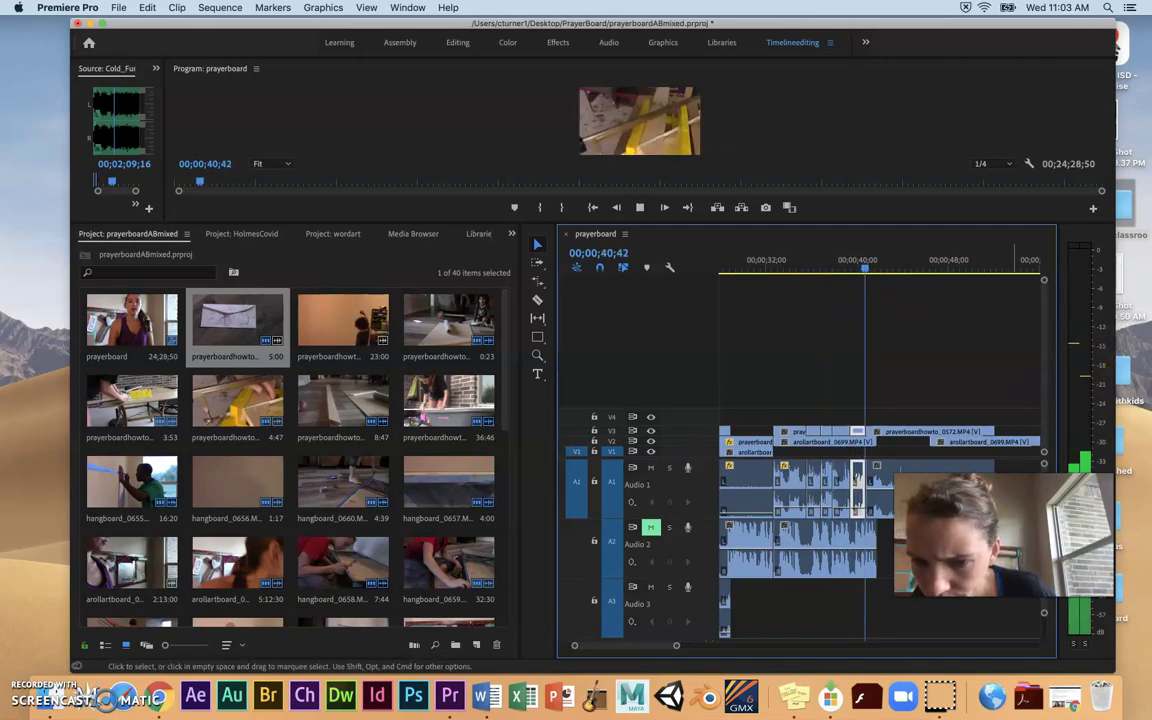
{"action": "key", "text": "k"}
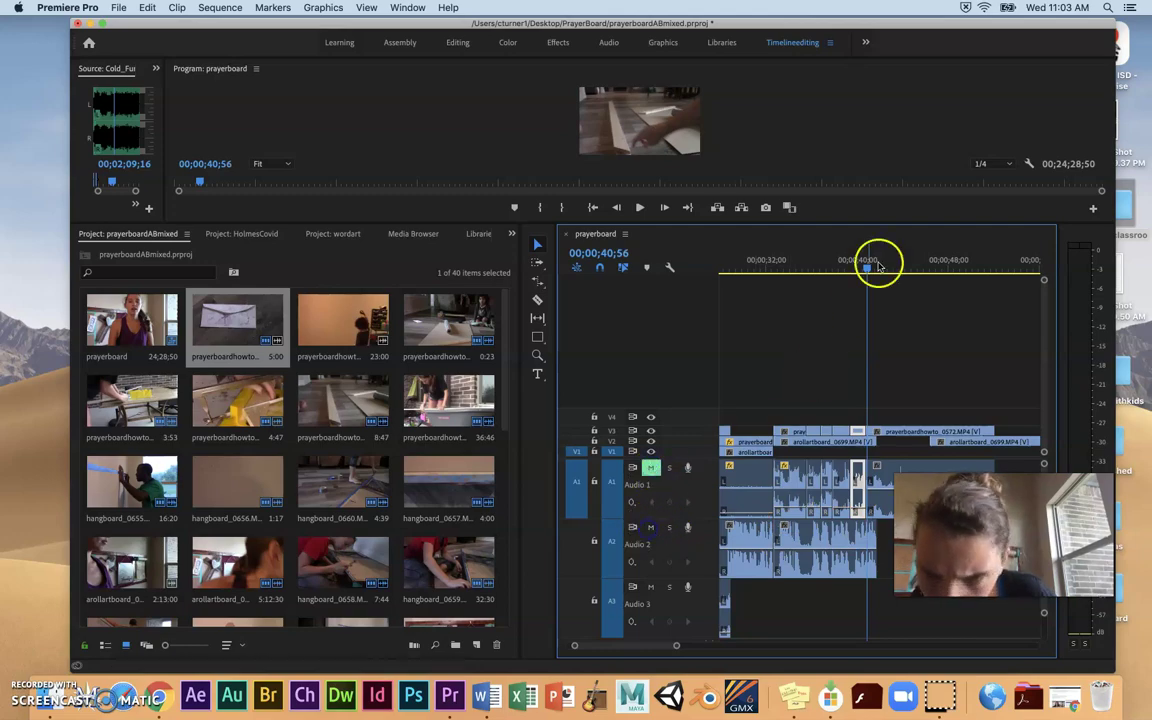
{"action": "left_click", "coordinate": [822, 262]}
{"action": "key", "text": "space"}
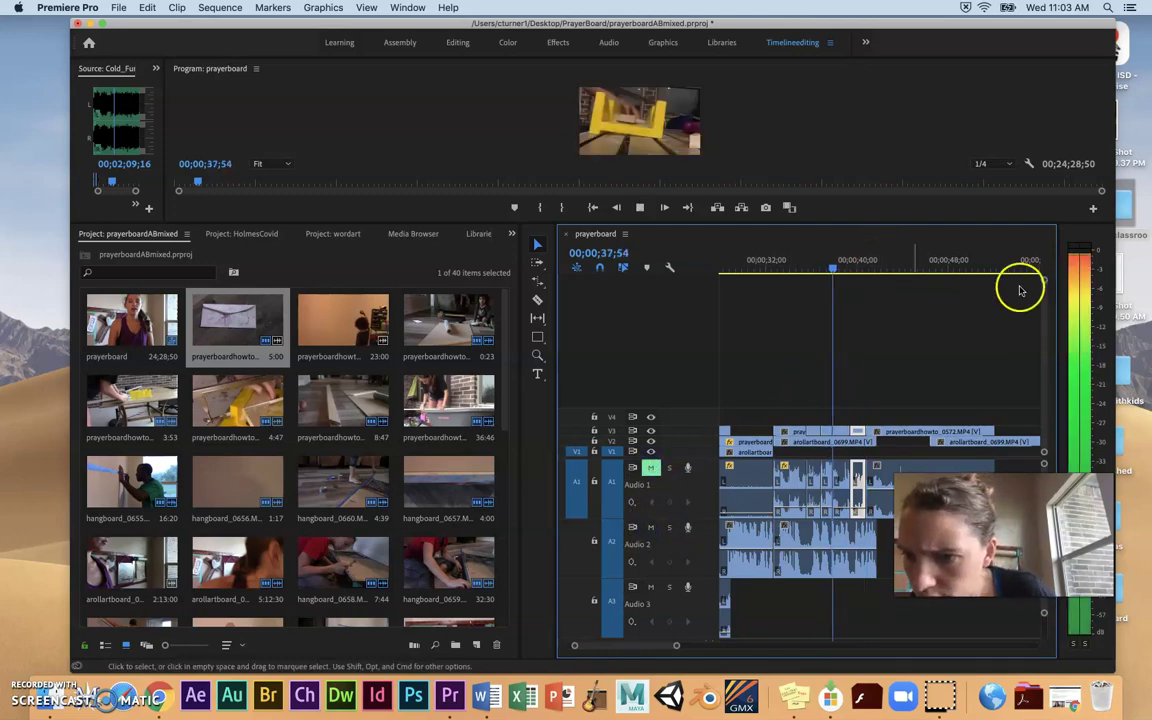
{"action": "key", "text": "space"}
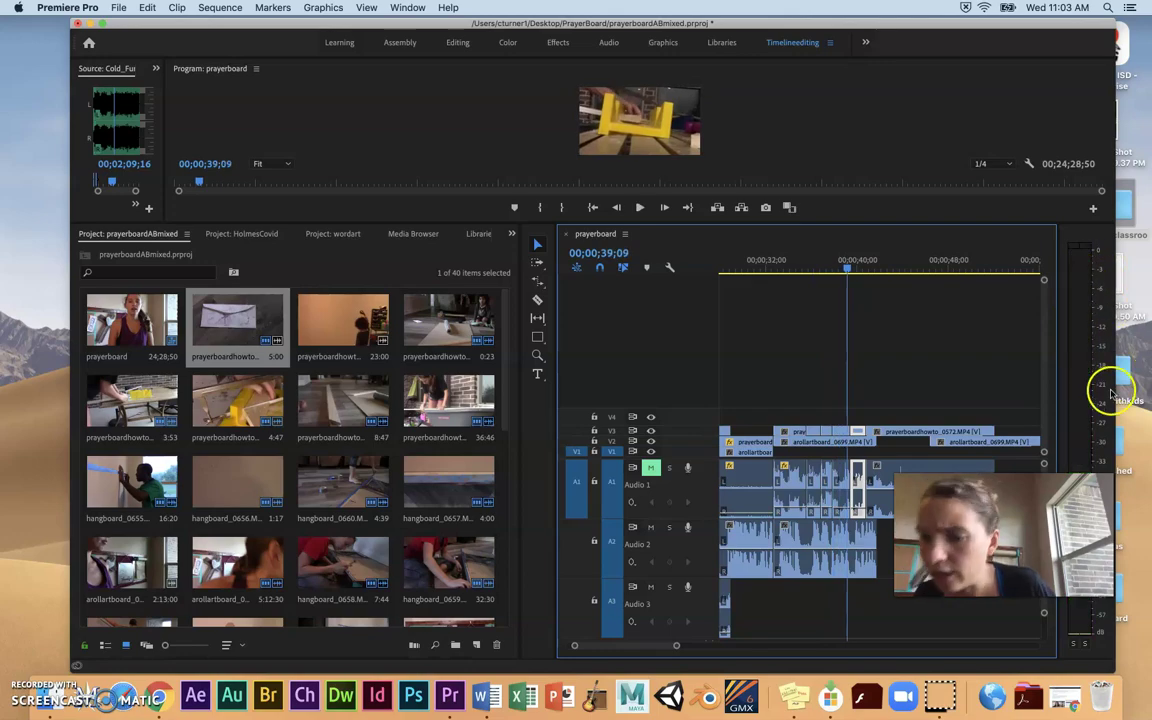
- Open the Effects panel and pick Constant Power under Audio Transitions > Crossfade
{"action": "left_click", "coordinate": [511, 234]}
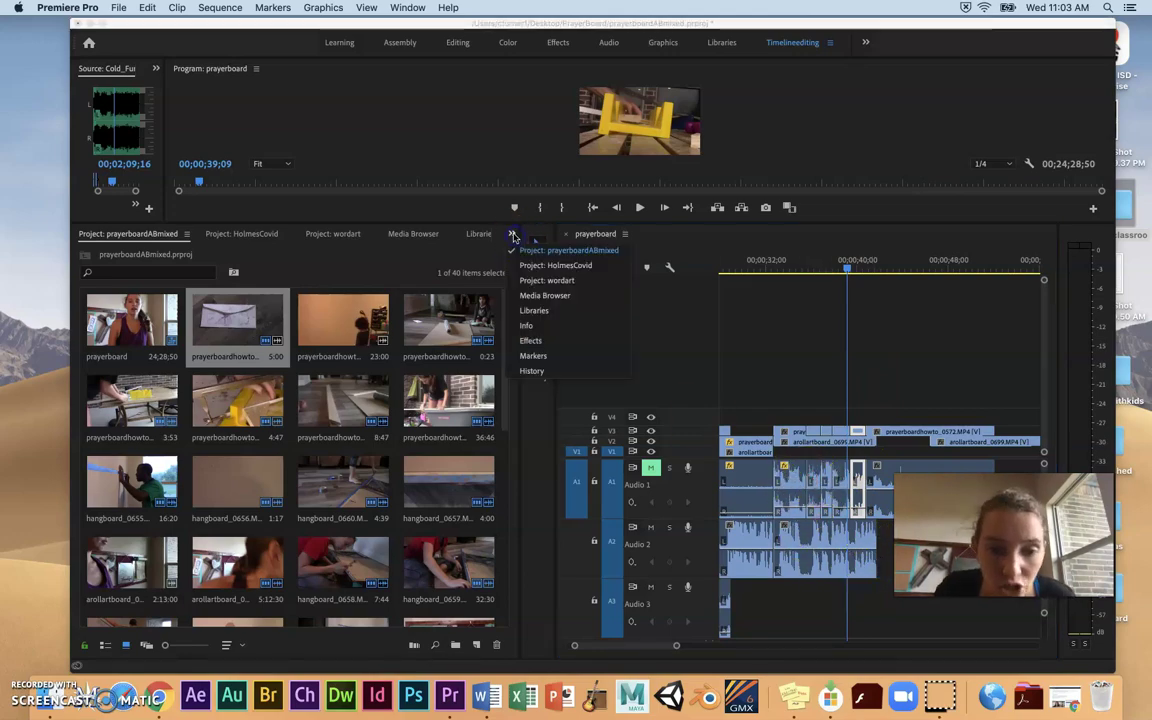
{"action": "left_click", "coordinate": [528, 341]}
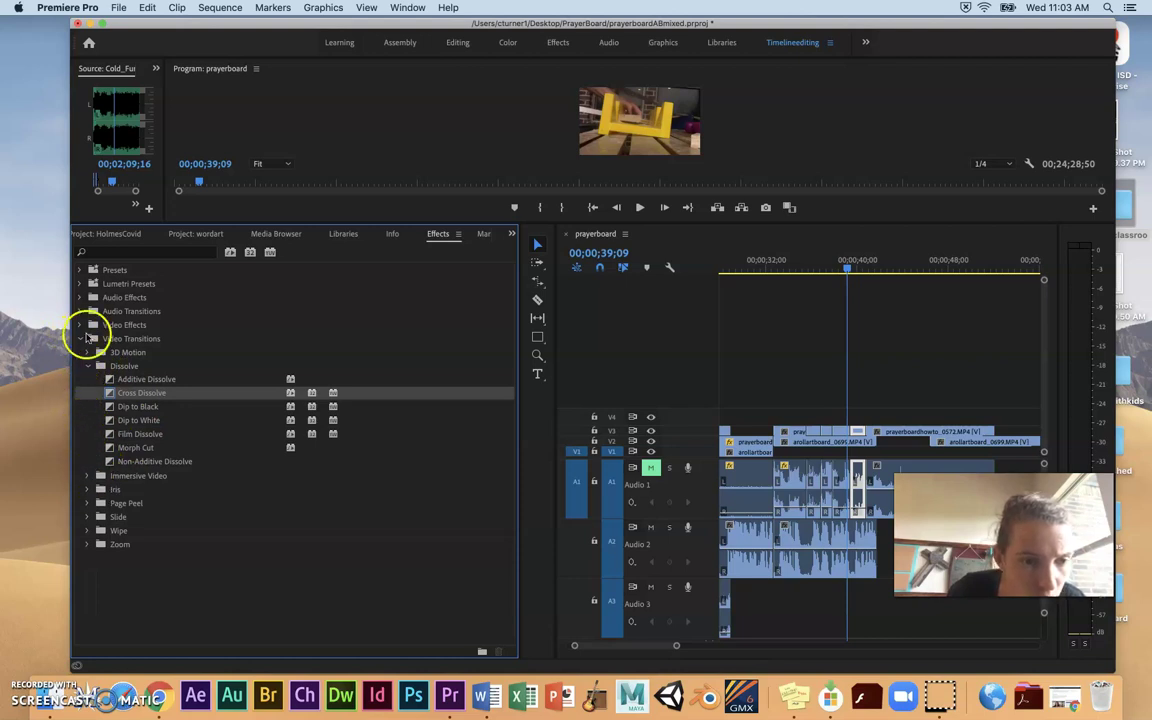
{"action": "left_click", "coordinate": [81, 311]}
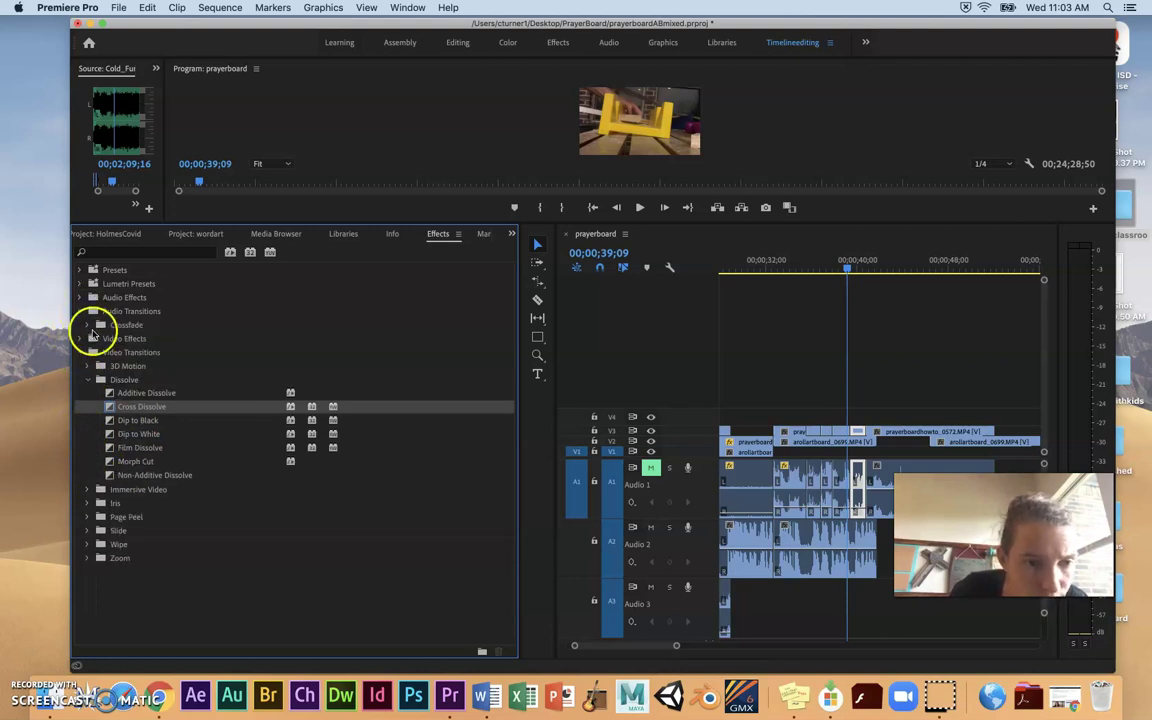
{"action": "left_click", "coordinate": [89, 326]}
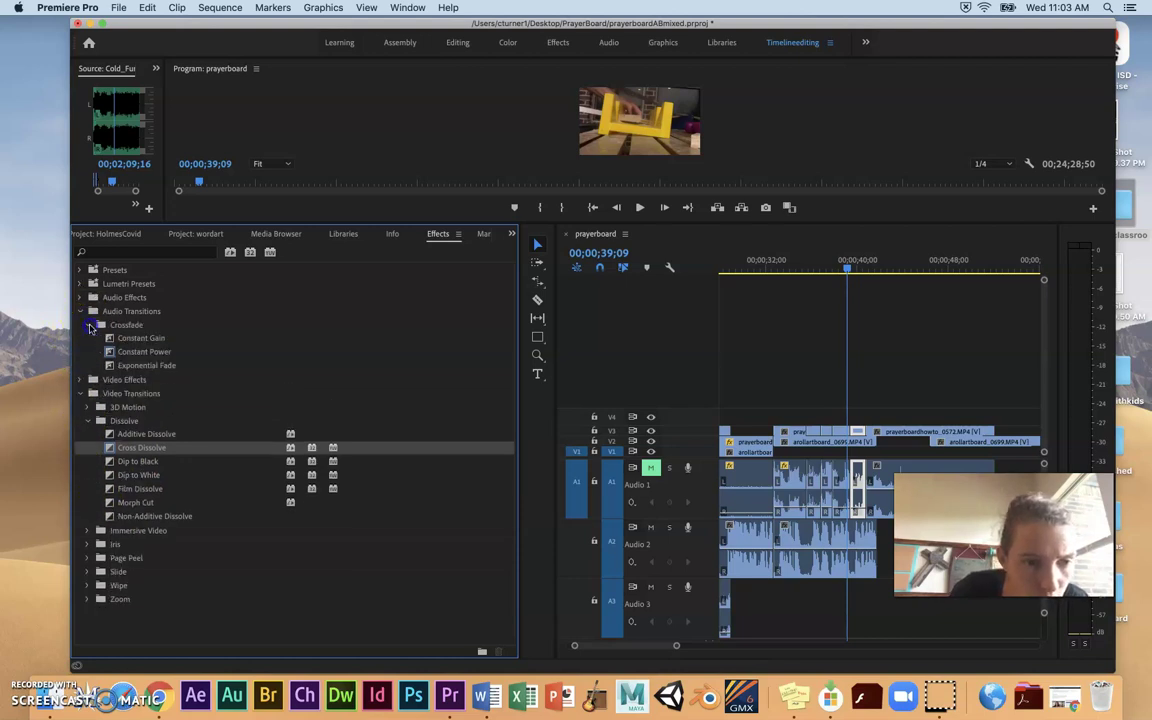
{"action": "left_click", "coordinate": [115, 352]}
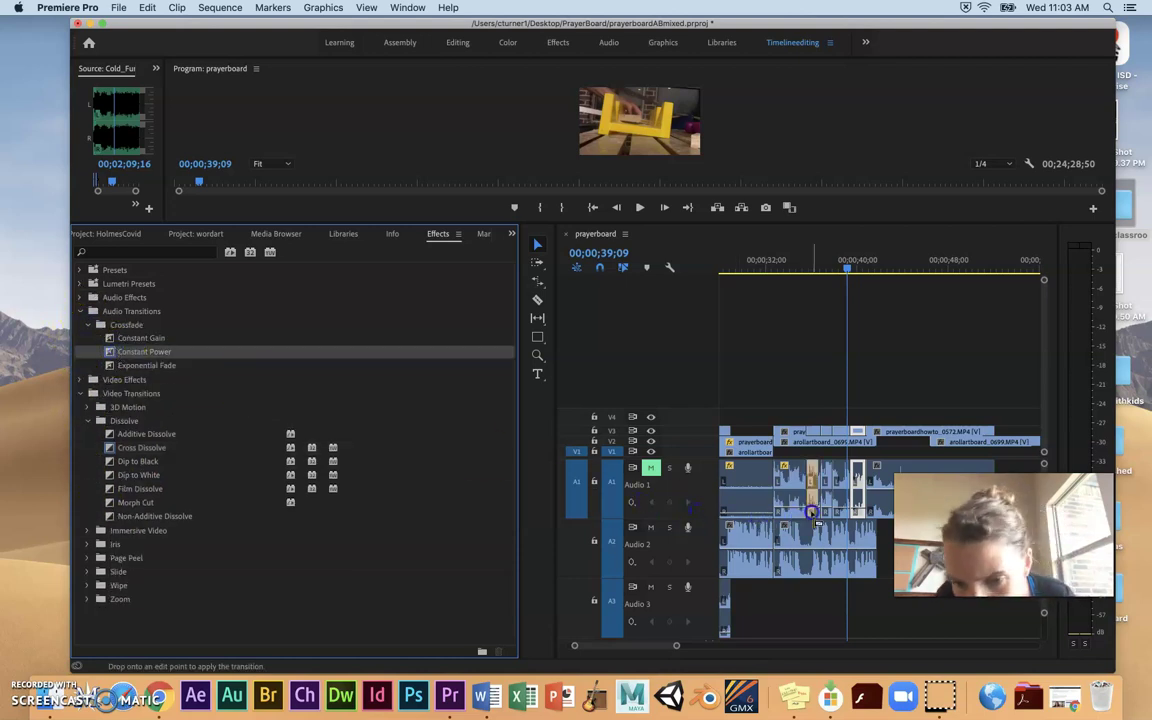
- Apply Constant Power crossfades to each edit point on Audio 1
{"action": "mouse_move", "coordinate": [808, 512]}
{"action": "left_mouse_down"}
{"action": "mouse_move", "coordinate": [326, 342]}
{"action": "mouse_move", "coordinate": [136, 335]}
{"action": "mouse_move", "coordinate": [400, 370]}
{"action": "mouse_move", "coordinate": [750, 472]}
{"action": "left_mouse_up"}
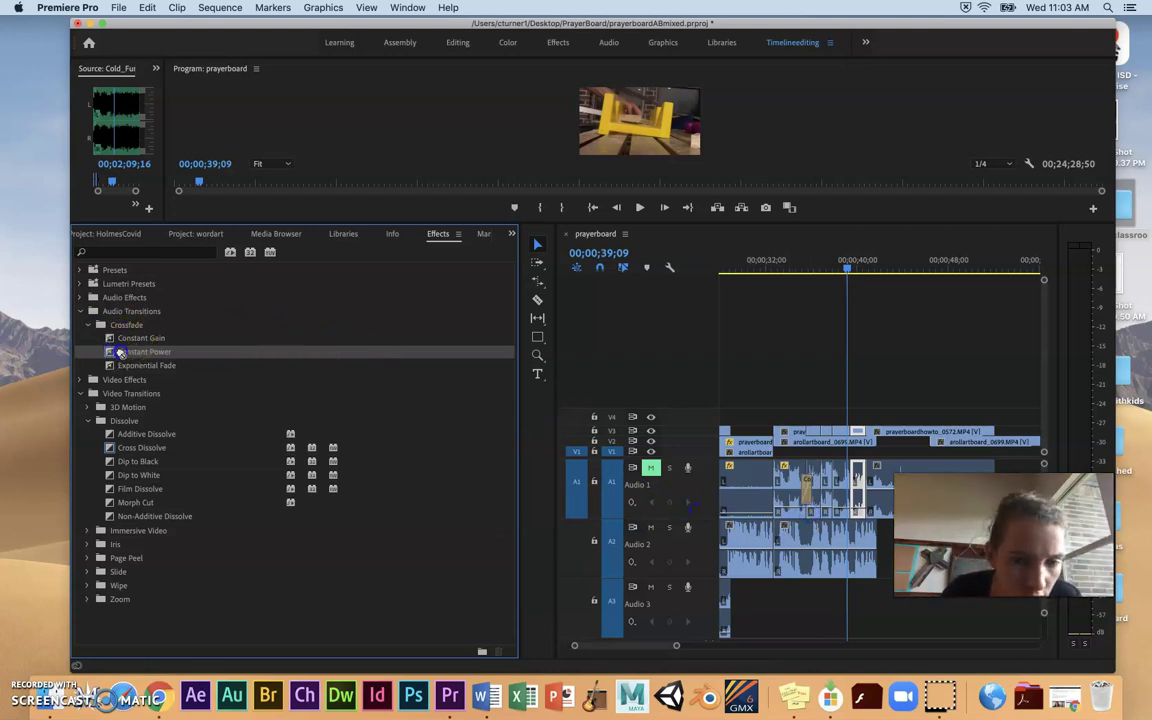
{"action": "left_click_drag", "start_coordinate": [828, 497], "coordinate": [826, 496]}
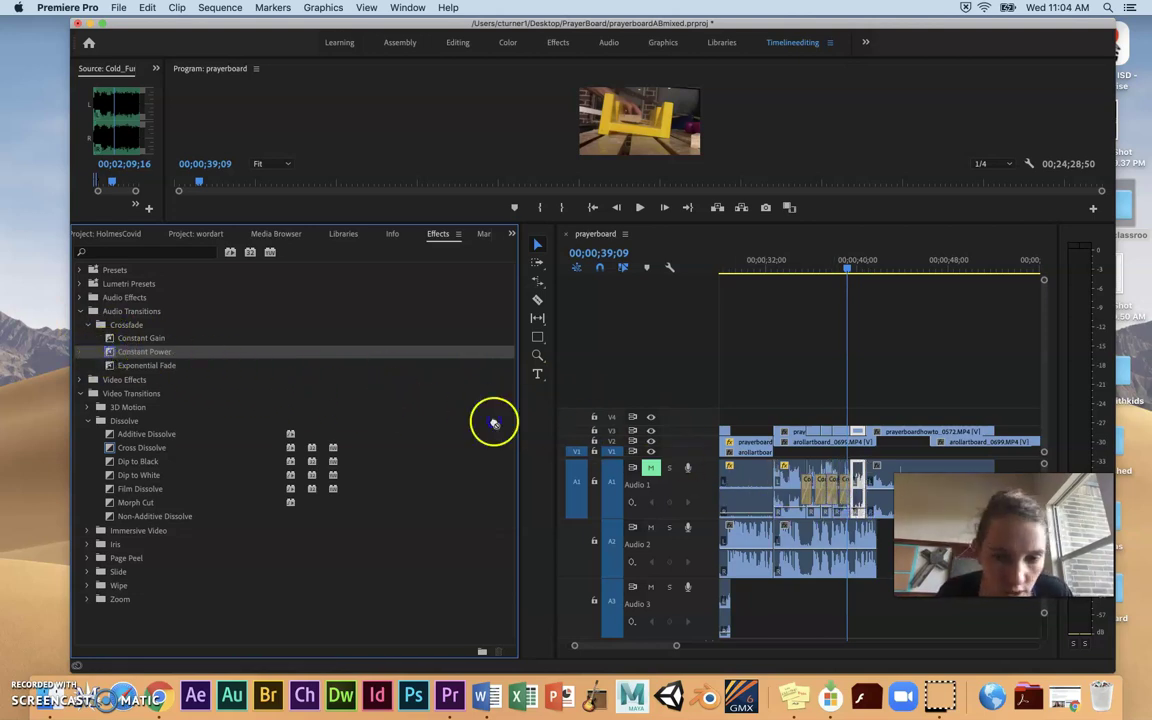
{"action": "left_click_drag", "start_coordinate": [494, 424], "coordinate": [787, 252]}
- Play back the crossfaded section from about 33 seconds
{"action": "left_click", "coordinate": [787, 260]}
{"action": "left_click", "coordinate": [818, 279]}
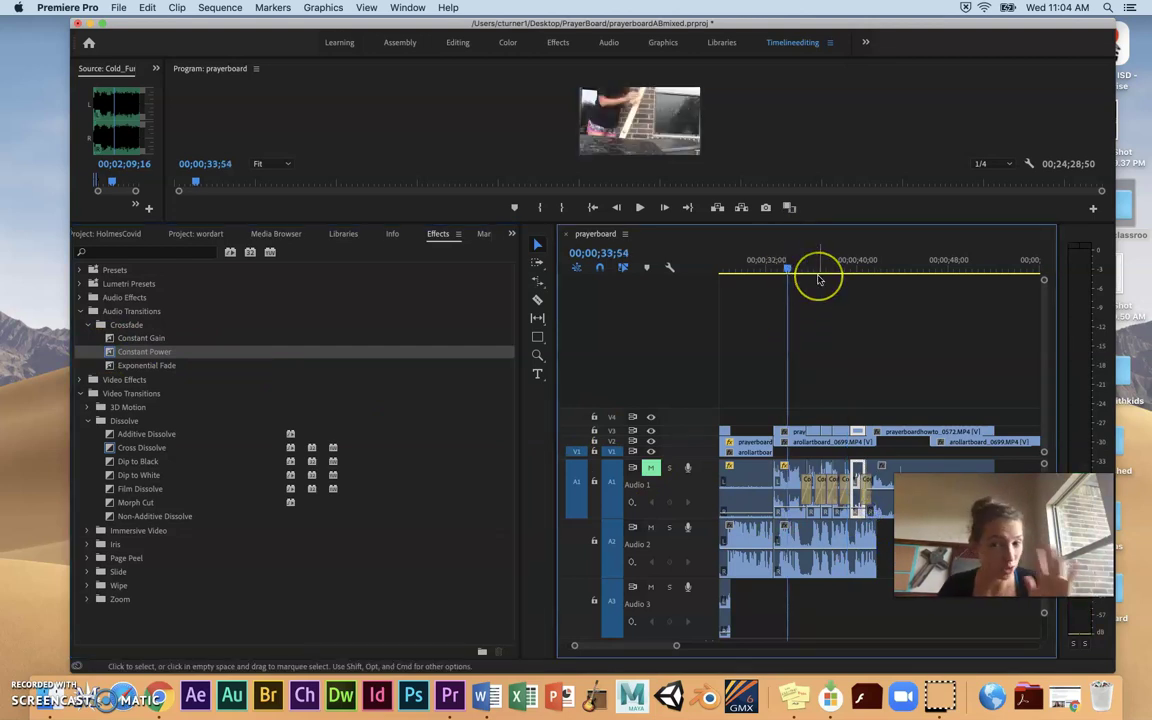
{"action": "key", "text": "space"}
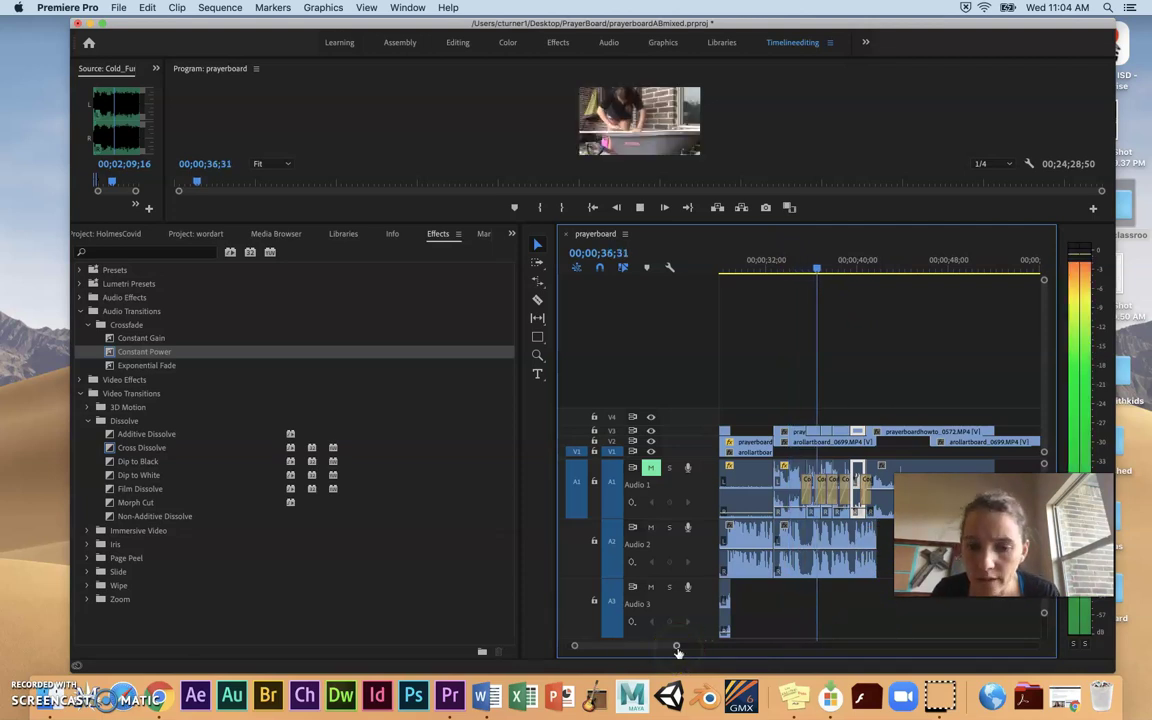
{"action": "left_click", "coordinate": [643, 432]}
- Unmute Audio 1 and replay from about 34 seconds with the B-roll sound audible
{"action": "left_click", "coordinate": [651, 468]}
{"action": "left_click_drag", "start_coordinate": [823, 262], "coordinate": [788, 264]}
{"action": "key", "text": "space"}
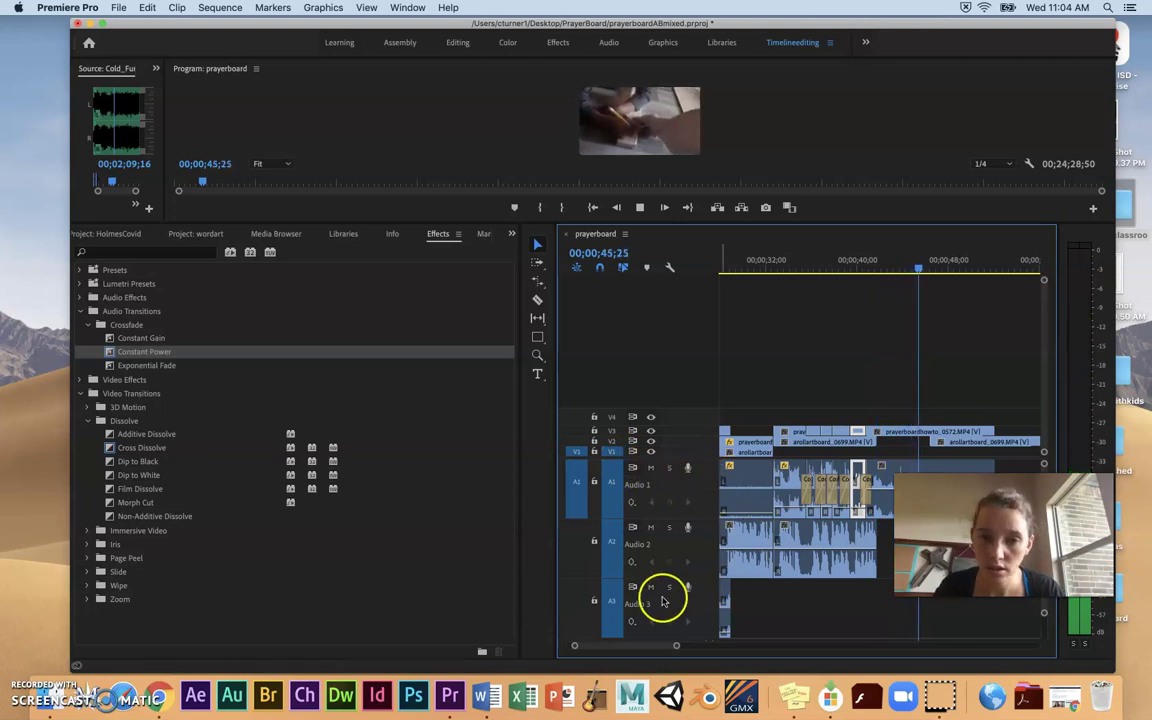
{"action": "left_click_drag", "start_coordinate": [676, 647], "coordinate": [687, 650]}
- Trim the start of the prayerboardhowto_0572 clip on V3 later
{"action": "left_click", "coordinate": [694, 649]}
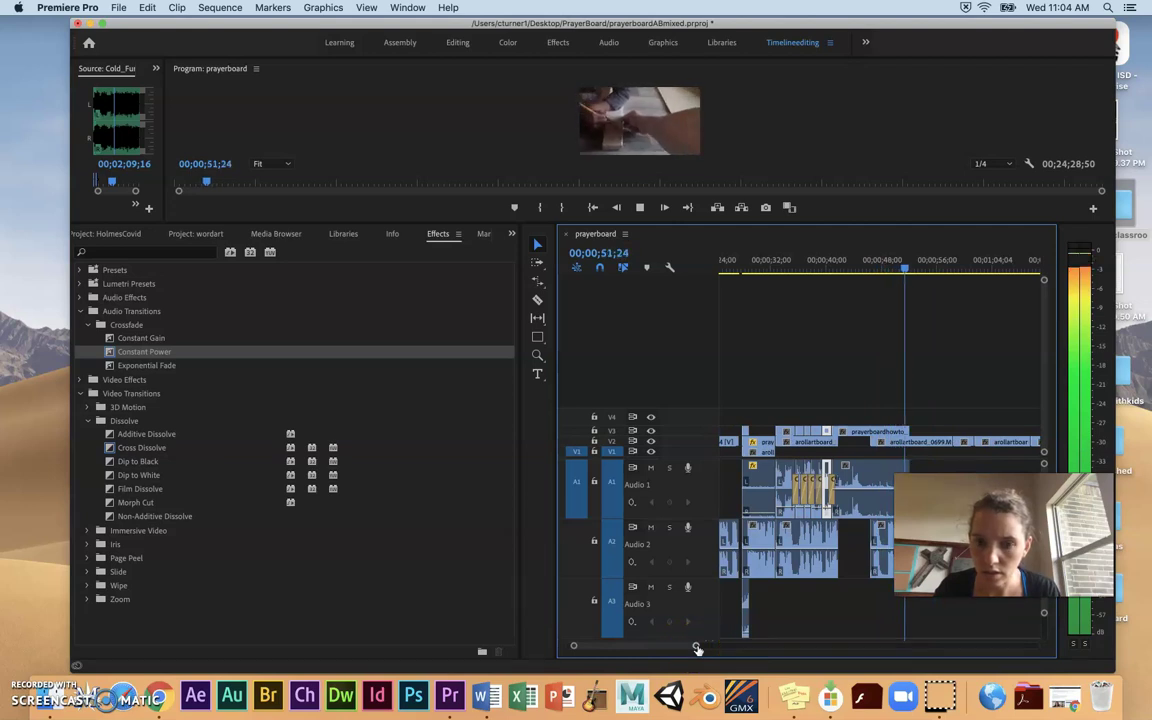
{"action": "key", "text": "space"}
{"action": "left_click_drag", "start_coordinate": [694, 646], "coordinate": [673, 646]}
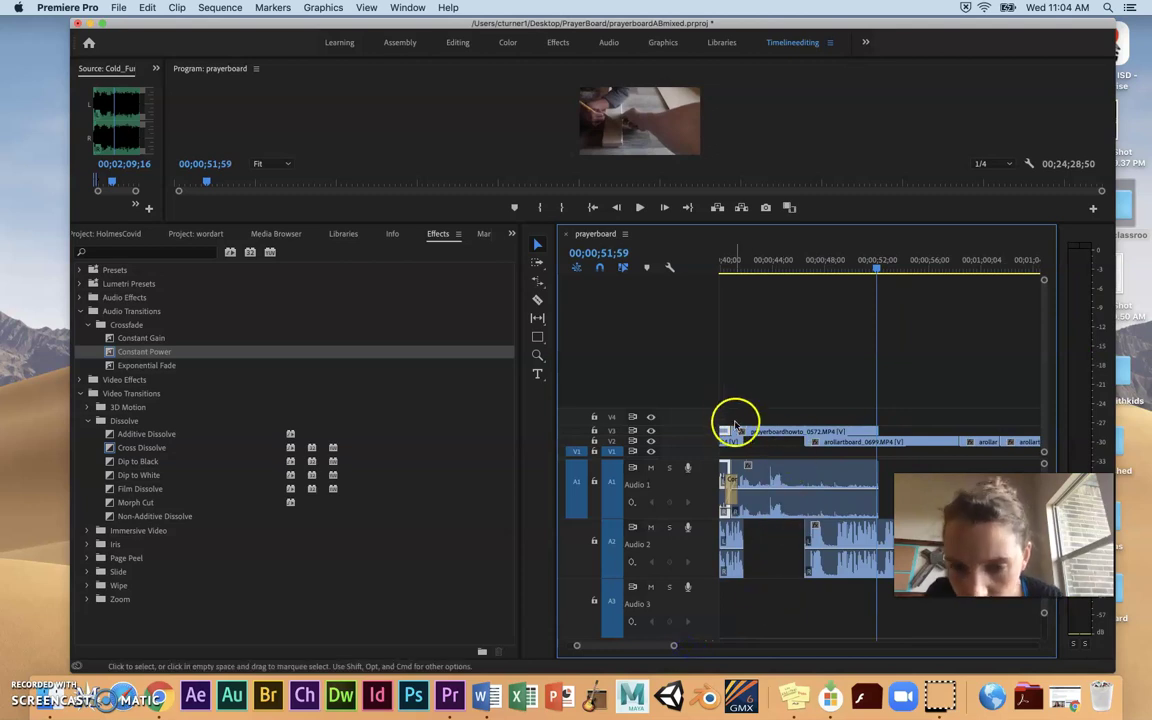
{"action": "mouse_move", "coordinate": [735, 430]}
{"action": "left_mouse_down"}
{"action": "mouse_move", "coordinate": [771, 436]}
{"action": "mouse_move", "coordinate": [757, 434]}
{"action": "left_mouse_up"}
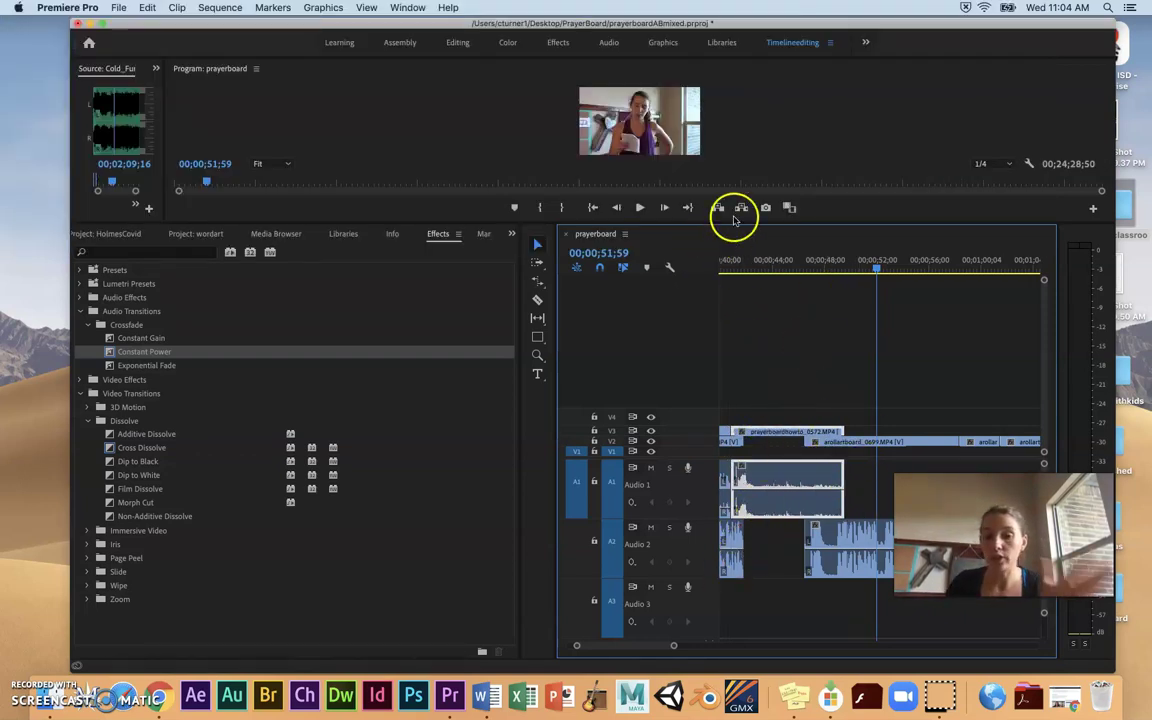
- Play from about 41 seconds and trim the Audio 1 clip's end back to 00;00;43;59
{"action": "left_click", "coordinate": [735, 260]}
{"action": "key", "text": "space"}
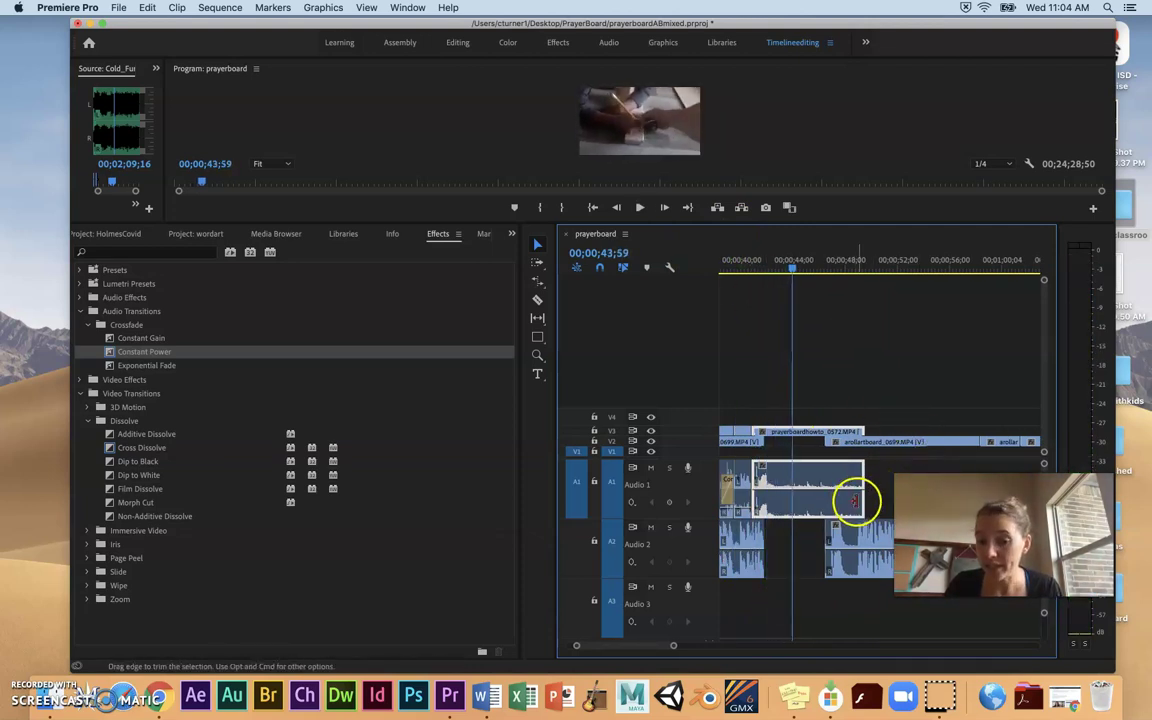
{"action": "left_click_drag", "start_coordinate": [857, 495], "coordinate": [792, 505]}
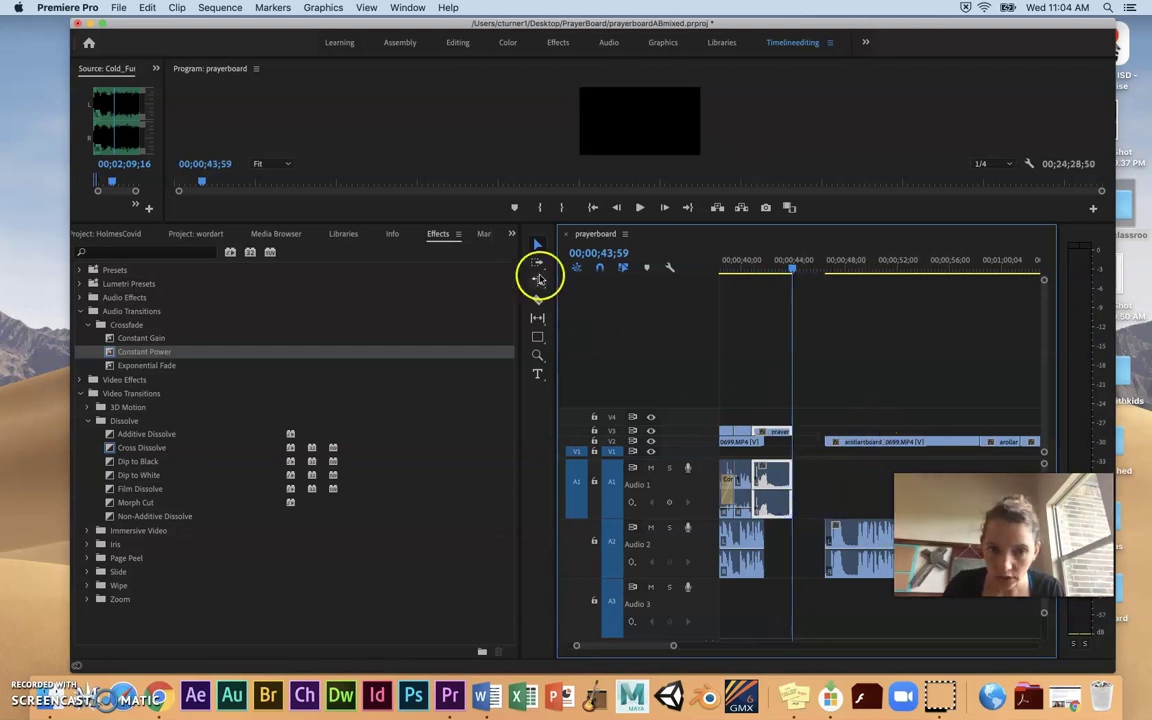
- With Track Select Forward, slide the later A-roll clips left to 00;00;43;59 and play the join
{"action": "left_click", "coordinate": [537, 262]}
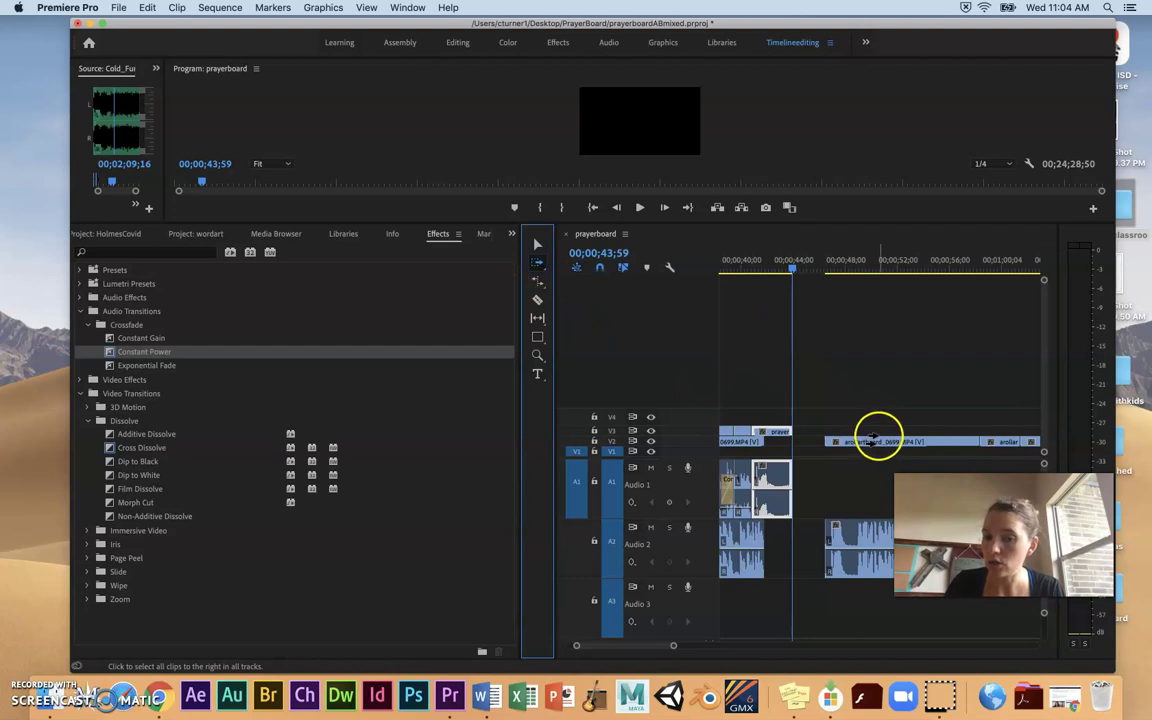
{"action": "left_click_drag", "start_coordinate": [870, 441], "coordinate": [806, 440]}
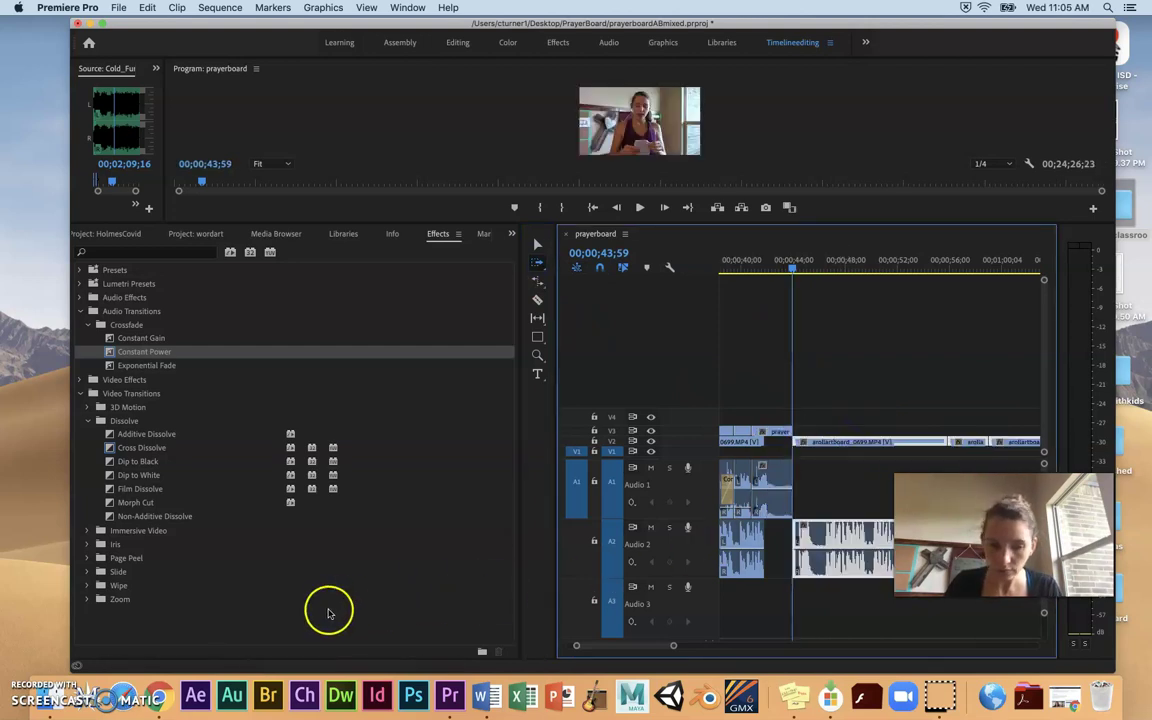
{"action": "left_click_drag", "start_coordinate": [672, 646], "coordinate": [727, 647]}
{"action": "key", "text": "space"}
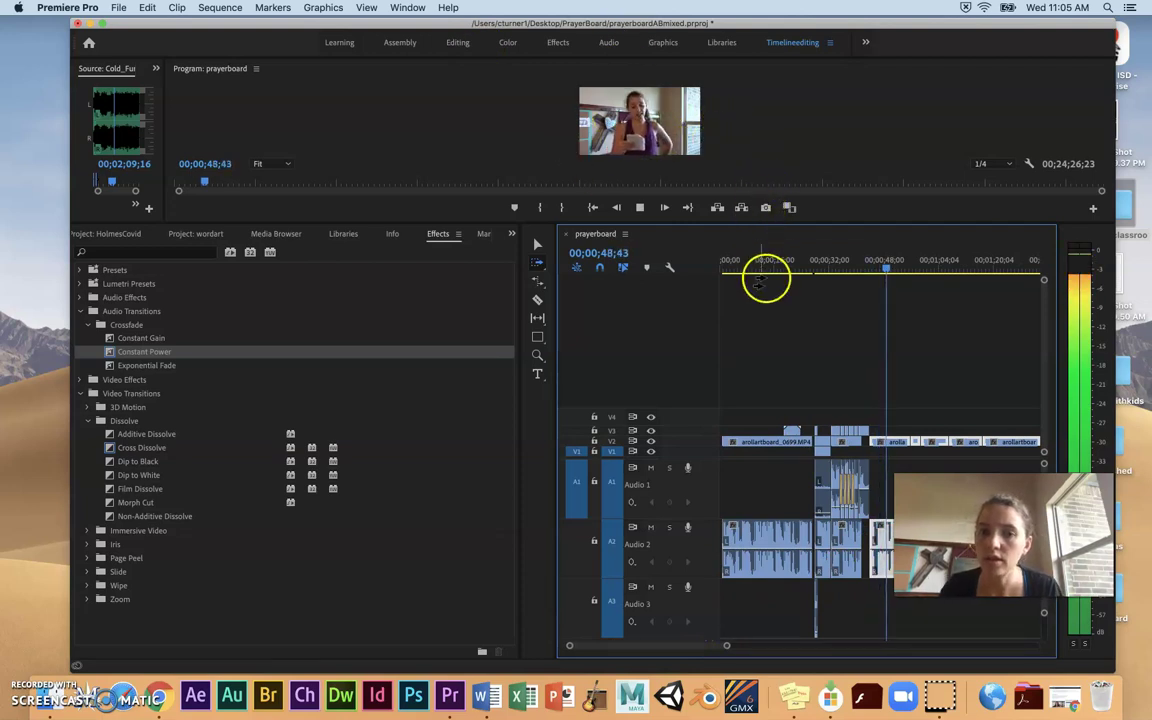
- Replay the joined section from about 44 seconds
{"action": "key", "text": "space"}
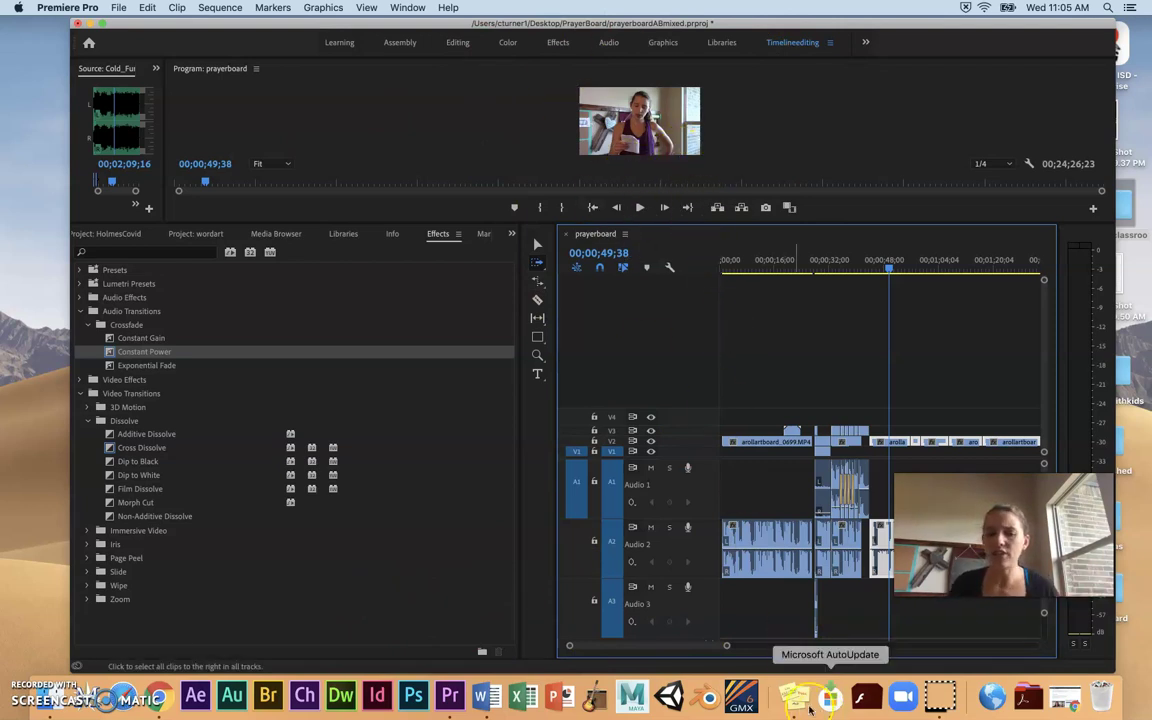
{"action": "mouse_move", "coordinate": [716, 645]}
{"action": "left_mouse_down"}
{"action": "mouse_move", "coordinate": [728, 645]}
{"action": "mouse_move", "coordinate": [703, 647]}
{"action": "left_mouse_up"}
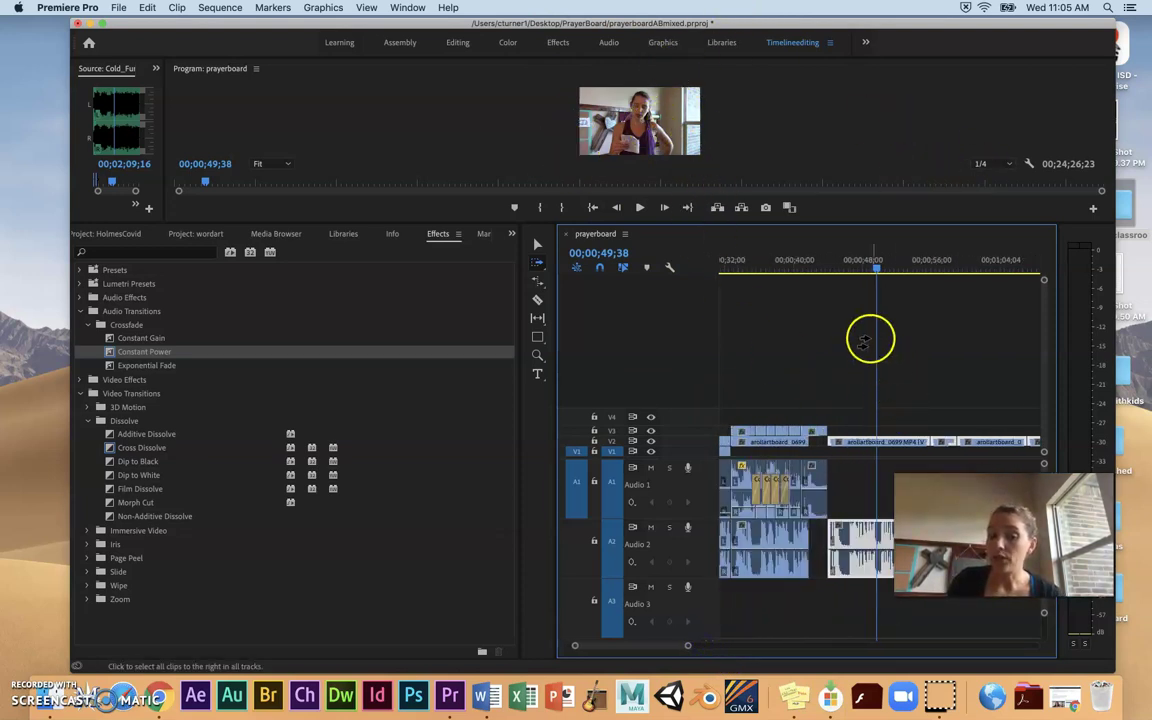
{"action": "left_click_drag", "start_coordinate": [877, 268], "coordinate": [836, 272]}
{"action": "key", "text": "space"}
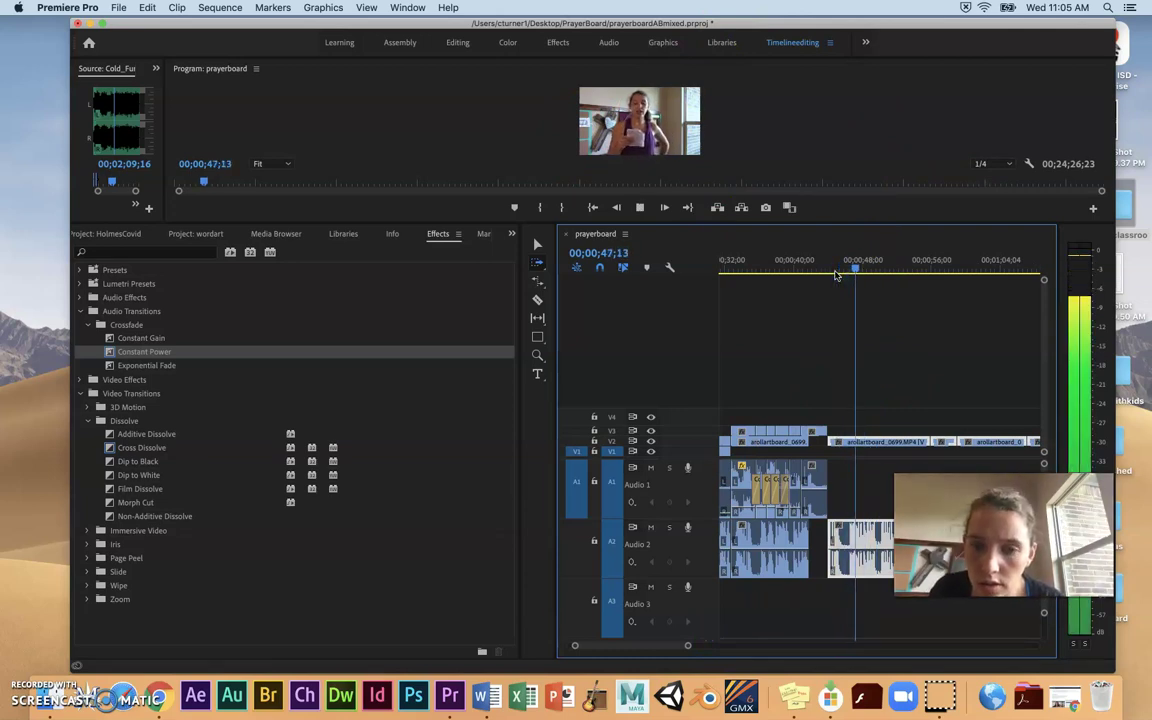
- Zoom the timeline out and move the playhead near 00;10;08
{"action": "left_click", "coordinate": [822, 290]}
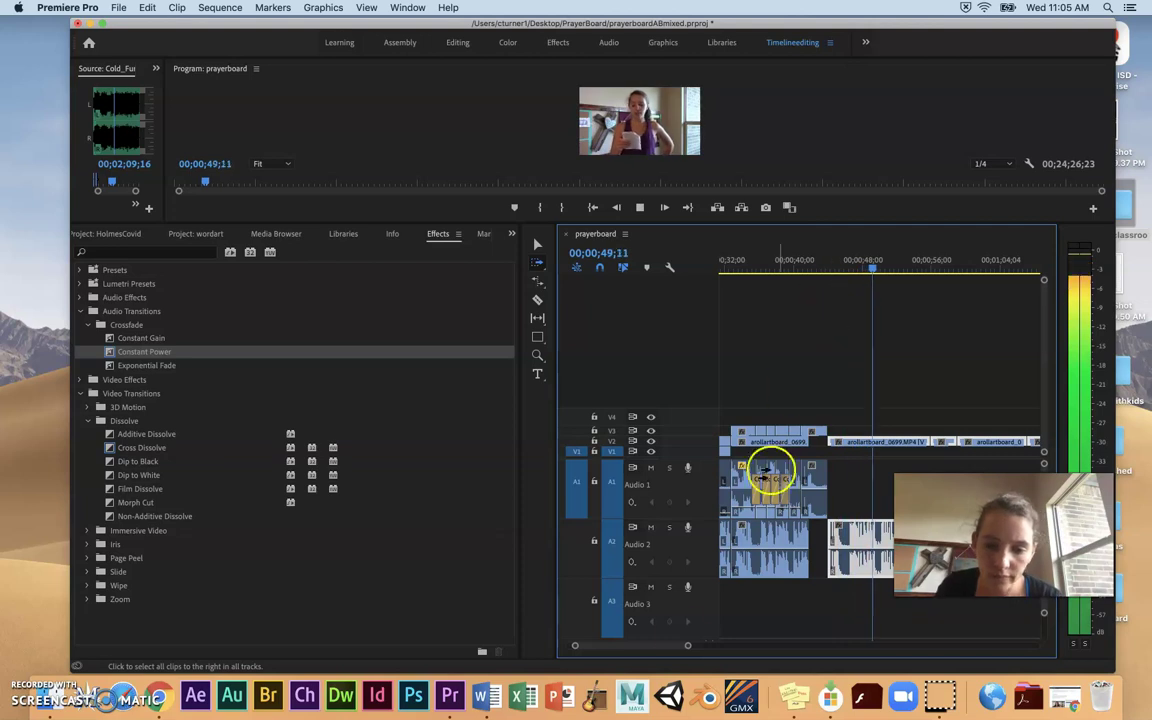
{"action": "left_click_drag", "start_coordinate": [687, 645], "coordinate": [985, 672]}
{"action": "left_click_drag", "start_coordinate": [864, 262], "coordinate": [869, 298]}
- Move the prayerboard_0585constr clip from the 10-minute mark near the sequence start and play it back
{"action": "left_click", "coordinate": [762, 460]}
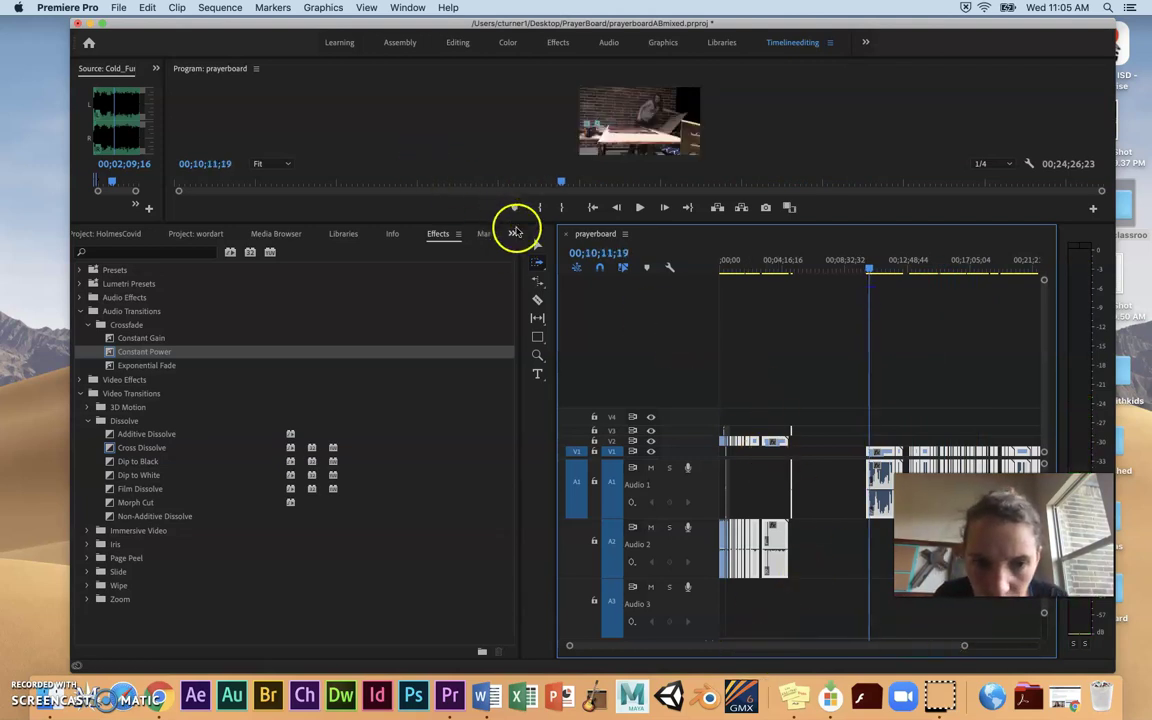
{"action": "left_click", "coordinate": [536, 245]}
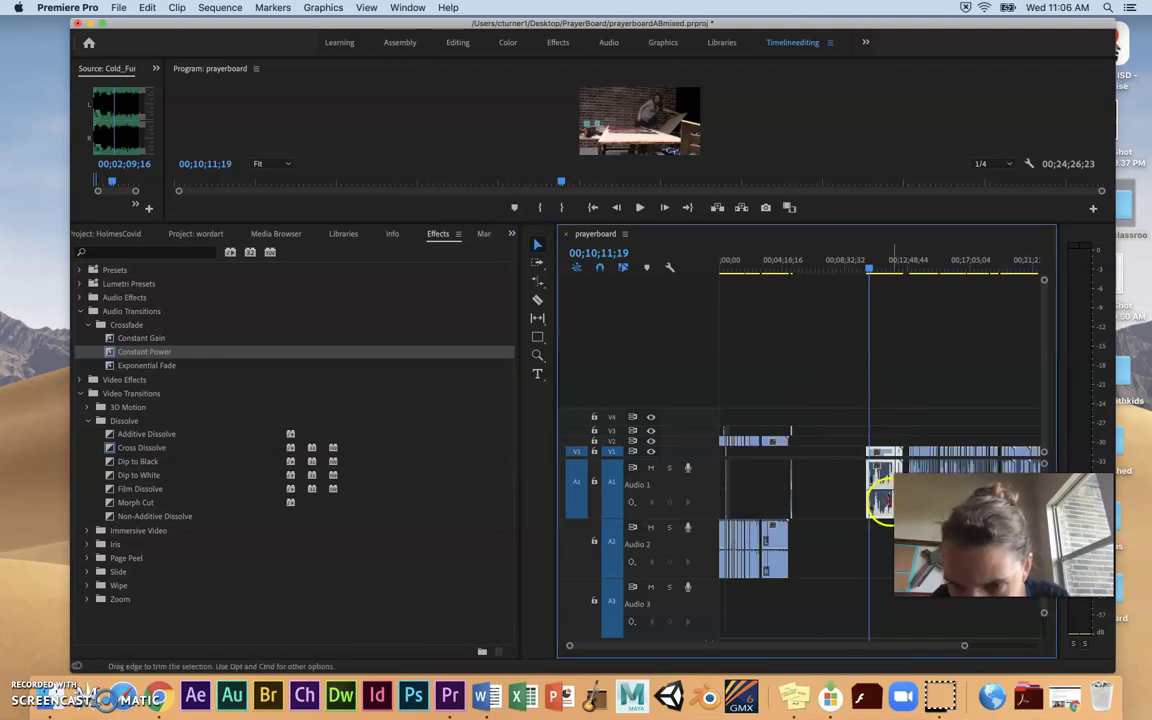
{"action": "left_click_drag", "start_coordinate": [883, 478], "coordinate": [732, 442]}
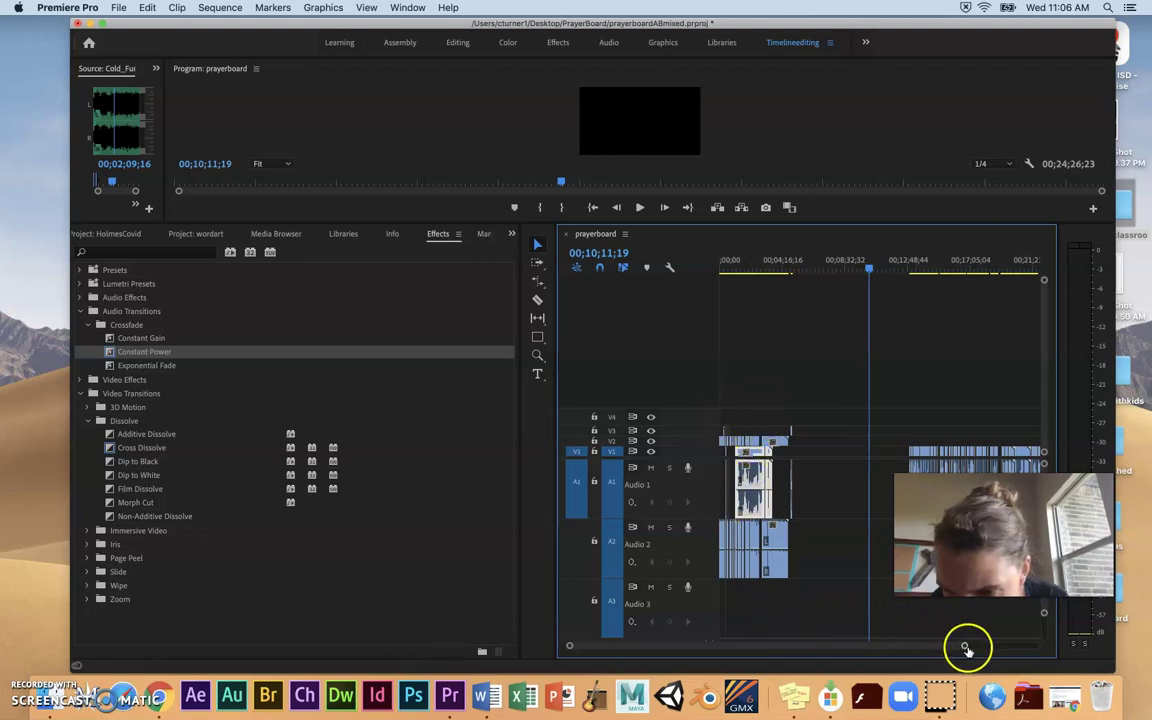
{"action": "left_click_drag", "start_coordinate": [966, 648], "coordinate": [931, 648]}
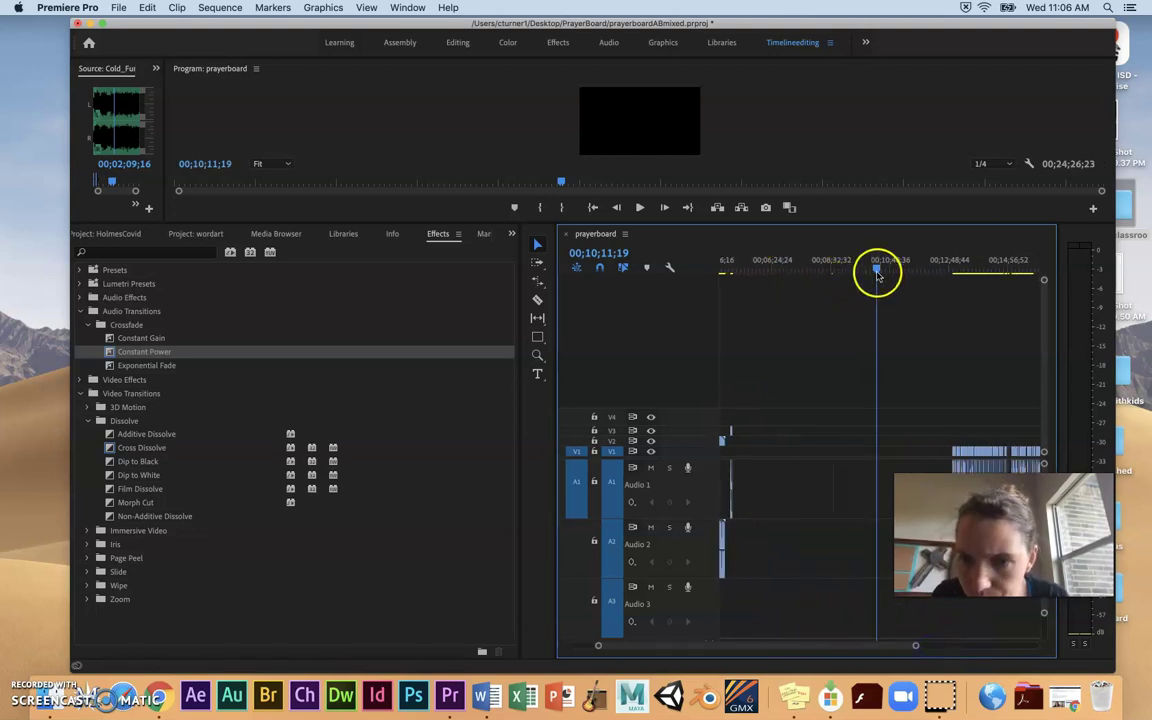
{"action": "left_click_drag", "start_coordinate": [877, 275], "coordinate": [745, 300]}
{"action": "key", "text": "space"}
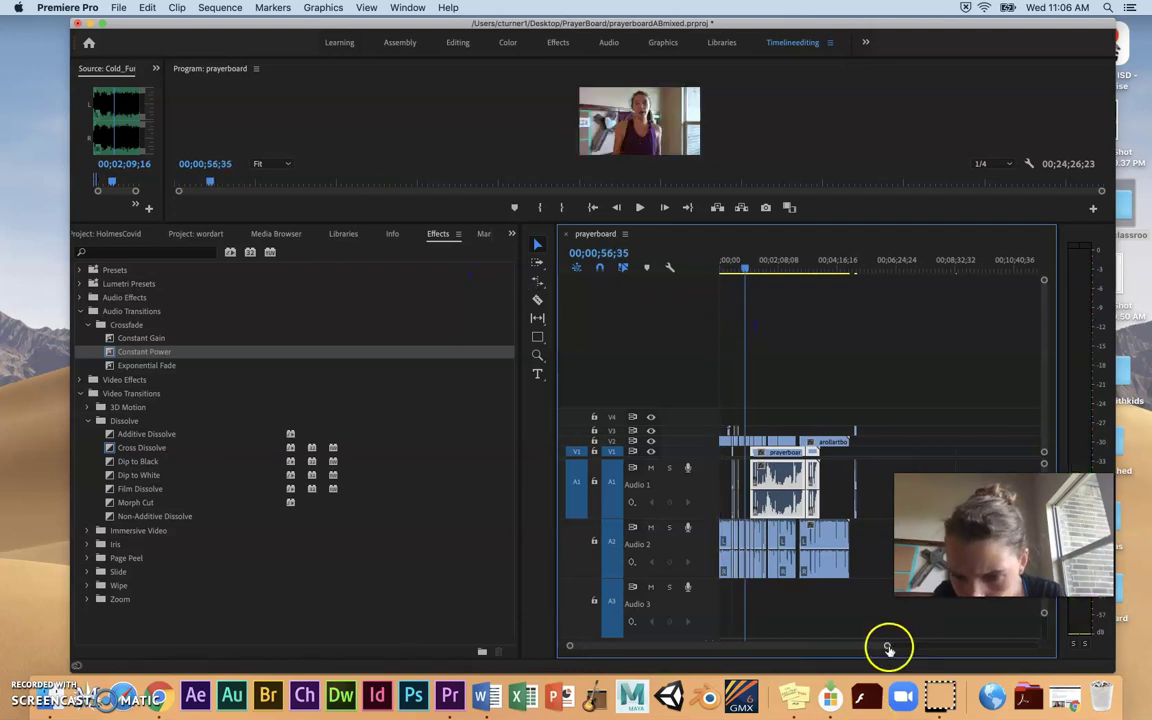
- Reset the Timelineediting workspace to its saved layout
{"action": "left_click_drag", "start_coordinate": [888, 648], "coordinate": [797, 646]}
{"action": "left_click", "coordinate": [829, 44]}
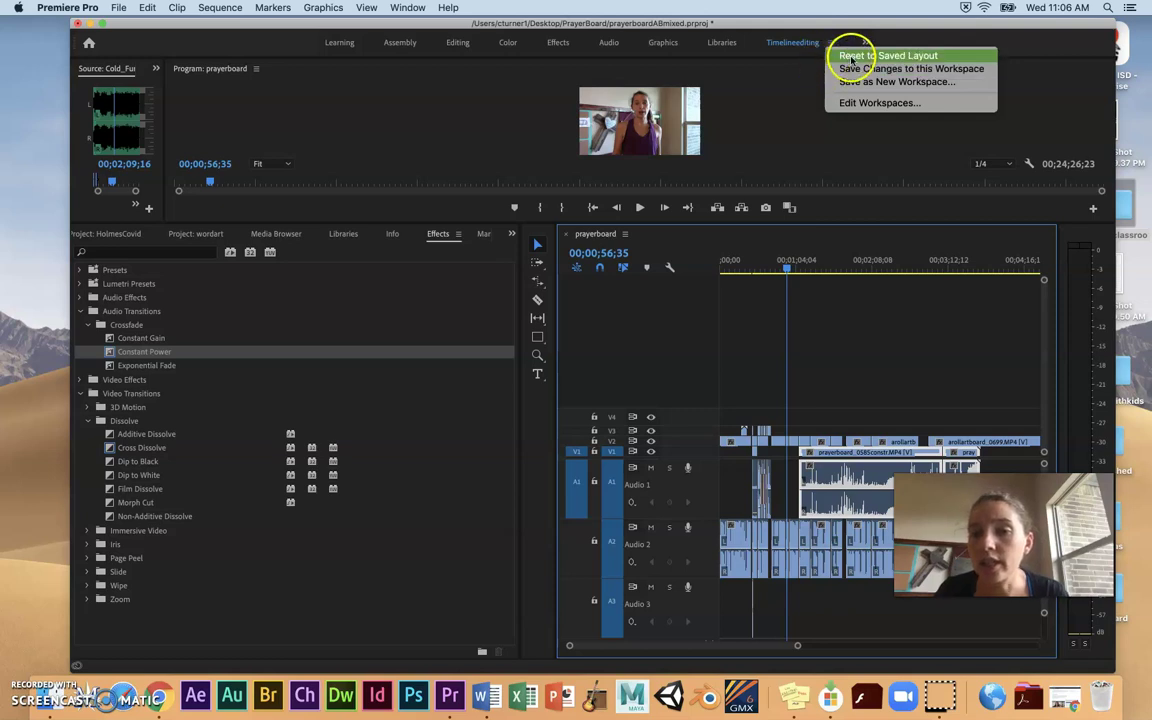
{"action": "left_click", "coordinate": [828, 57]}
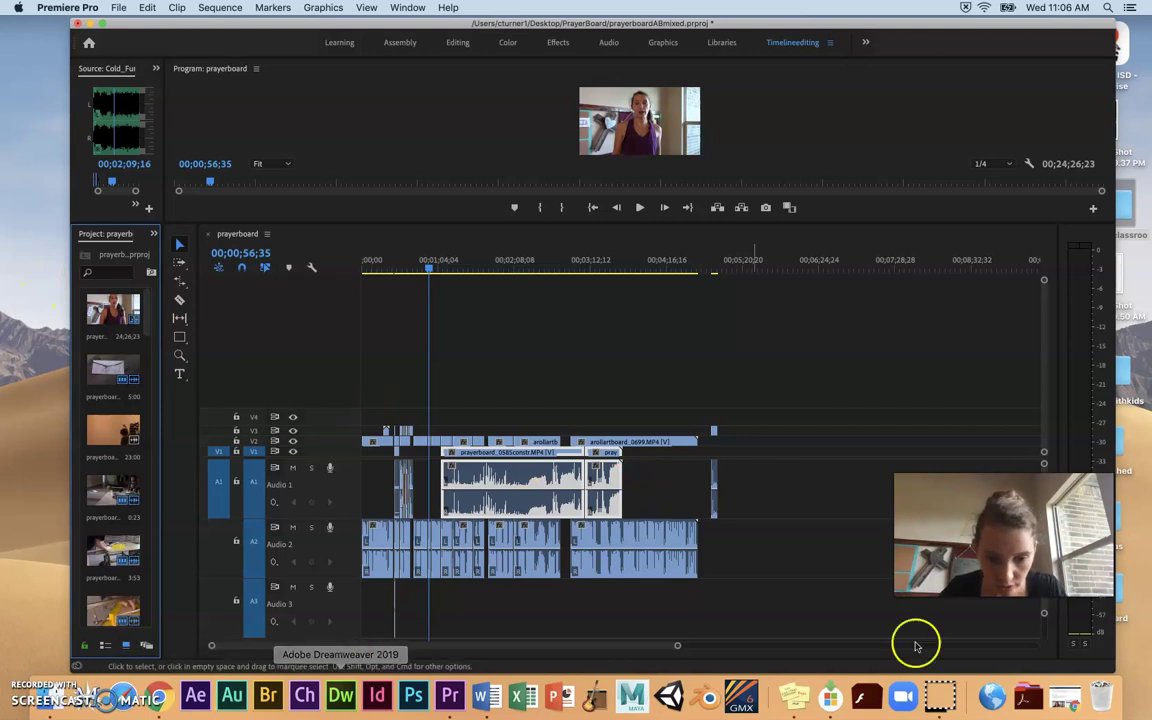
- Move the prayerboard_0585constr clip up to an upper video track above the A-roll narration
{"action": "left_click_drag", "start_coordinate": [658, 648], "coordinate": [565, 643]}
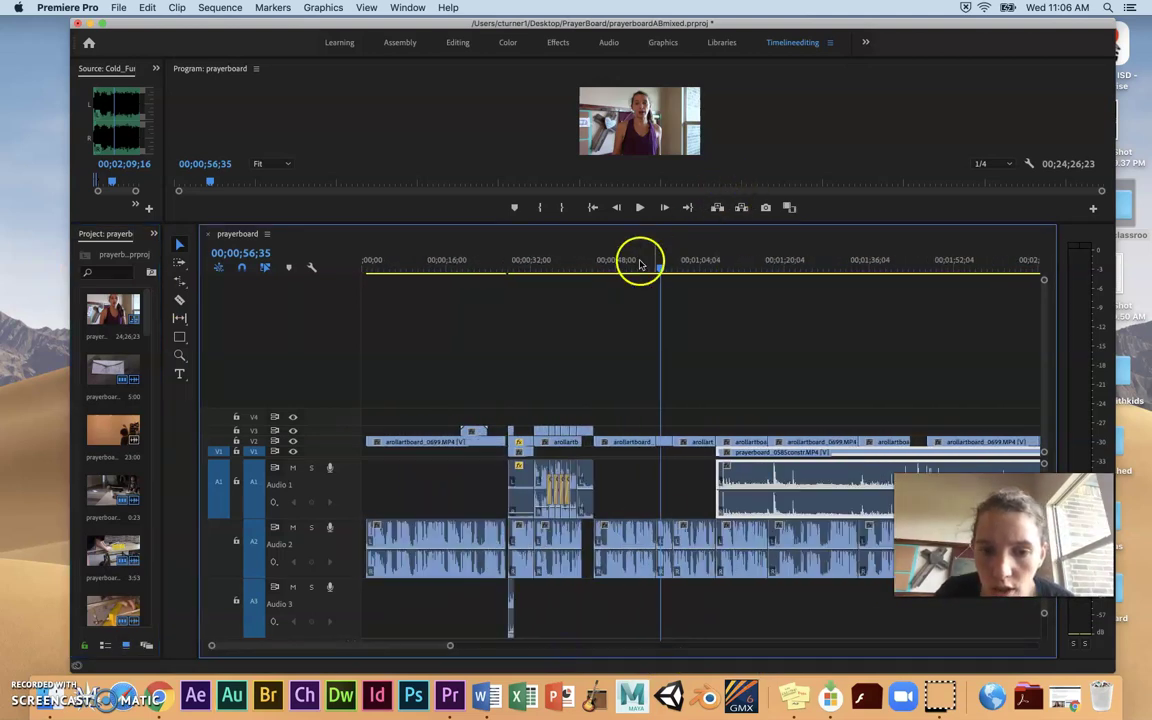
{"action": "left_click_drag", "start_coordinate": [640, 263], "coordinate": [616, 263]}
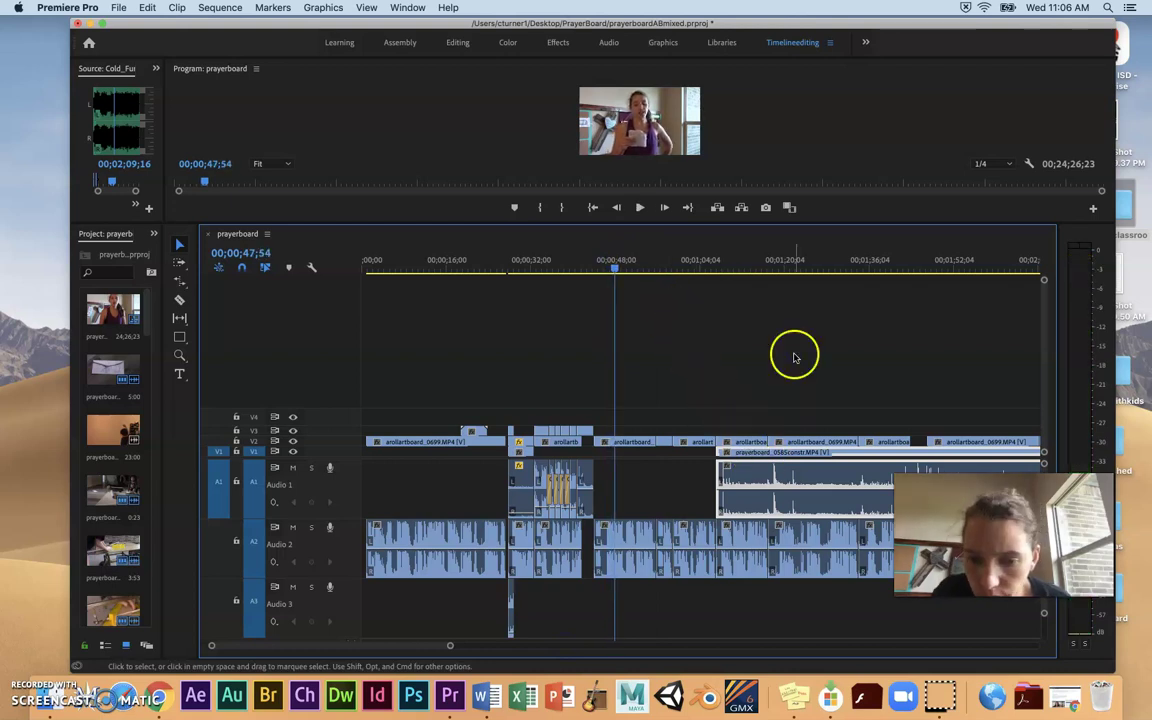
{"action": "left_click", "coordinate": [794, 358]}
{"action": "left_click_drag", "start_coordinate": [786, 455], "coordinate": [668, 432]}
{"action": "left_click", "coordinate": [604, 271]}
- Play from about 44 seconds to 47;49, trim the clip's start there, then undo
{"action": "left_click", "coordinate": [600, 270]}
{"action": "key", "text": "space"}
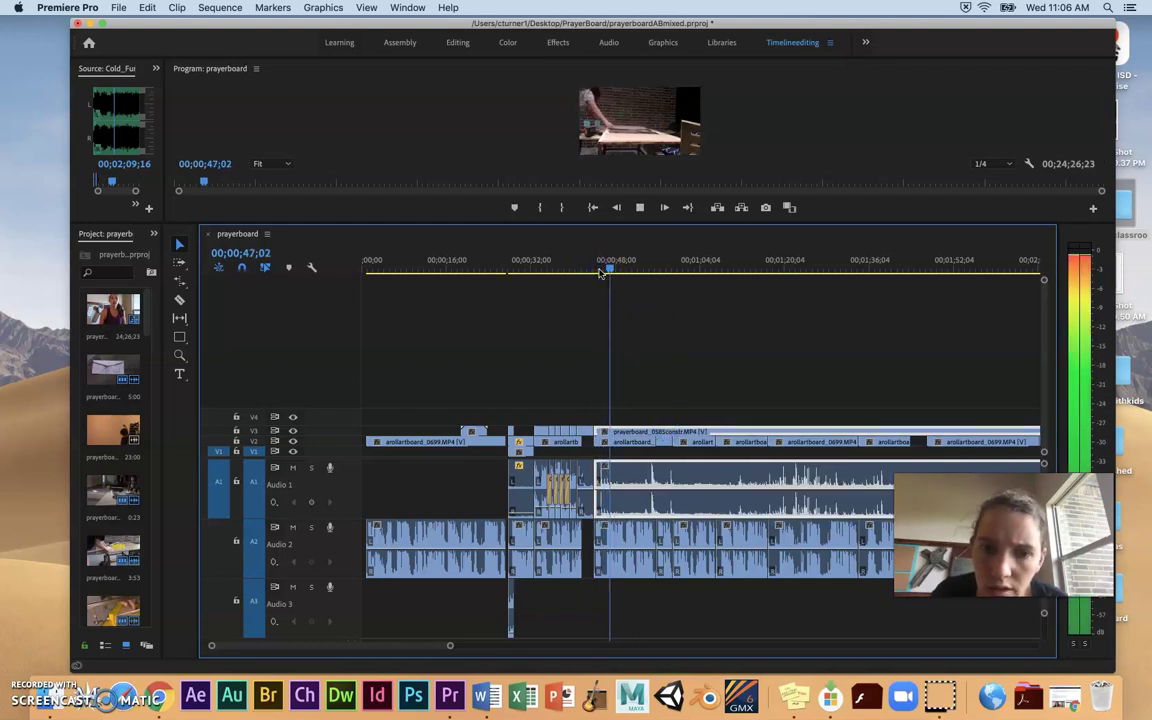
{"action": "left_click", "coordinate": [628, 390]}
{"action": "left_click_drag", "start_coordinate": [592, 430], "coordinate": [614, 431]}
{"action": "key", "text": "super+z"}
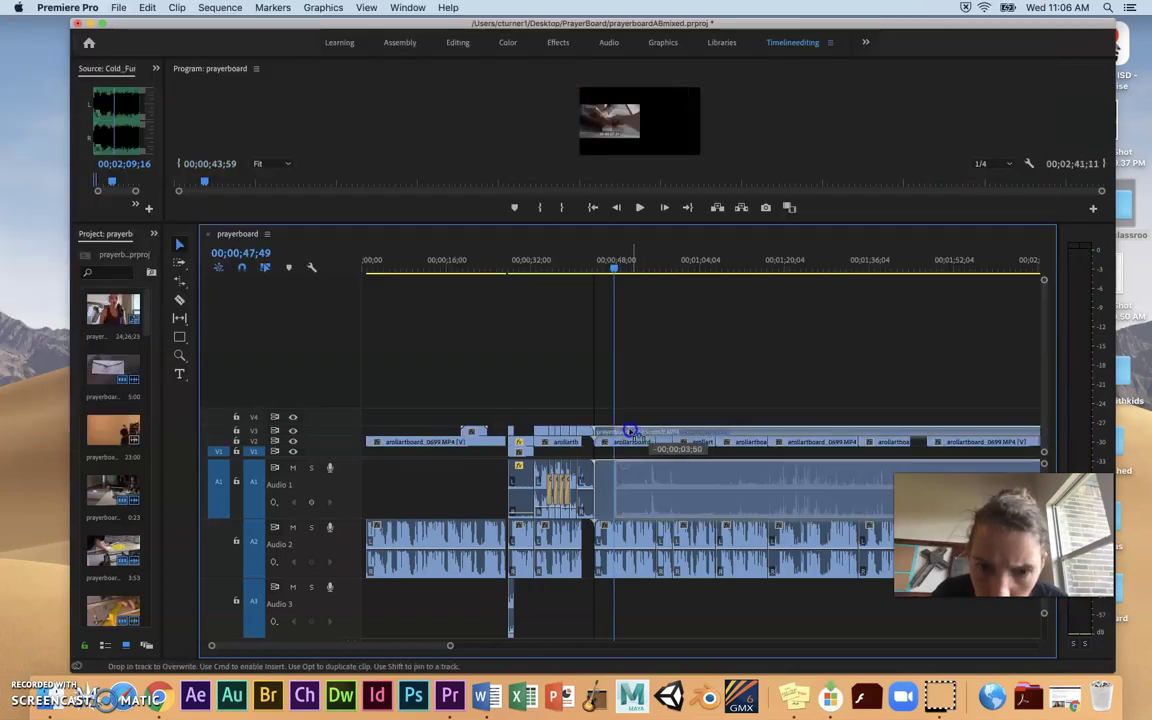
- Replay from about 44 seconds to 50;15 to check the clip's placement
{"action": "left_click", "coordinate": [585, 238]}
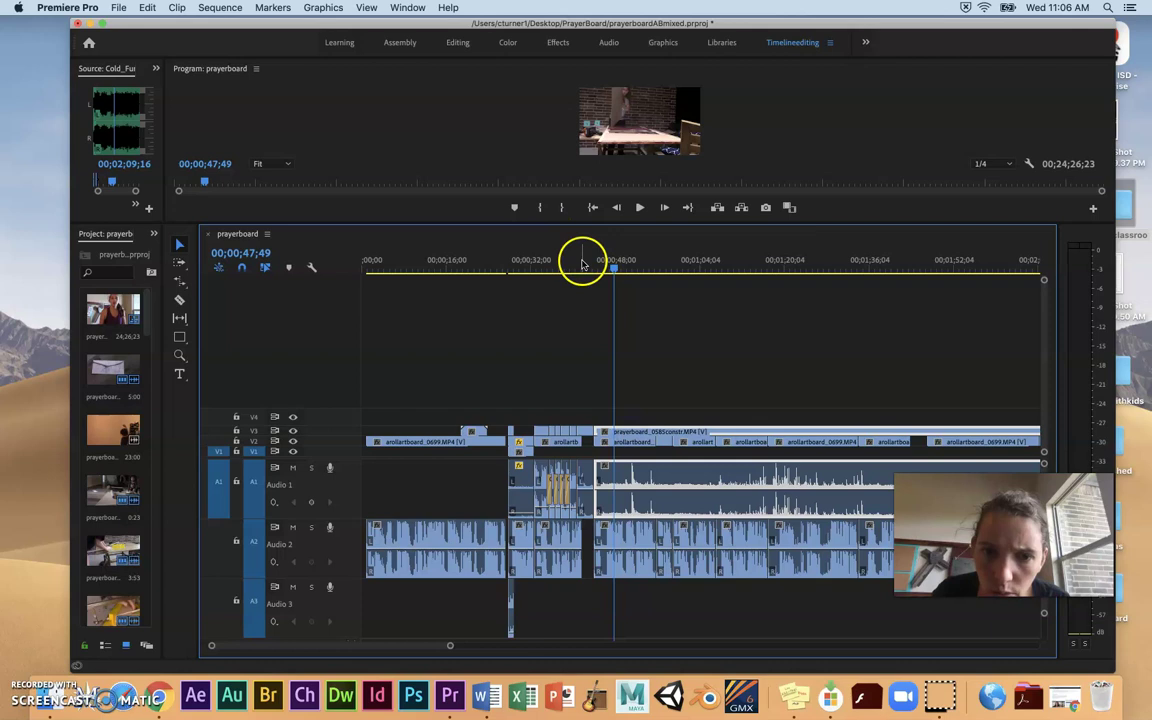
{"action": "left_click_drag", "start_coordinate": [583, 262], "coordinate": [597, 263]}
{"action": "key", "text": "space"}
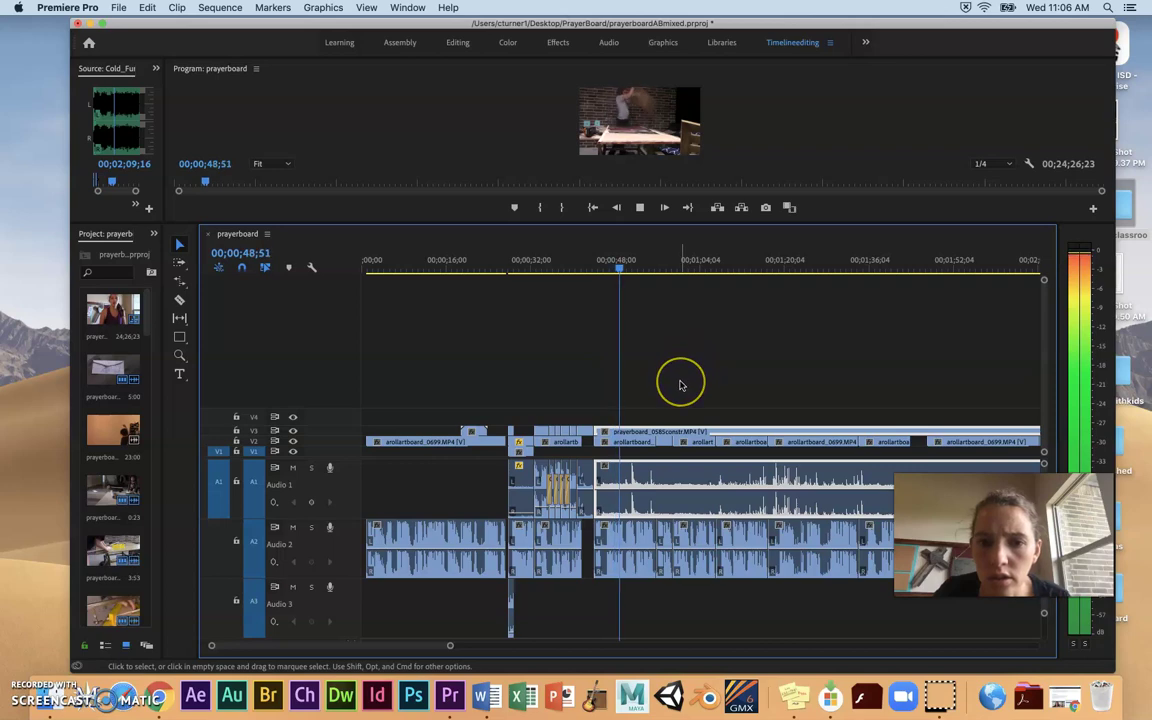
{"action": "key", "text": "space"}
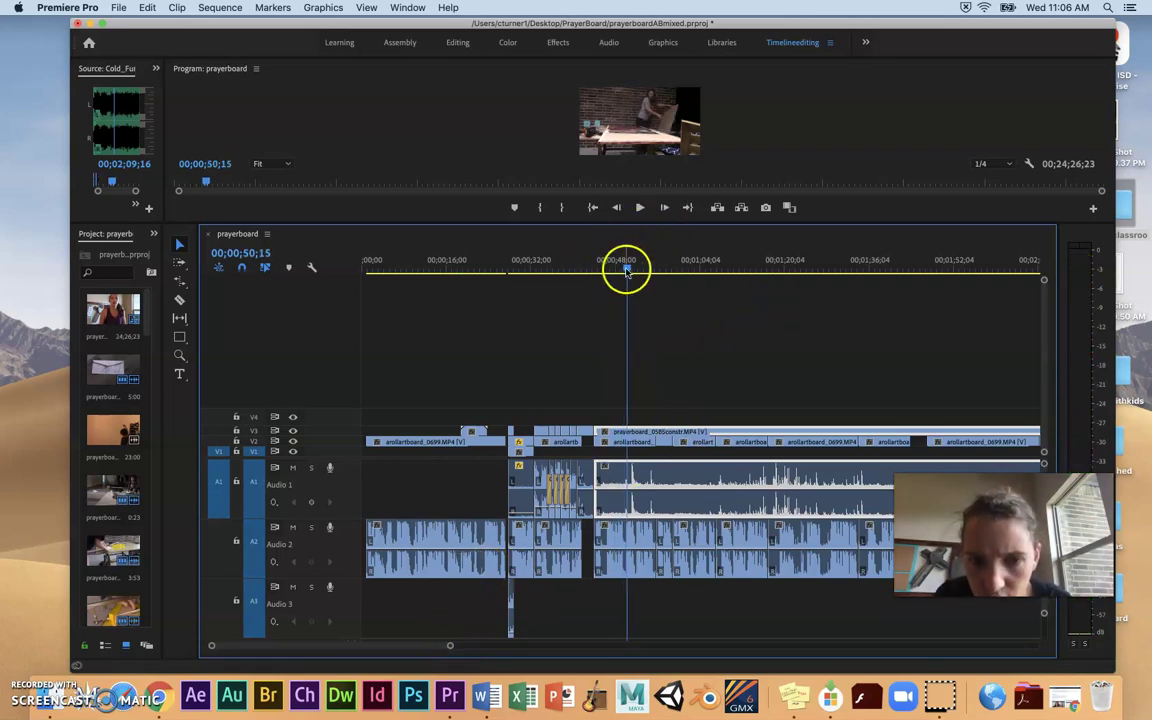
{"action": "left_click_drag", "start_coordinate": [626, 270], "coordinate": [748, 314]}
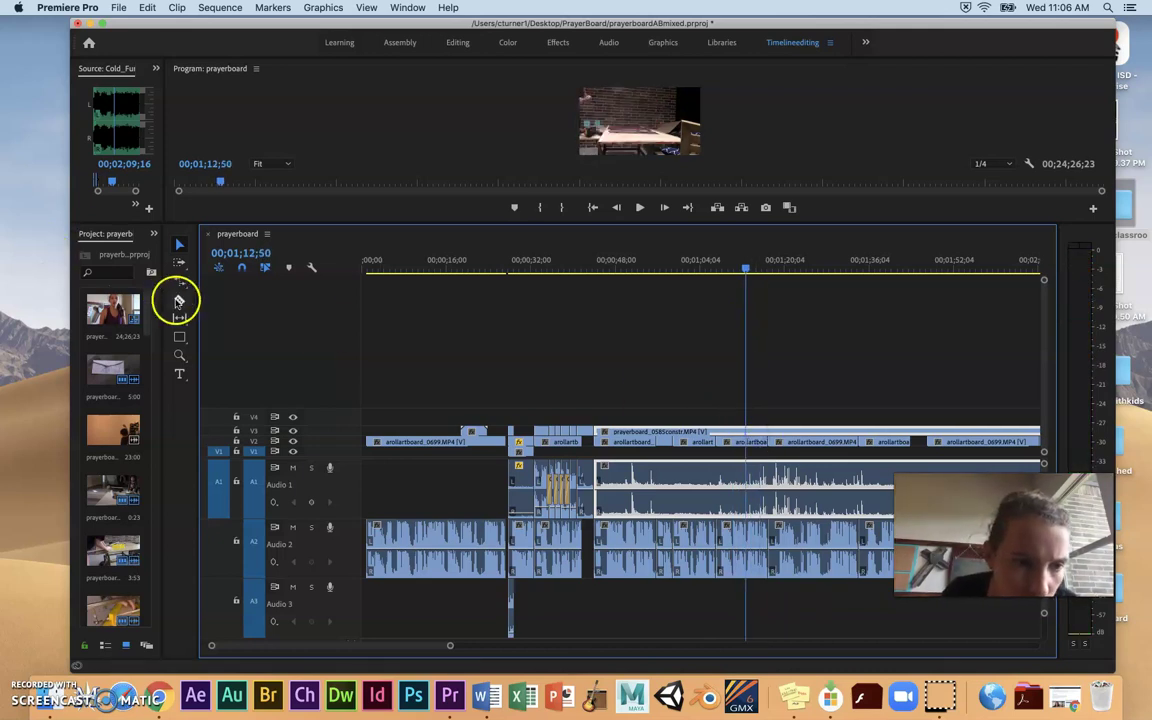
- Split the V3 construction clip at the playhead and lower the first piece's audio volume
{"action": "left_click", "coordinate": [179, 300]}
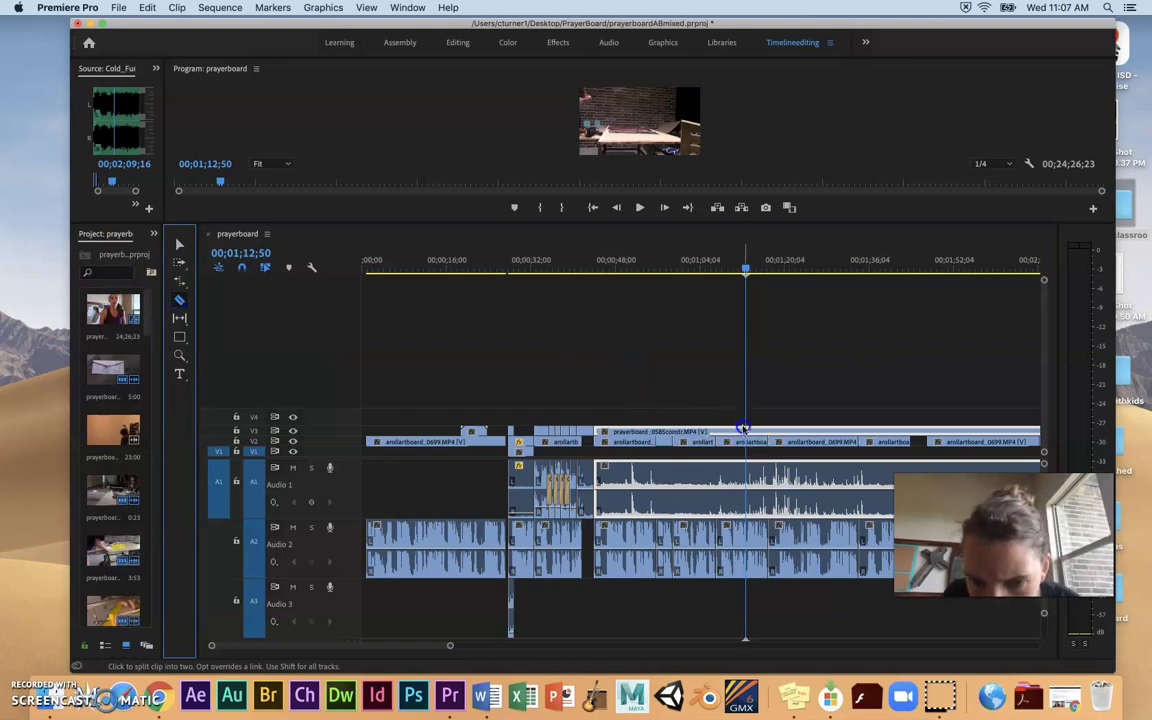
{"action": "left_click", "coordinate": [744, 430]}
{"action": "left_click", "coordinate": [181, 249]}
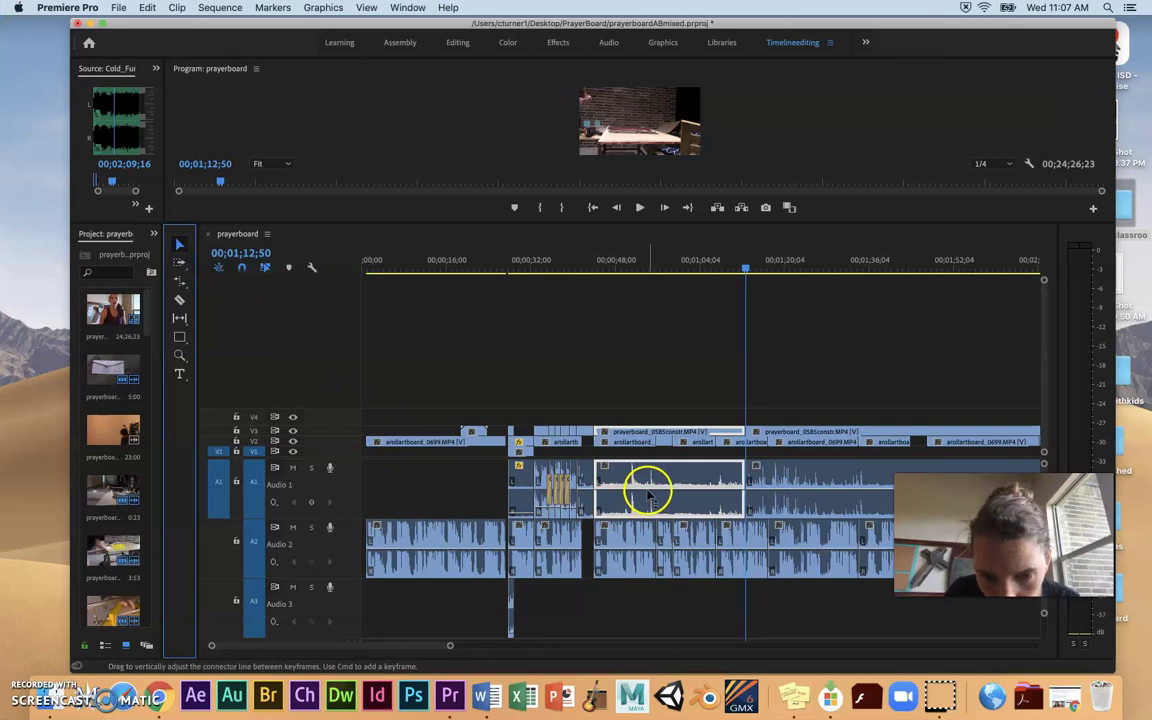
{"action": "left_click_drag", "start_coordinate": [648, 493], "coordinate": [649, 497]}
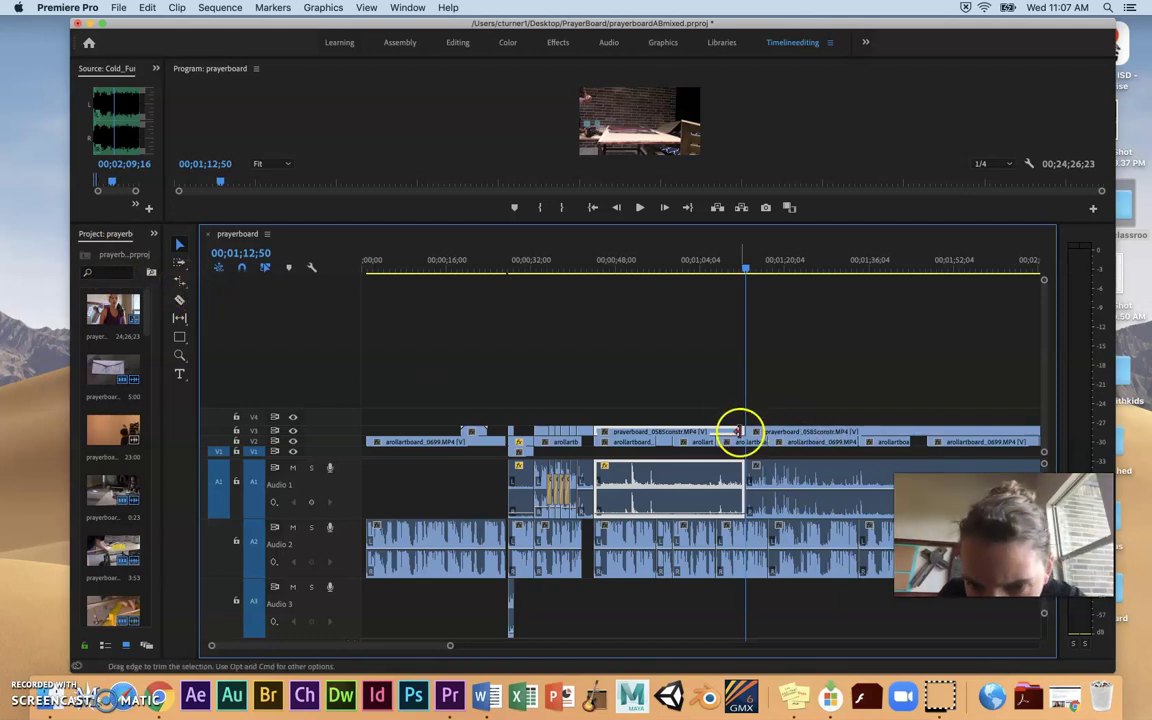
- Trim the first piece's out-point and review the cut from 43;19 to 51;53
{"action": "left_click_drag", "start_coordinate": [738, 431], "coordinate": [655, 433]}
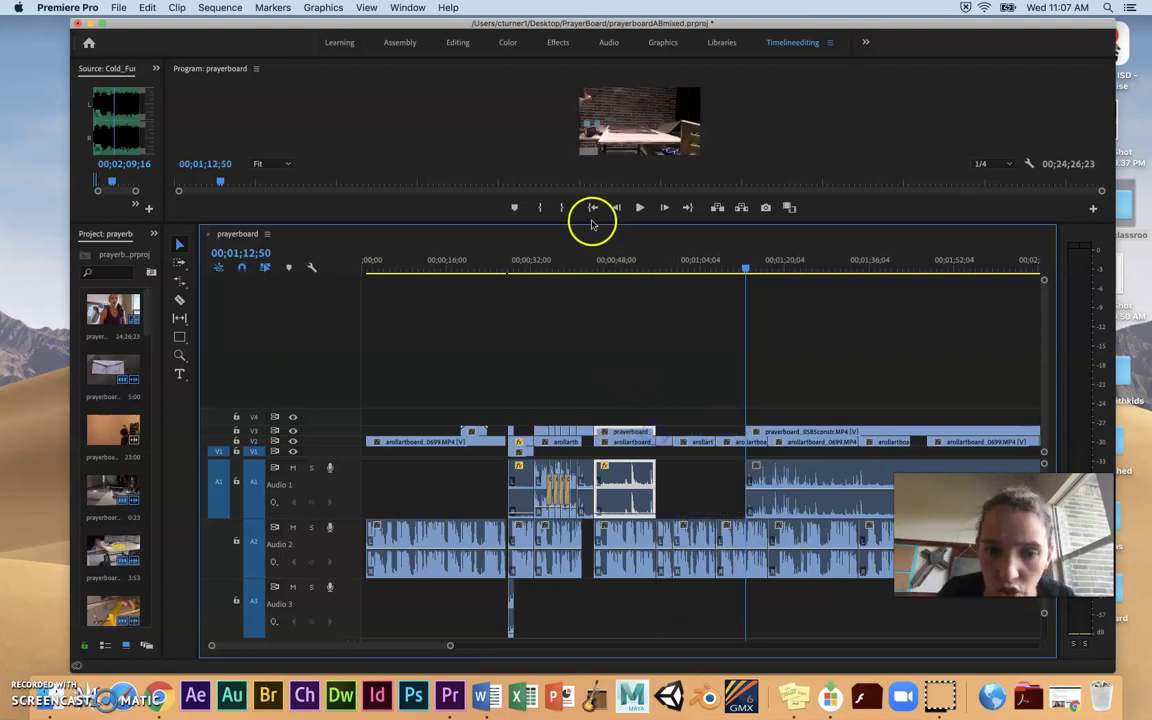
{"action": "left_click", "coordinate": [592, 268]}
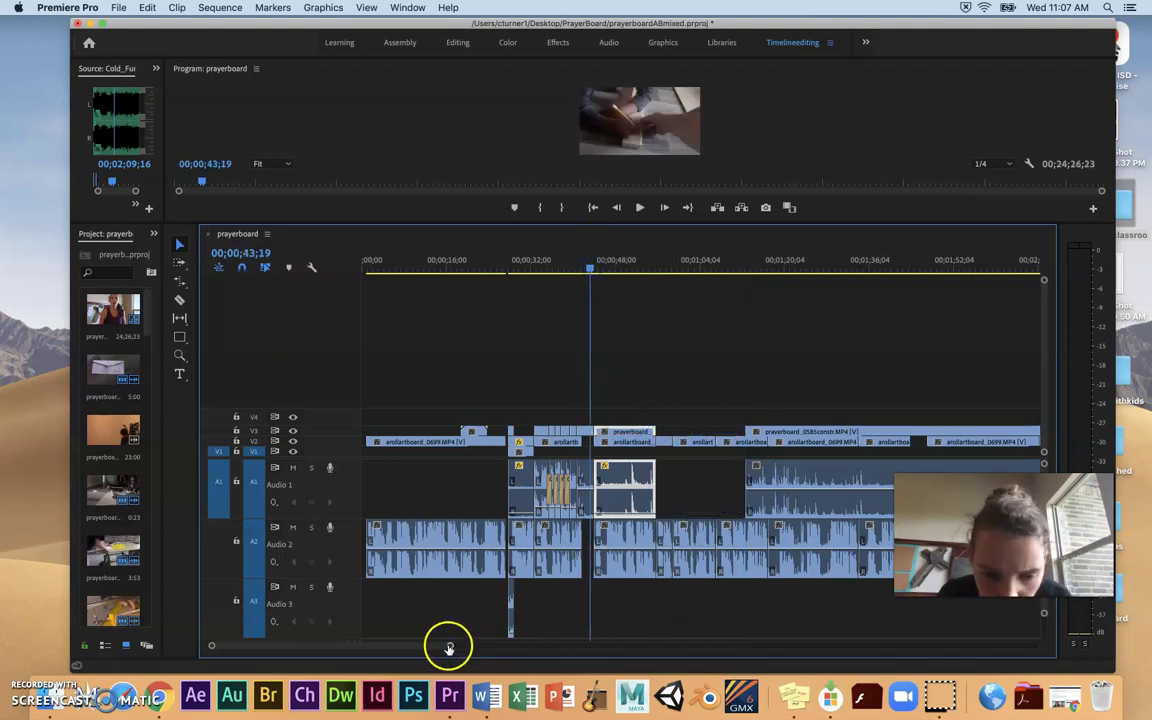
{"action": "left_click_drag", "start_coordinate": [449, 648], "coordinate": [388, 650]}
{"action": "key", "text": "space"}
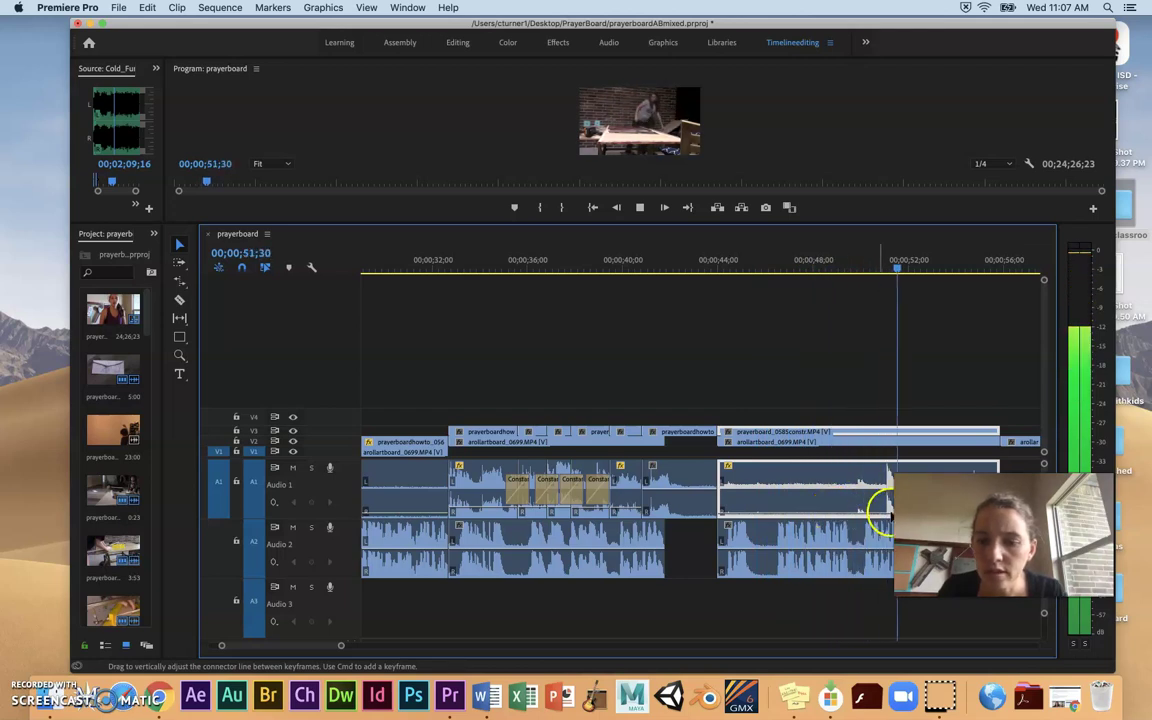
{"action": "key", "text": "space"}
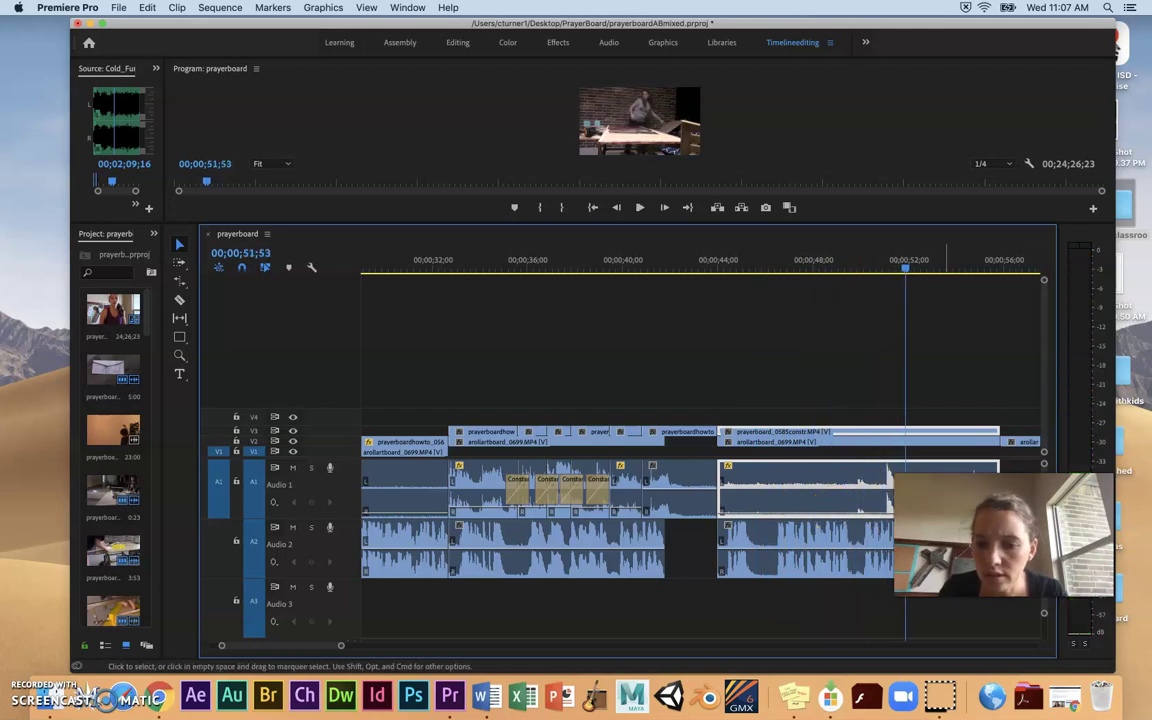
- Rate-stretch the first construction piece to 179.4% speed and play it back from about 45 seconds
{"action": "left_click", "coordinate": [993, 431]}
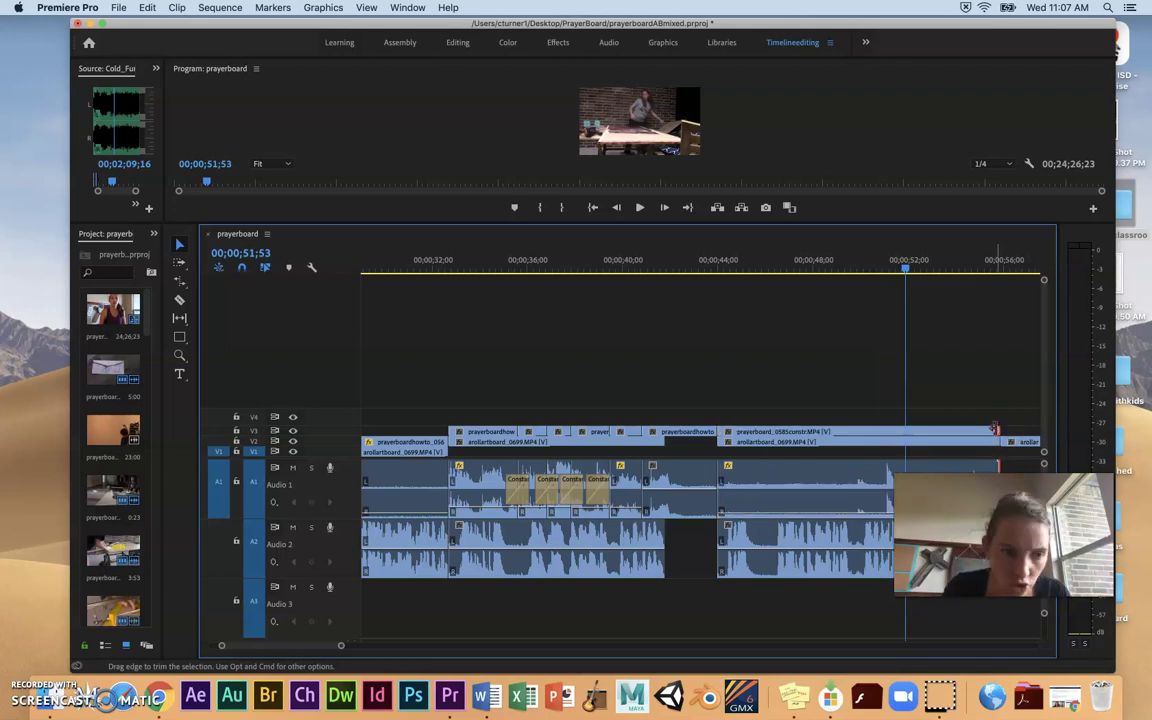
{"action": "left_click", "coordinate": [185, 281]}
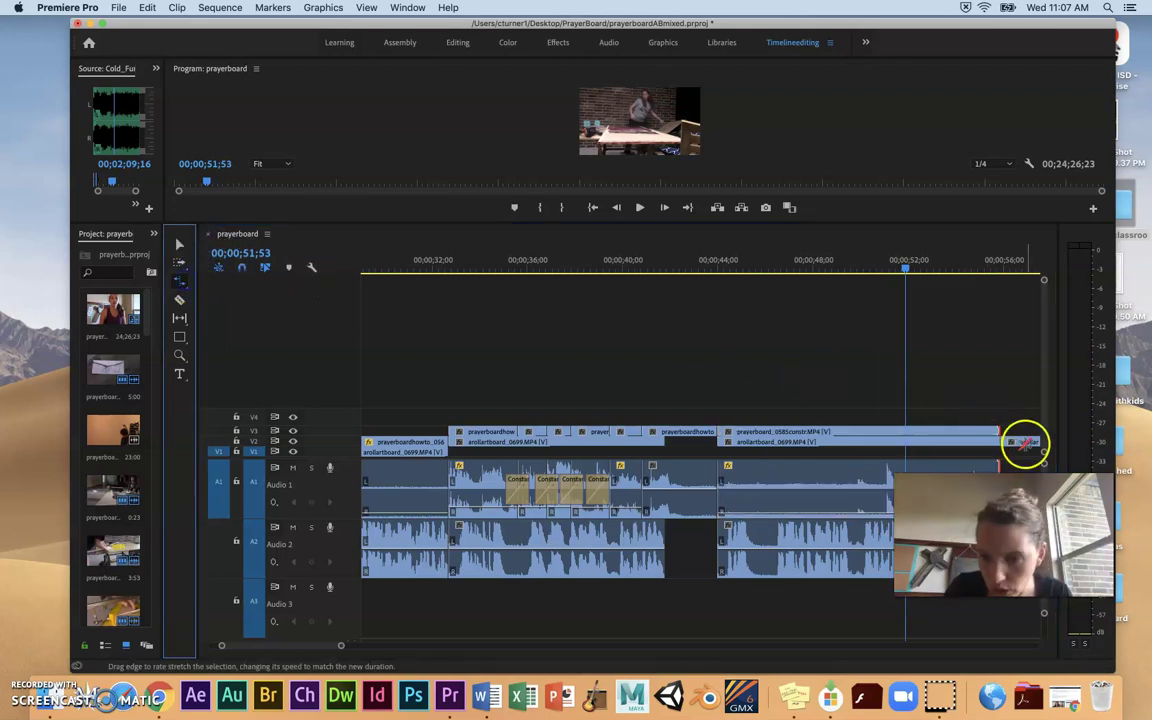
{"action": "left_click_drag", "start_coordinate": [998, 432], "coordinate": [872, 432]}
{"action": "left_click", "coordinate": [761, 260]}
{"action": "key", "text": "space"}
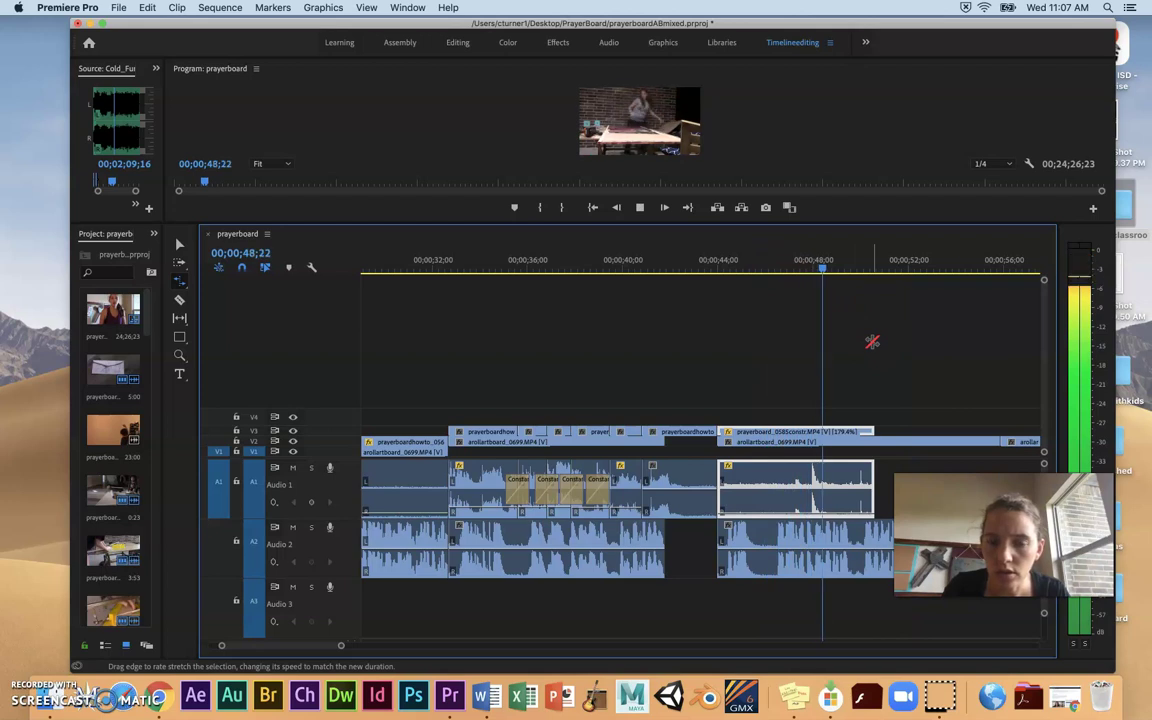
{"action": "left_click", "coordinate": [848, 371]}
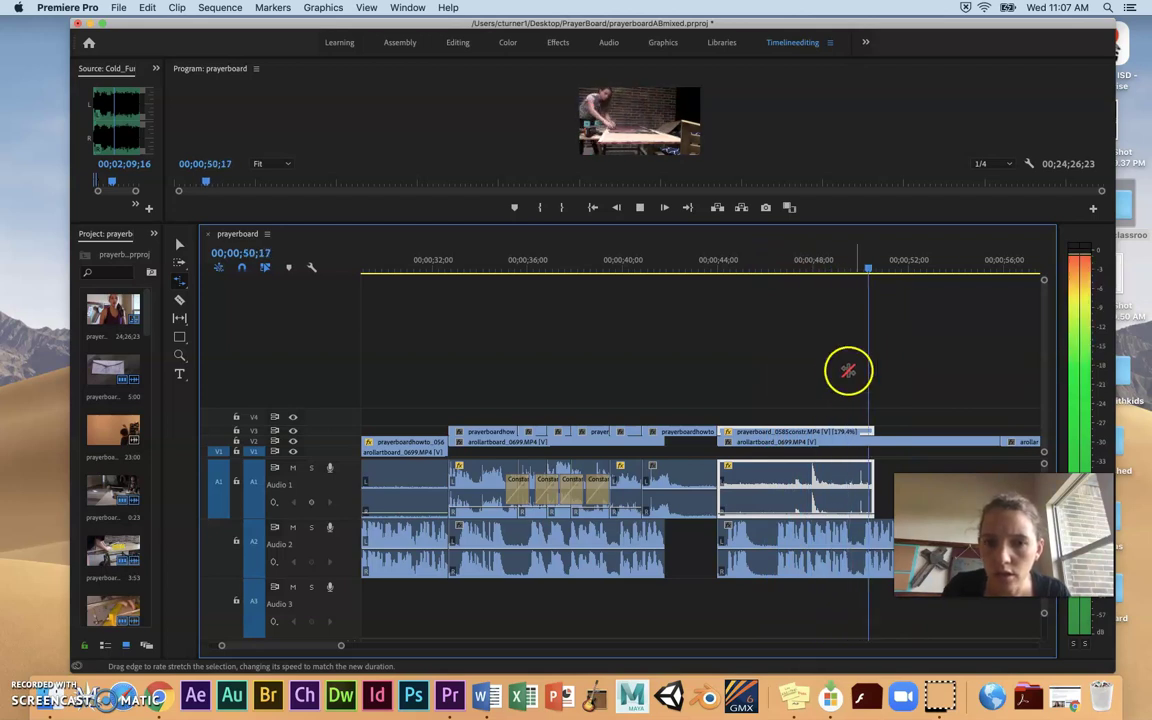
- Move the later construction piece earlier on V3 and trim its start forward
{"action": "key", "text": "space"}
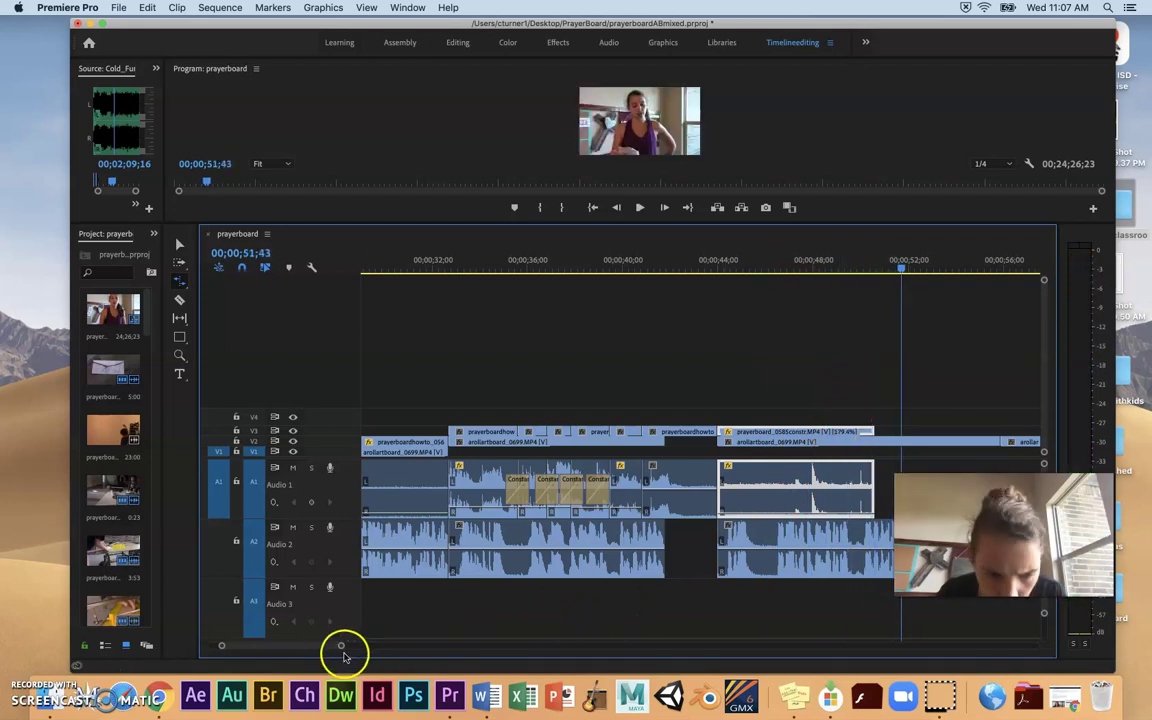
{"action": "left_click_drag", "start_coordinate": [341, 647], "coordinate": [400, 655]}
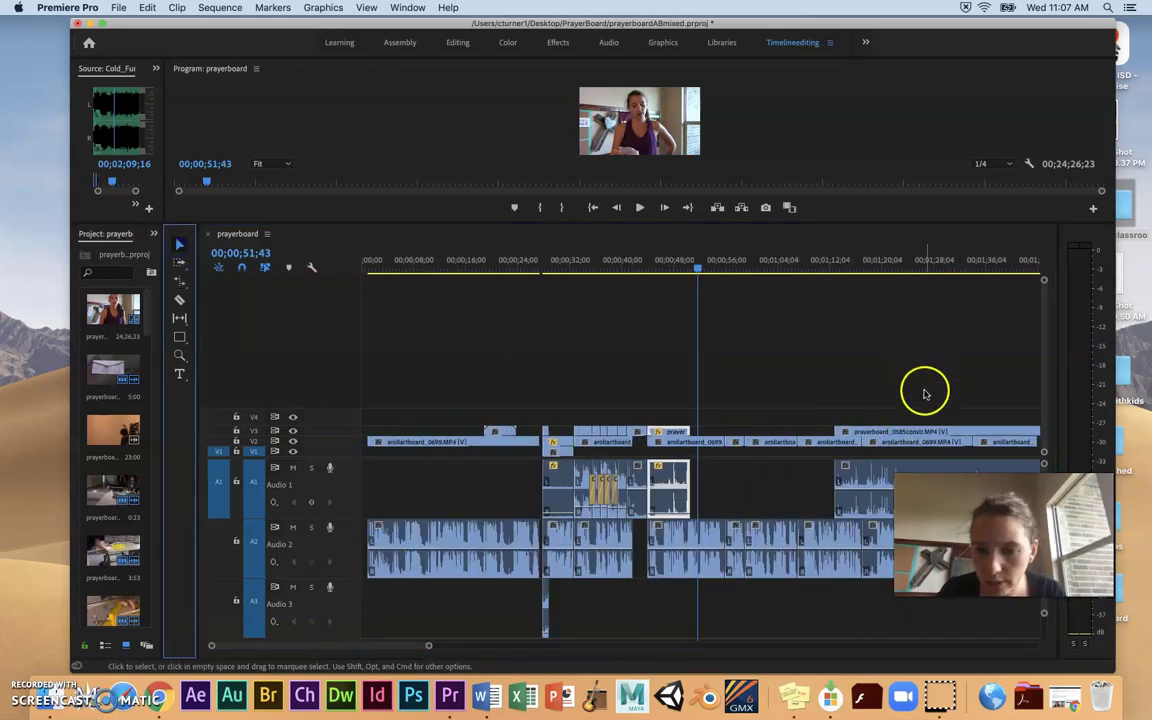
{"action": "left_click_drag", "start_coordinate": [903, 432], "coordinate": [700, 431]}
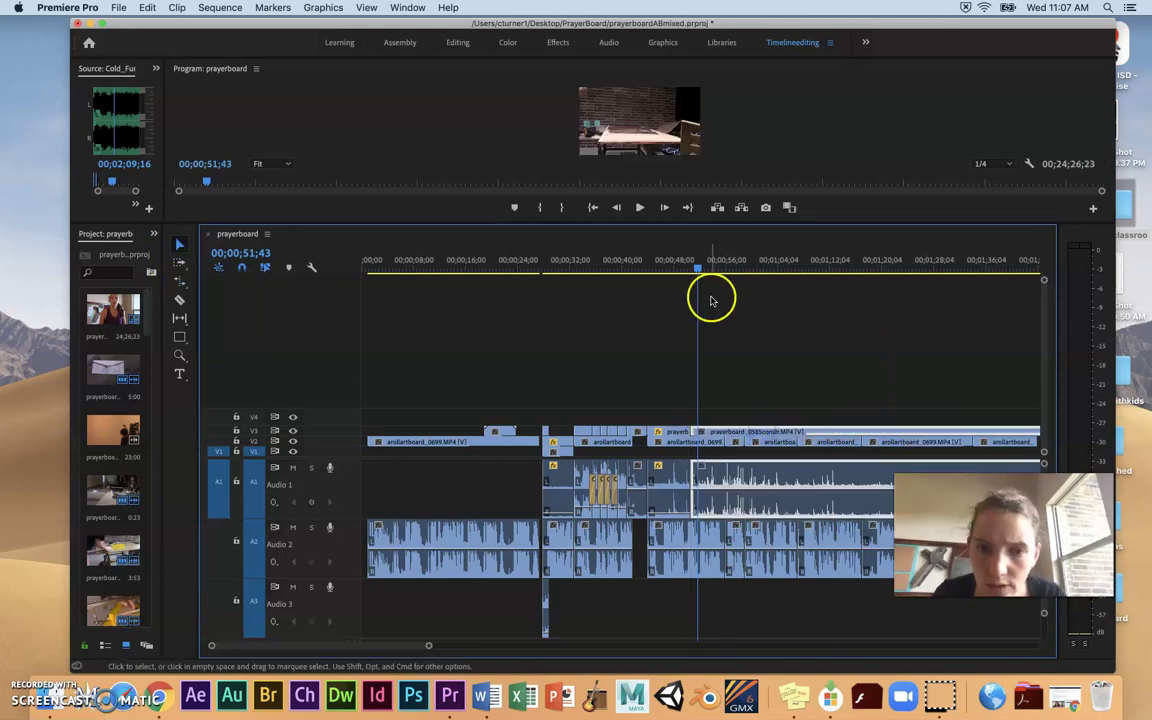
{"action": "left_click_drag", "start_coordinate": [711, 300], "coordinate": [876, 308]}
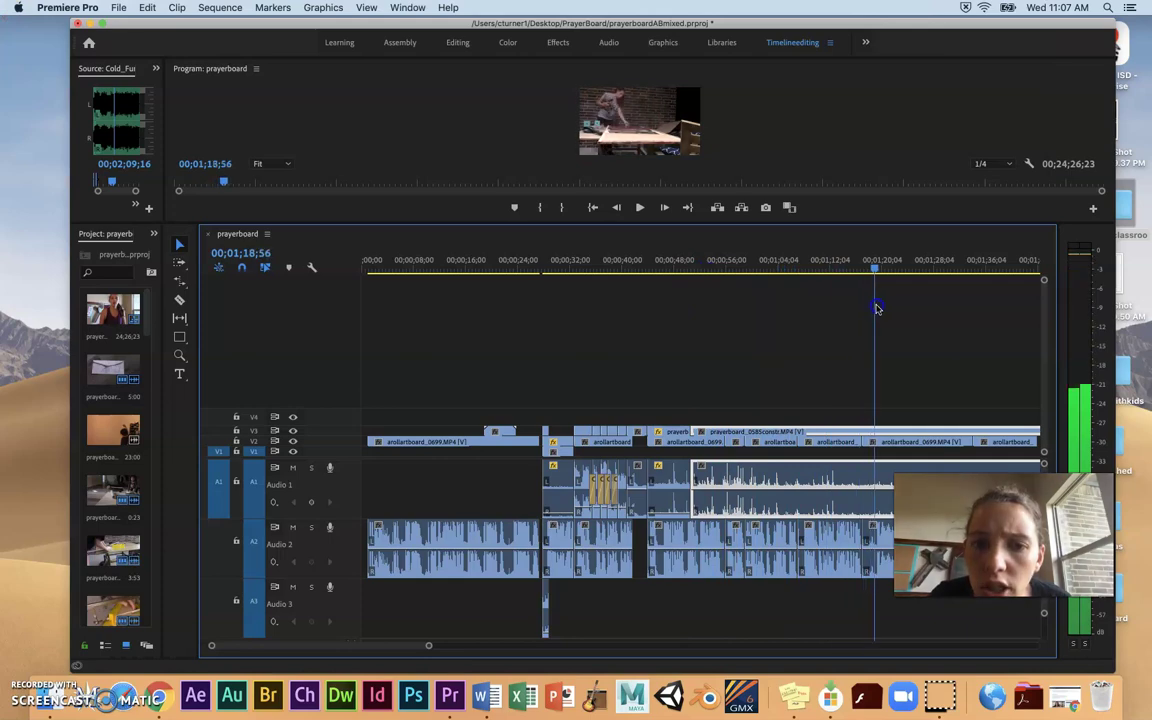
{"action": "left_click_drag", "start_coordinate": [705, 424], "coordinate": [736, 433]}
- Place the trimmed piece right after the first one near 0:50 and lengthen the V1 A-roll clip
{"action": "left_click", "coordinate": [911, 429]}
{"action": "left_click_drag", "start_coordinate": [687, 253], "coordinate": [782, 291]}
{"action": "mouse_move", "coordinate": [694, 430]}
{"action": "left_mouse_down"}
{"action": "mouse_move", "coordinate": [778, 437]}
{"action": "mouse_move", "coordinate": [628, 432]}
{"action": "mouse_move", "coordinate": [700, 432]}
{"action": "left_mouse_up"}
{"action": "left_click", "coordinate": [676, 260]}
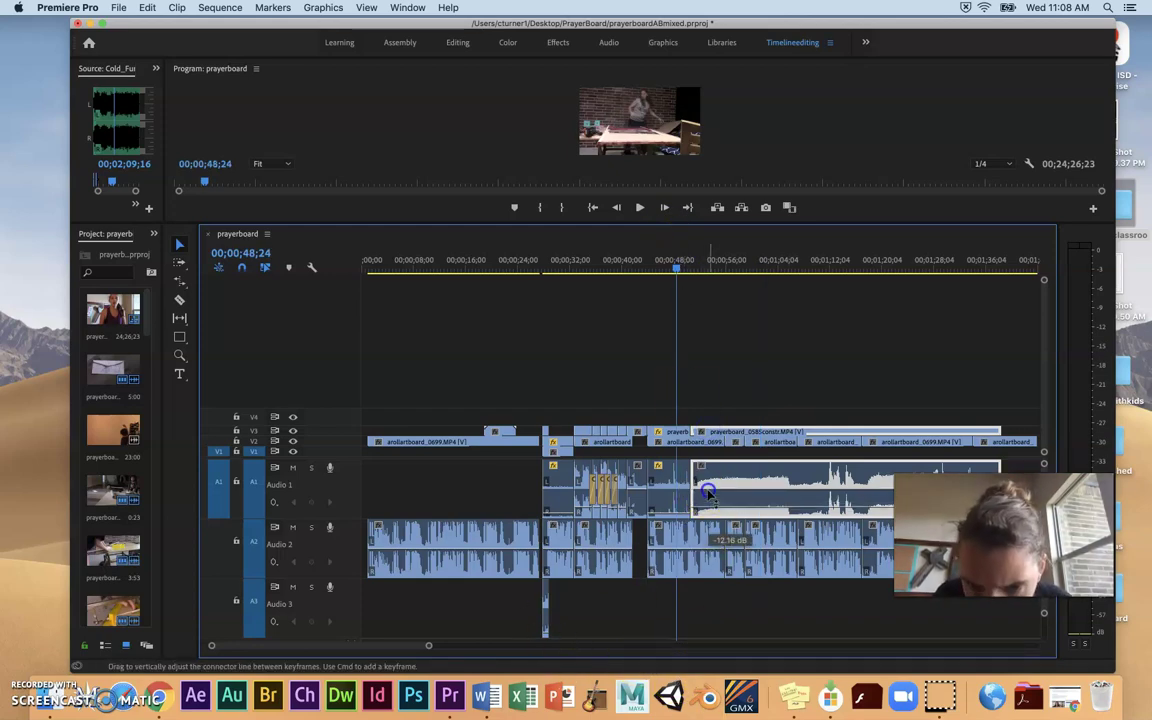
- Play the join from 48;24 to 57;23, then park the playhead near 53;20
{"action": "key", "text": "space"}
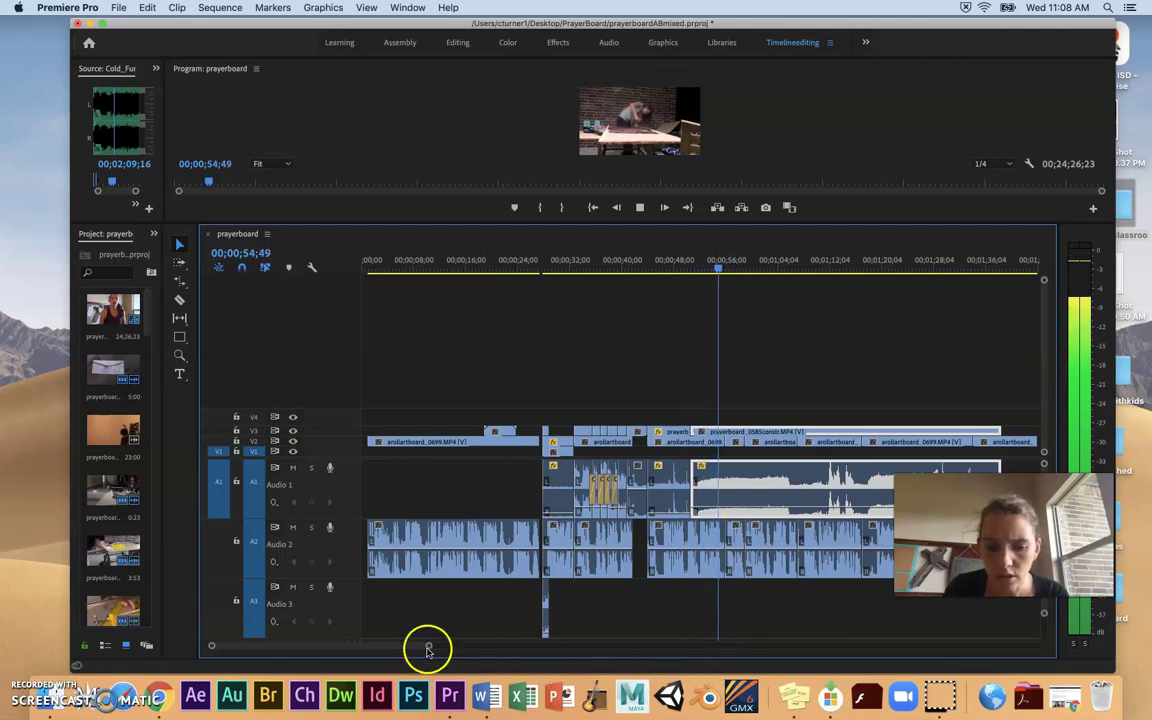
{"action": "left_click_drag", "start_coordinate": [429, 647], "coordinate": [405, 646]}
{"action": "left_click", "coordinate": [745, 318]}
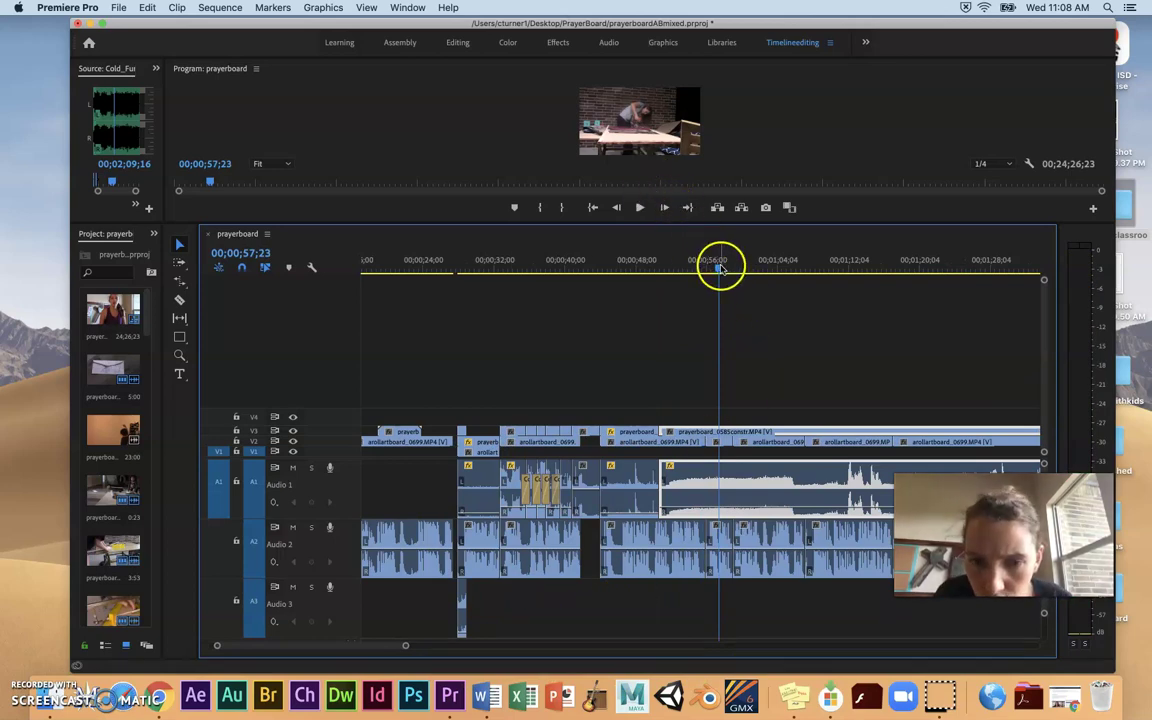
{"action": "left_click_drag", "start_coordinate": [719, 266], "coordinate": [687, 272]}
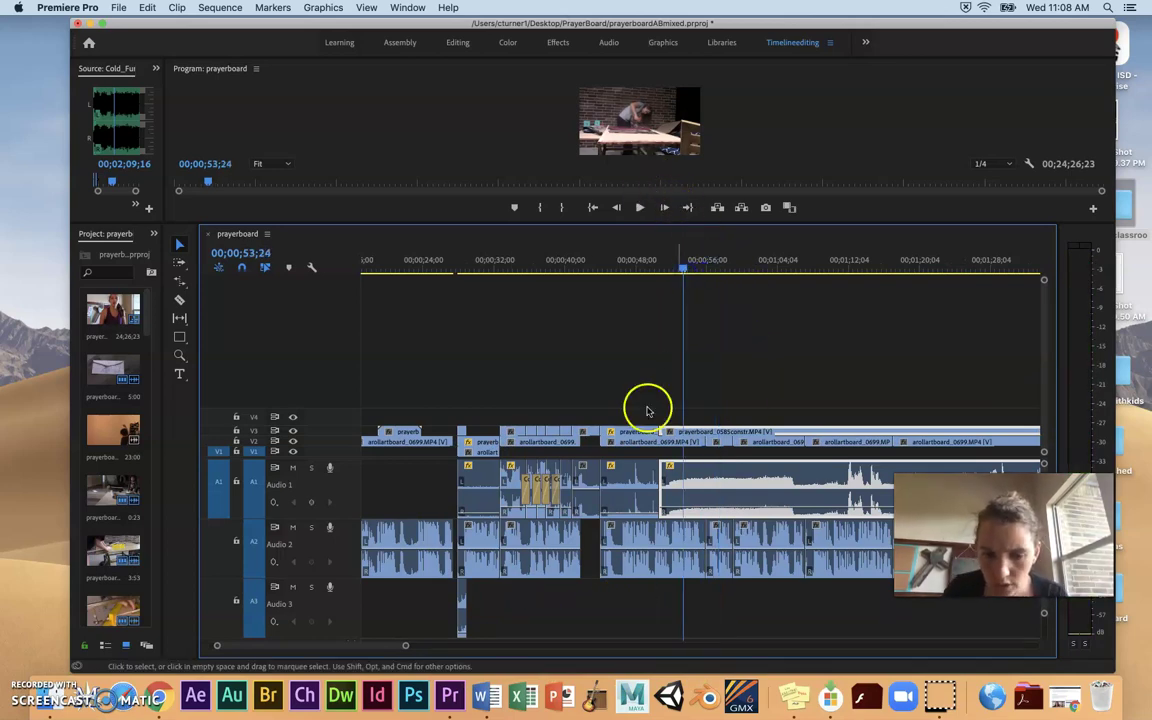
- Split the construction clip at the playhead and scrub ahead to about 1:42
{"action": "left_click", "coordinate": [176, 302]}
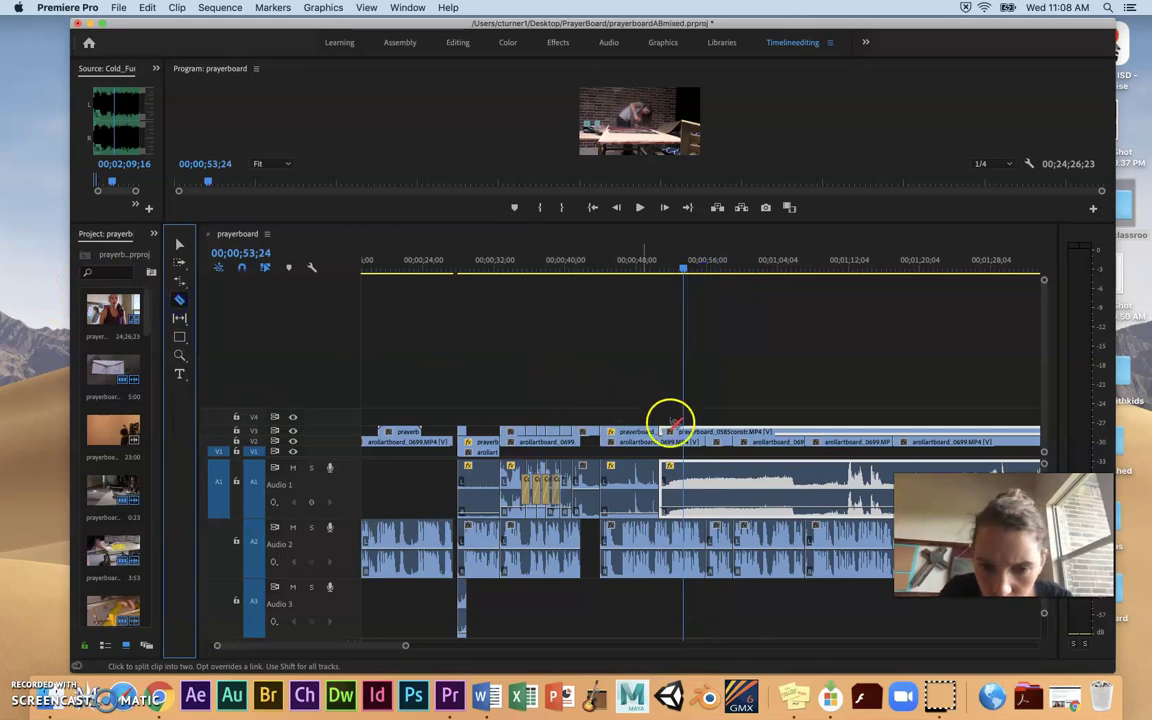
{"action": "left_click", "coordinate": [684, 431]}
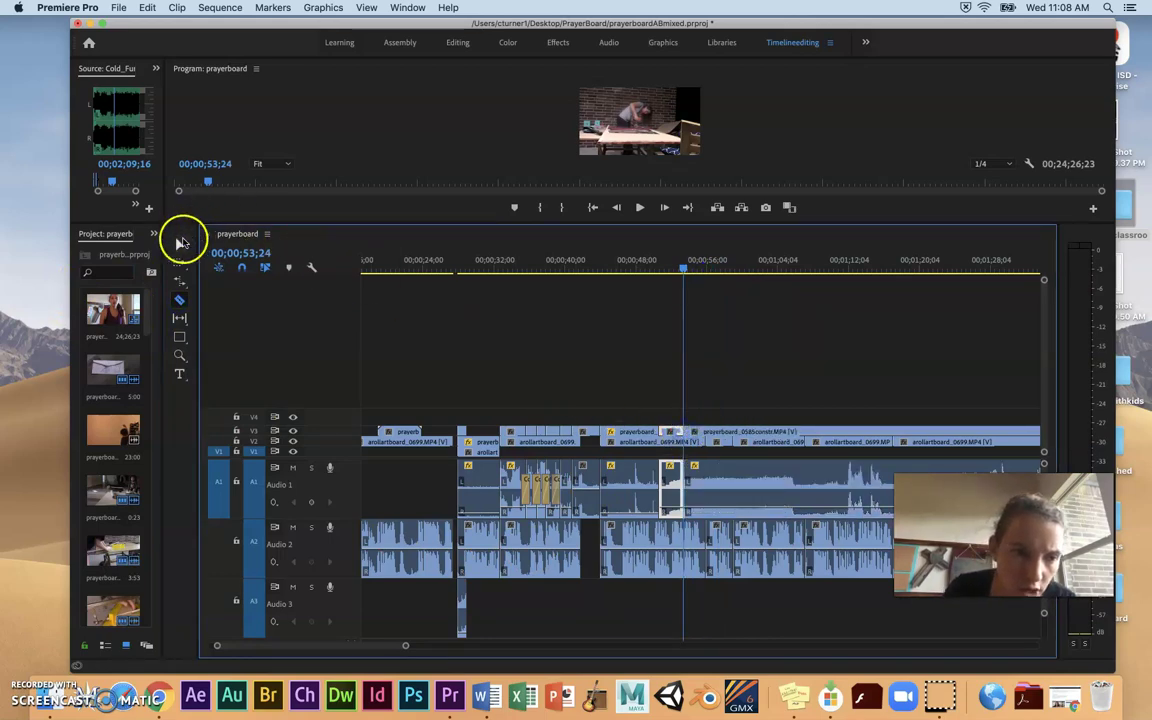
{"action": "left_click", "coordinate": [180, 243]}
{"action": "left_click_drag", "start_coordinate": [404, 648], "coordinate": [533, 660]}
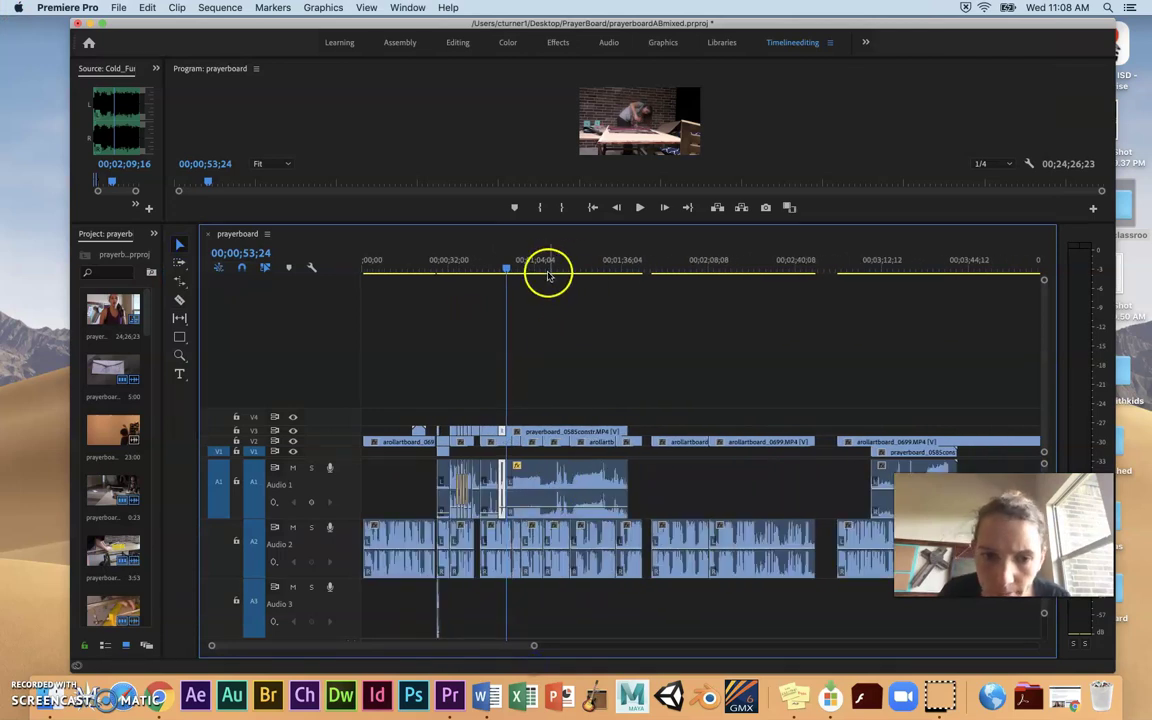
{"action": "left_click_drag", "start_coordinate": [508, 270], "coordinate": [643, 296]}
- Delete the B-roll clip above the narration and move the end-of-sequence B-roll clip into that spot
{"action": "left_click", "coordinate": [583, 447]}
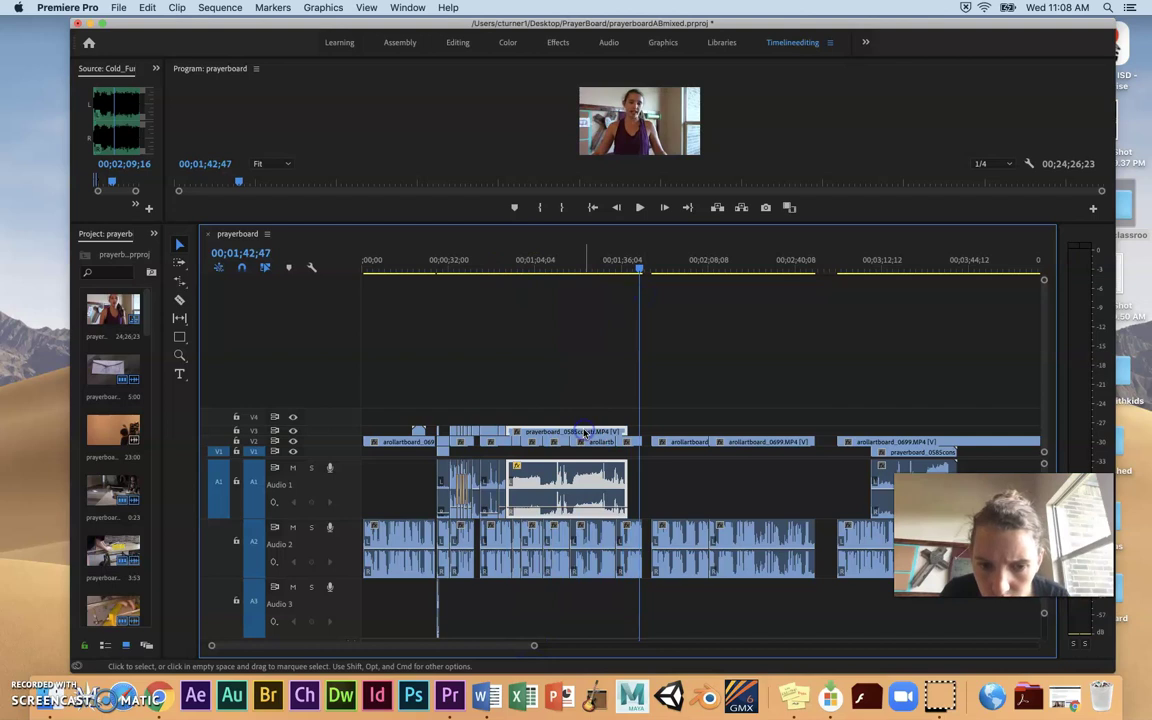
{"action": "key", "text": "Delete"}
{"action": "left_click", "coordinate": [876, 448]}
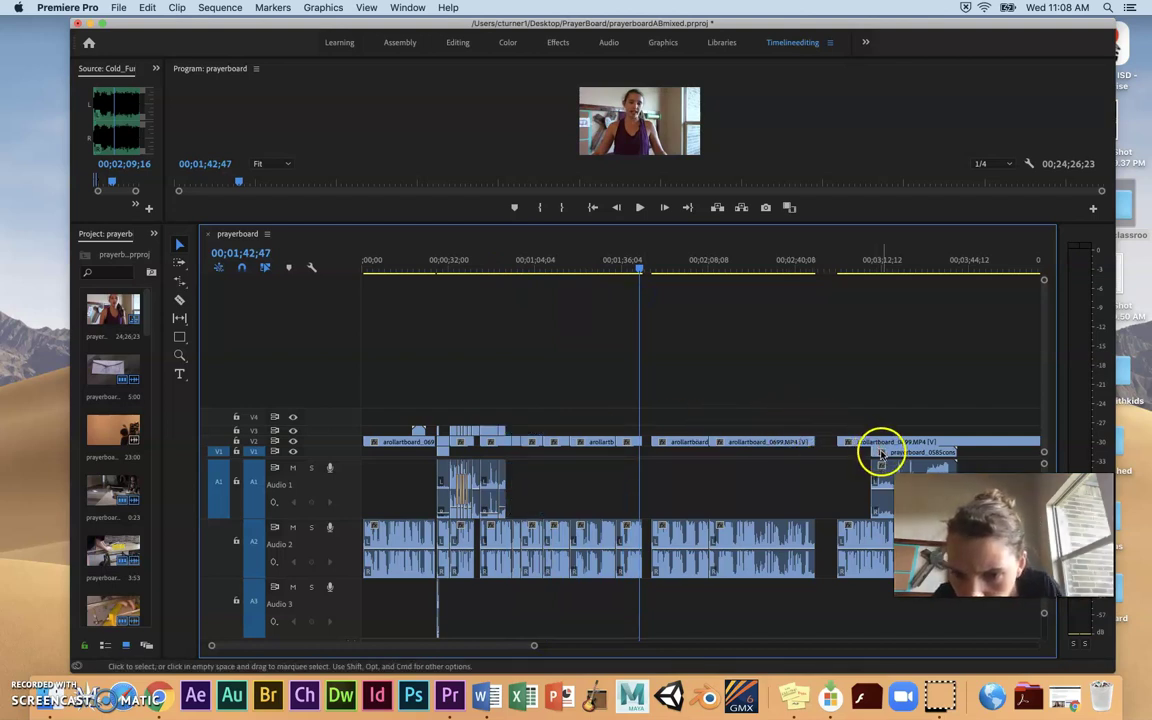
{"action": "left_click_drag", "start_coordinate": [880, 452], "coordinate": [516, 430]}
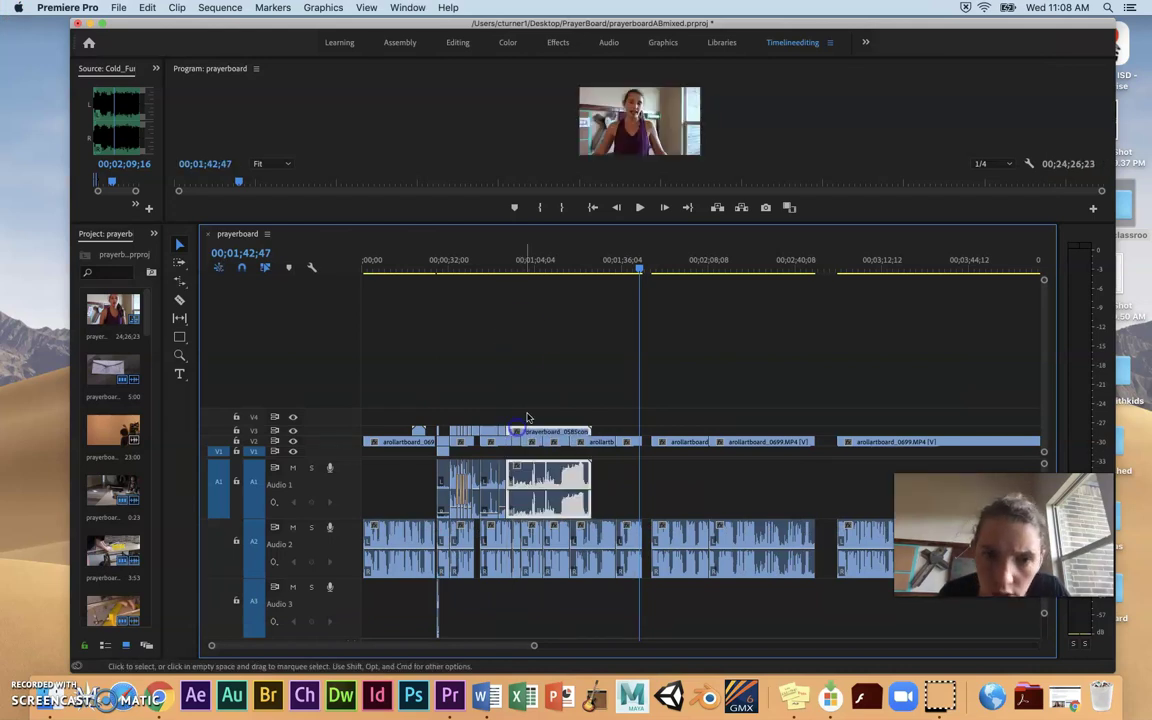
{"action": "left_click_drag", "start_coordinate": [497, 273], "coordinate": [546, 520]}
{"action": "left_click_drag", "start_coordinate": [535, 647], "coordinate": [479, 648]}
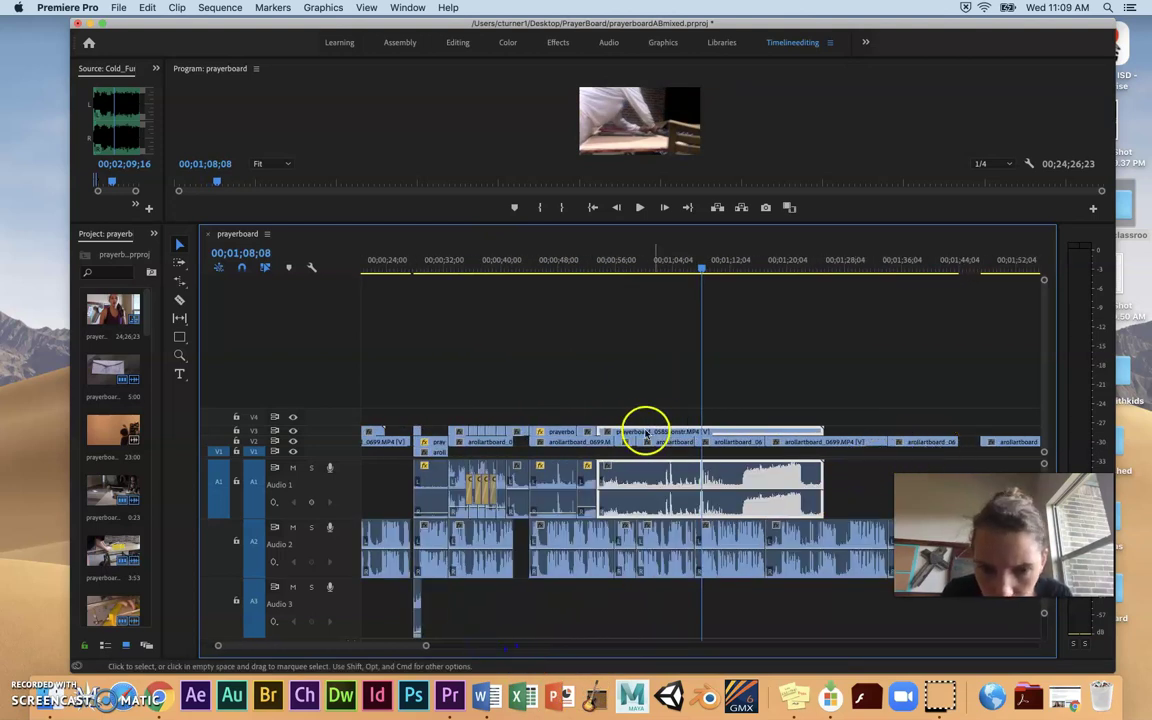
- Push the narration clips from the small A-roll clip onward to the right, opening a short gap
{"action": "left_click", "coordinate": [623, 442]}
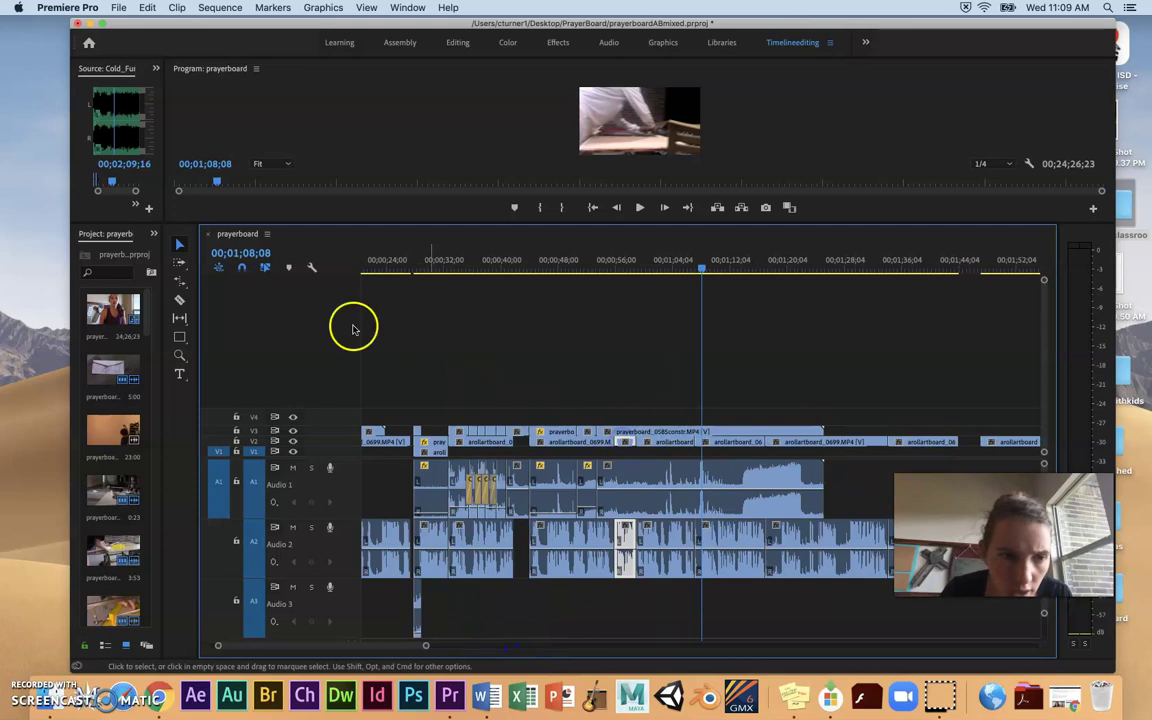
{"action": "left_click", "coordinate": [179, 262]}
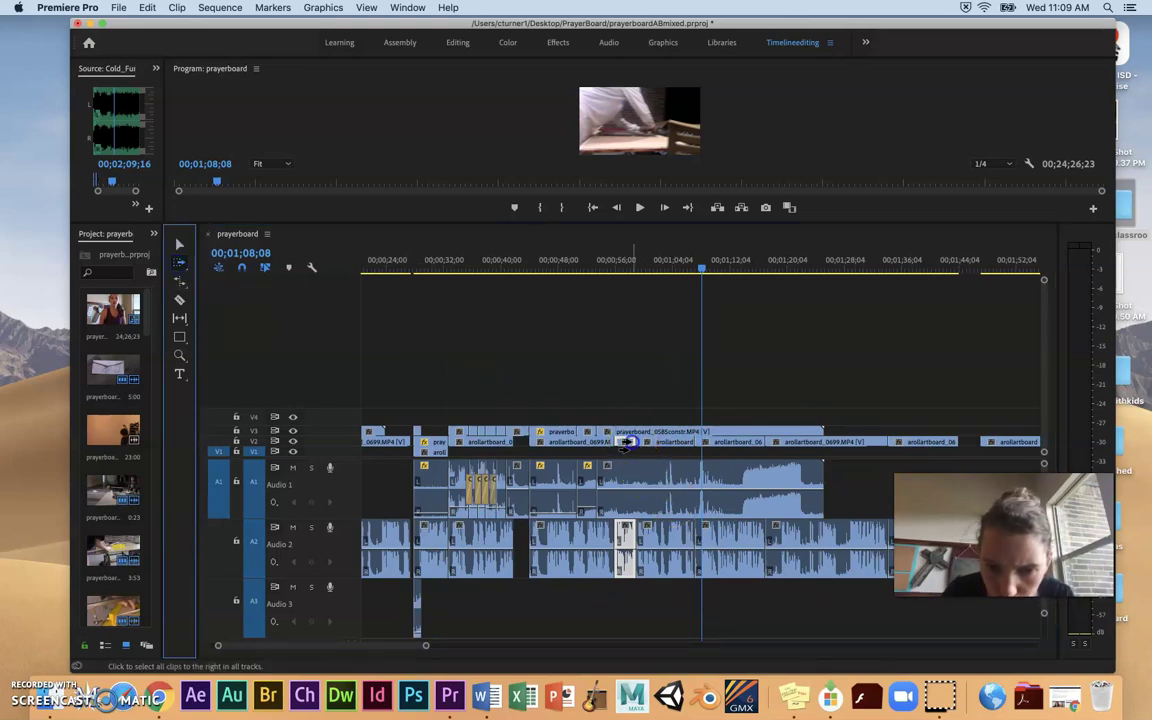
{"action": "left_click", "coordinate": [626, 442]}
{"action": "left_click_drag", "start_coordinate": [571, 406], "coordinate": [596, 412]}
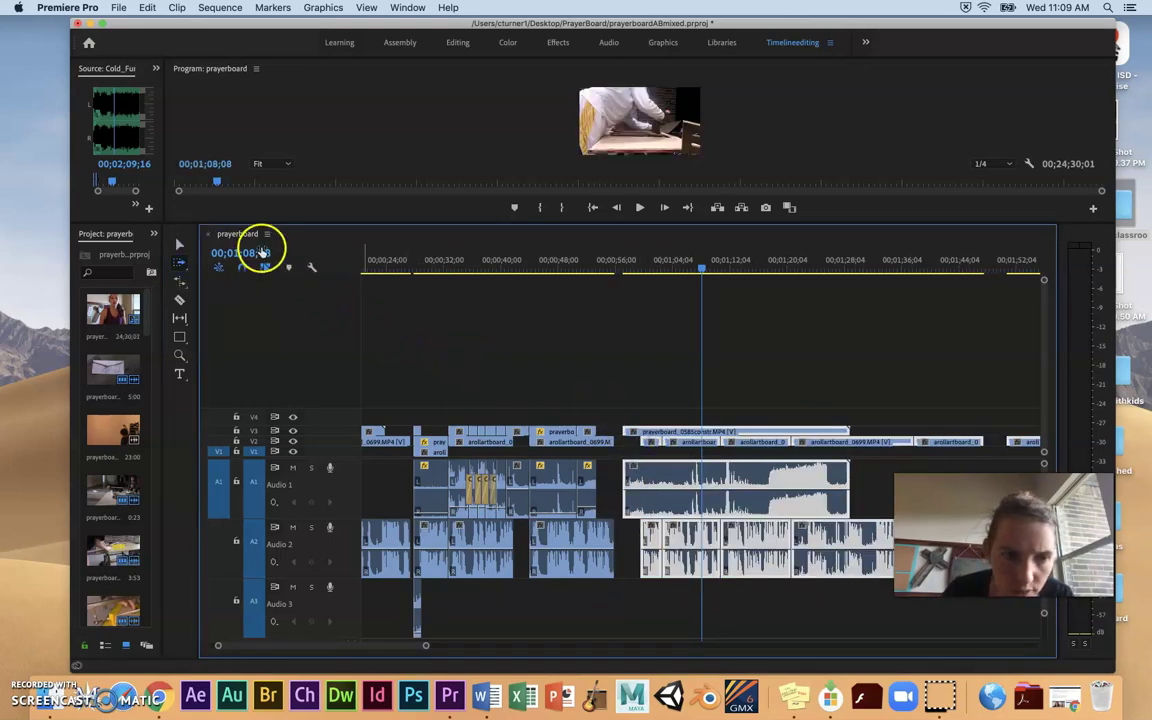
{"action": "left_click", "coordinate": [178, 243]}
{"action": "left_click", "coordinate": [594, 324]}
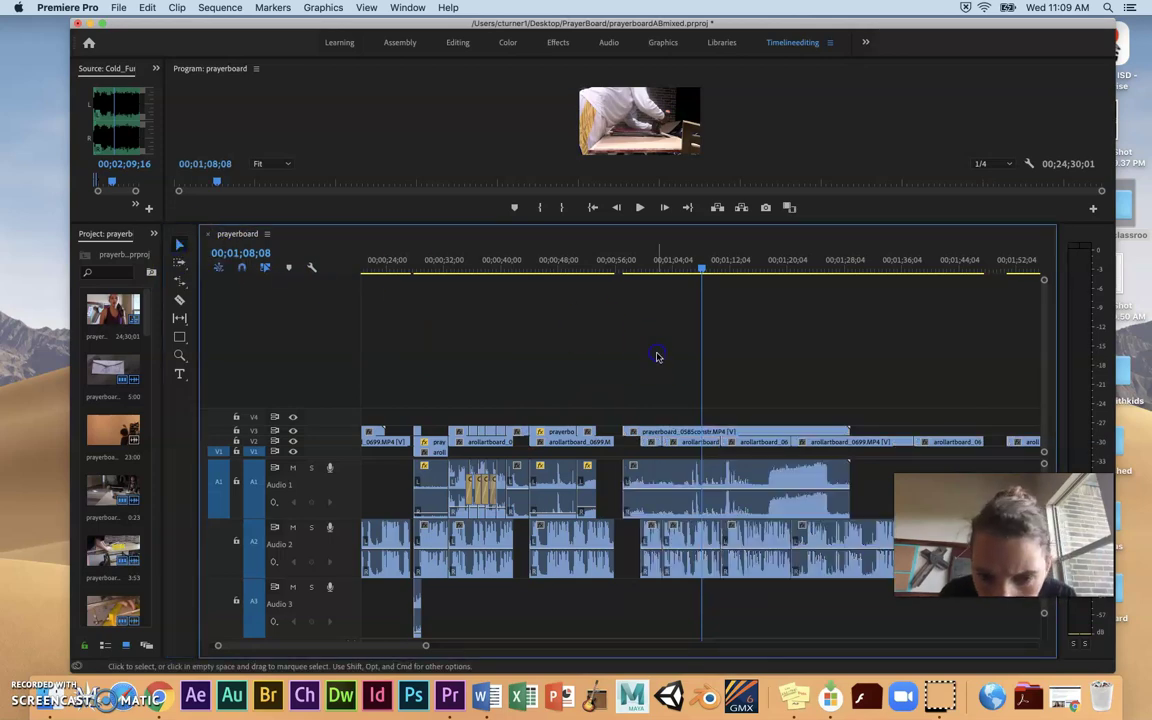
- Slide the B-roll clip slightly earlier and play the section back from about 00:54
{"action": "left_click", "coordinate": [640, 431]}
{"action": "left_click_drag", "start_coordinate": [624, 431], "coordinate": [598, 432]}
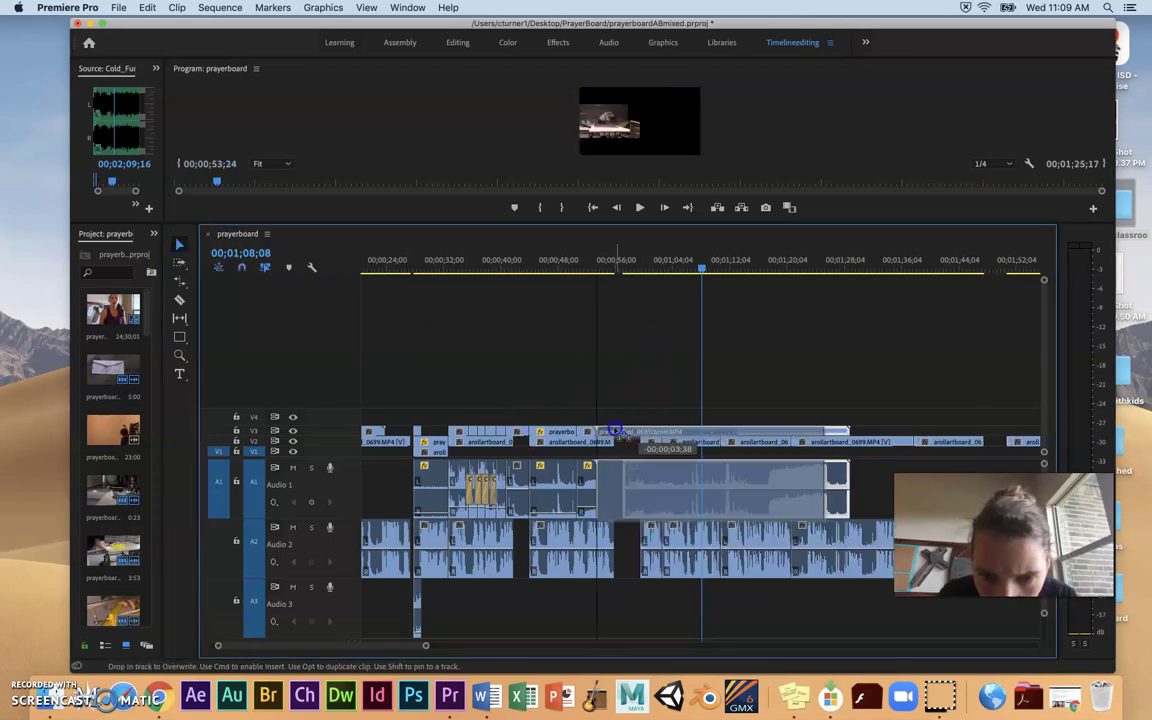
{"action": "left_click", "coordinate": [605, 263]}
{"action": "key", "text": "space"}
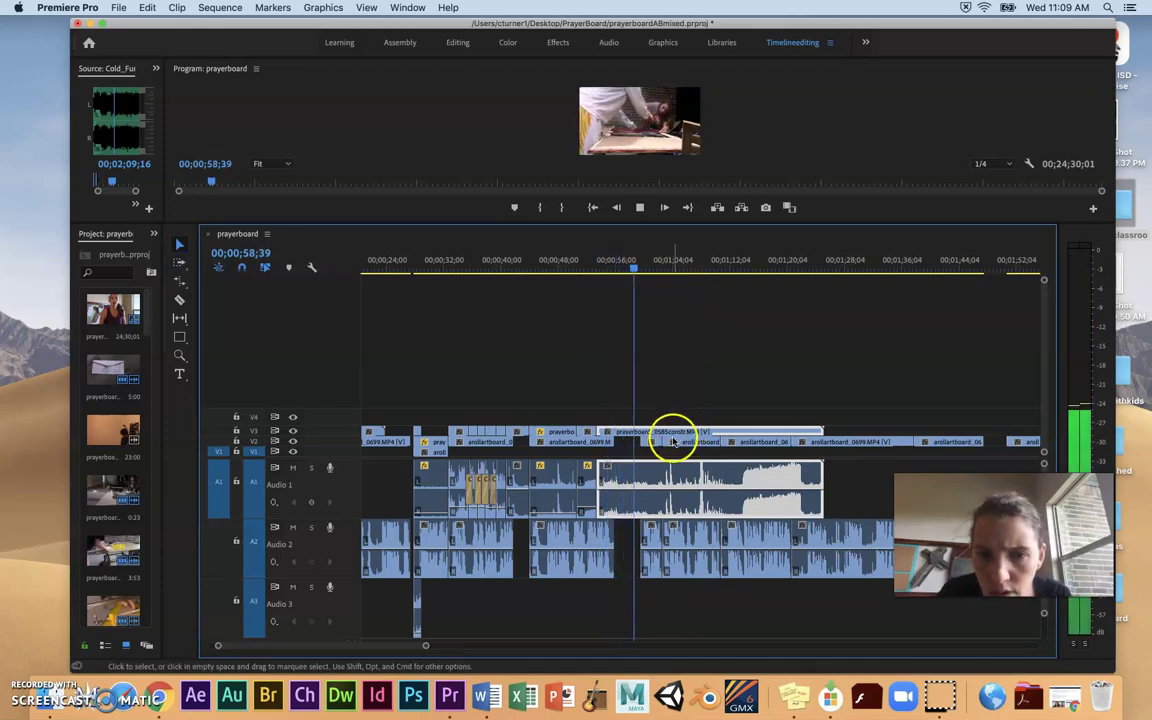
- Trim the B-roll clip's start to the playhead at 01:13:18
{"action": "left_click", "coordinate": [641, 268]}
{"action": "left_click_drag", "start_coordinate": [641, 268], "coordinate": [740, 329]}
{"action": "left_click", "coordinate": [602, 505]}
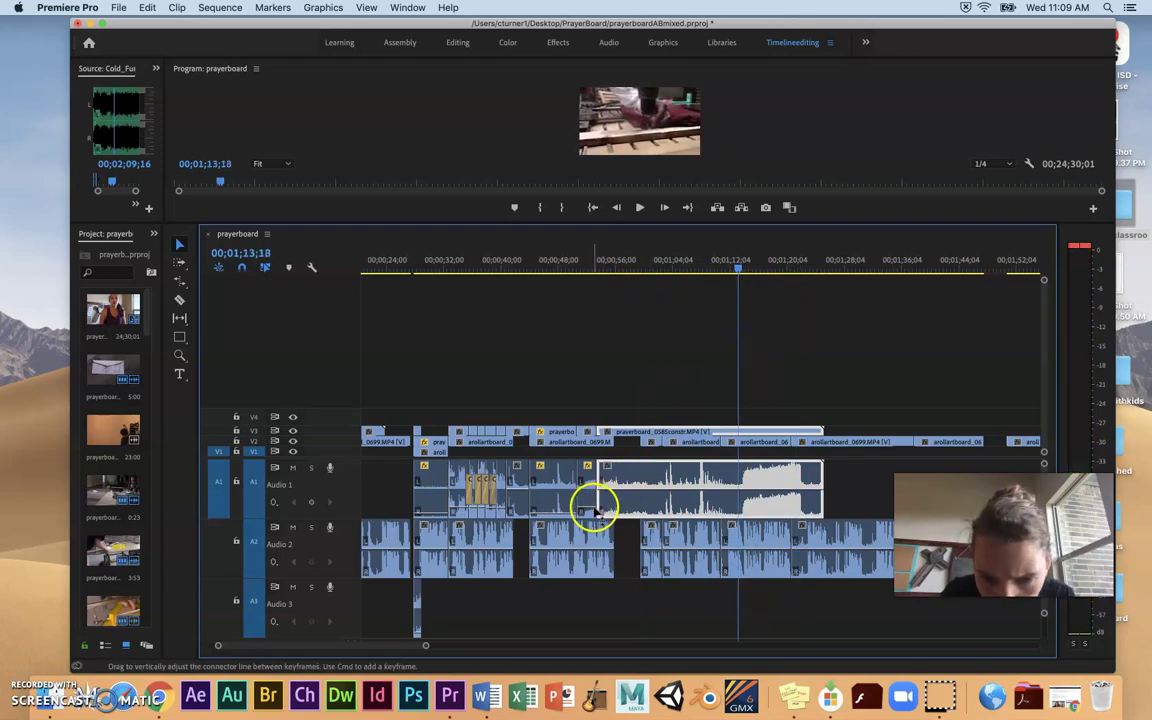
{"action": "left_click_drag", "start_coordinate": [599, 508], "coordinate": [738, 524]}
- Move the trimmed B-roll clip to start around 00:53 and play it back to 00:55:15
{"action": "left_click", "coordinate": [812, 470]}
{"action": "left_click_drag", "start_coordinate": [767, 475], "coordinate": [650, 483]}
{"action": "key", "text": "Escape"}
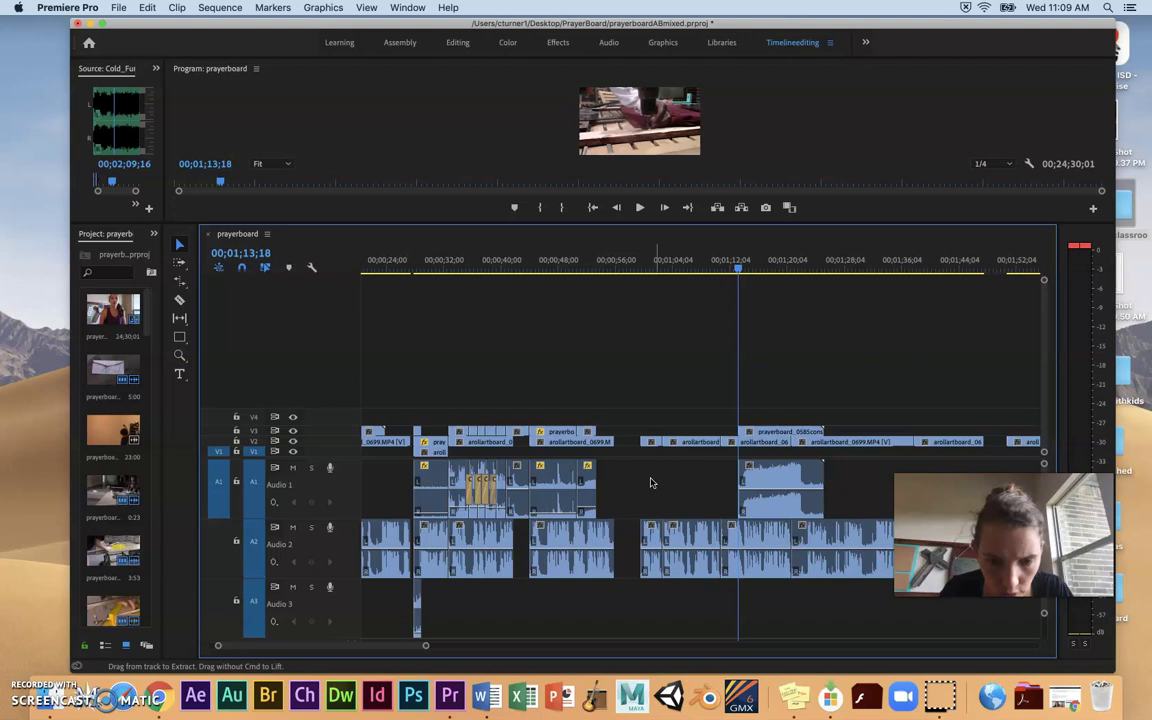
{"action": "left_click_drag", "start_coordinate": [762, 498], "coordinate": [658, 482]}
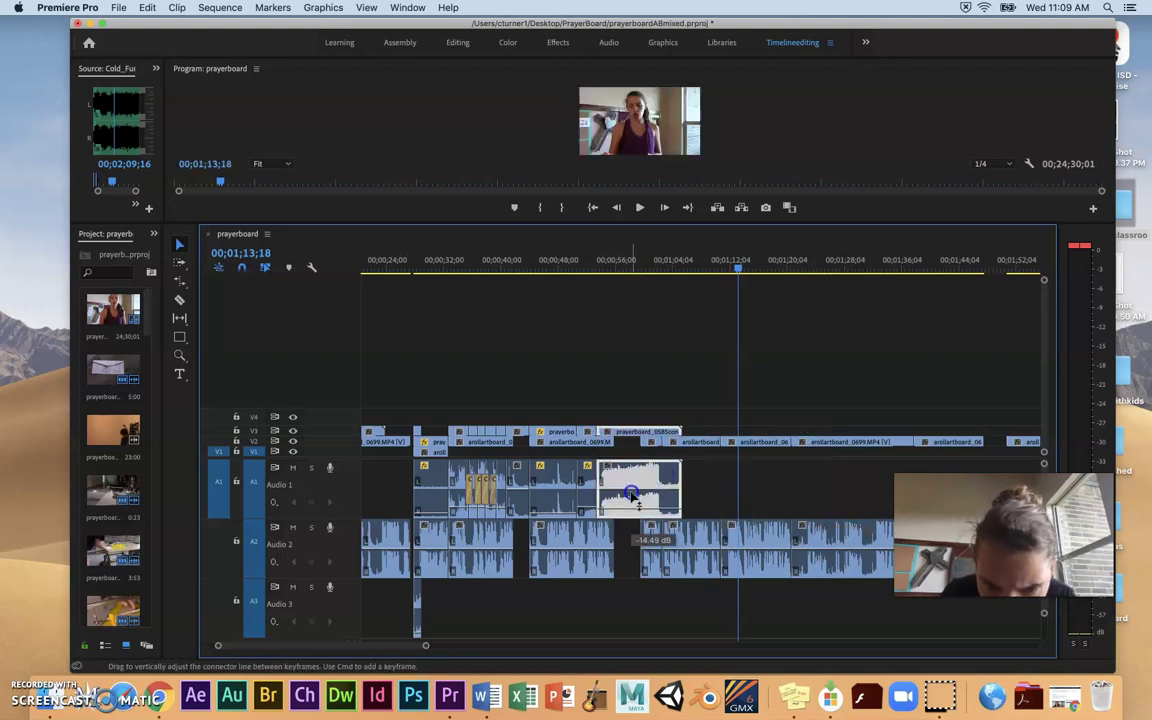
{"action": "left_click", "coordinate": [594, 269]}
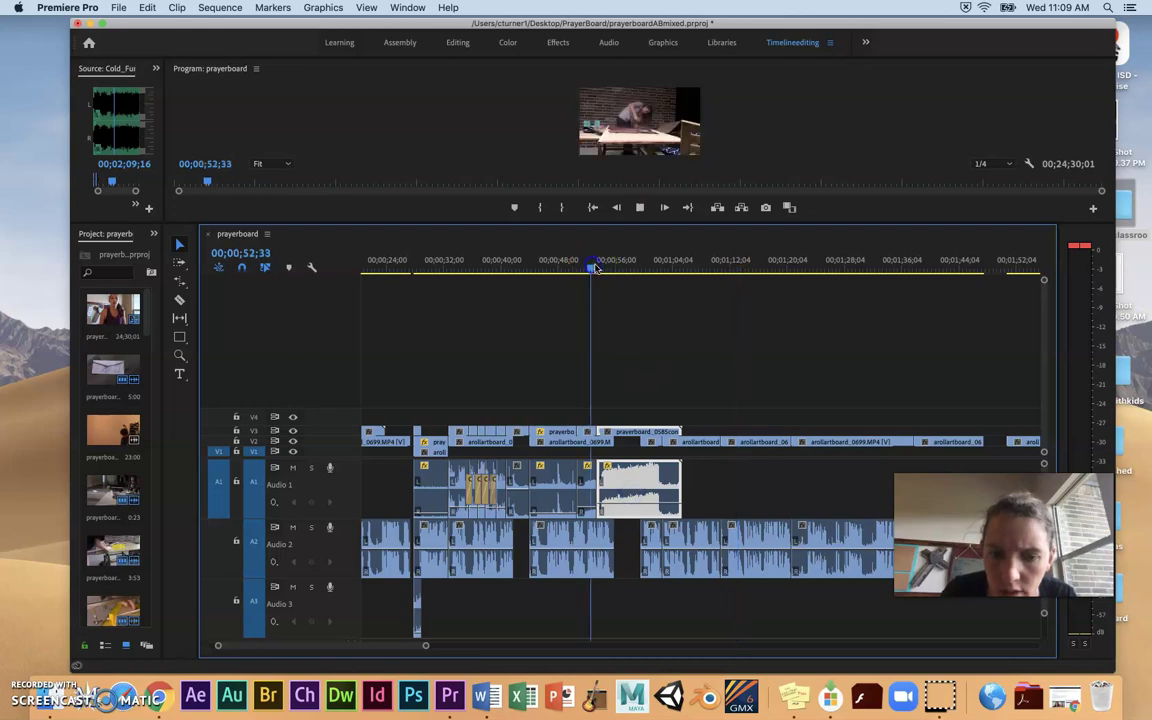
{"action": "key", "text": "space"}
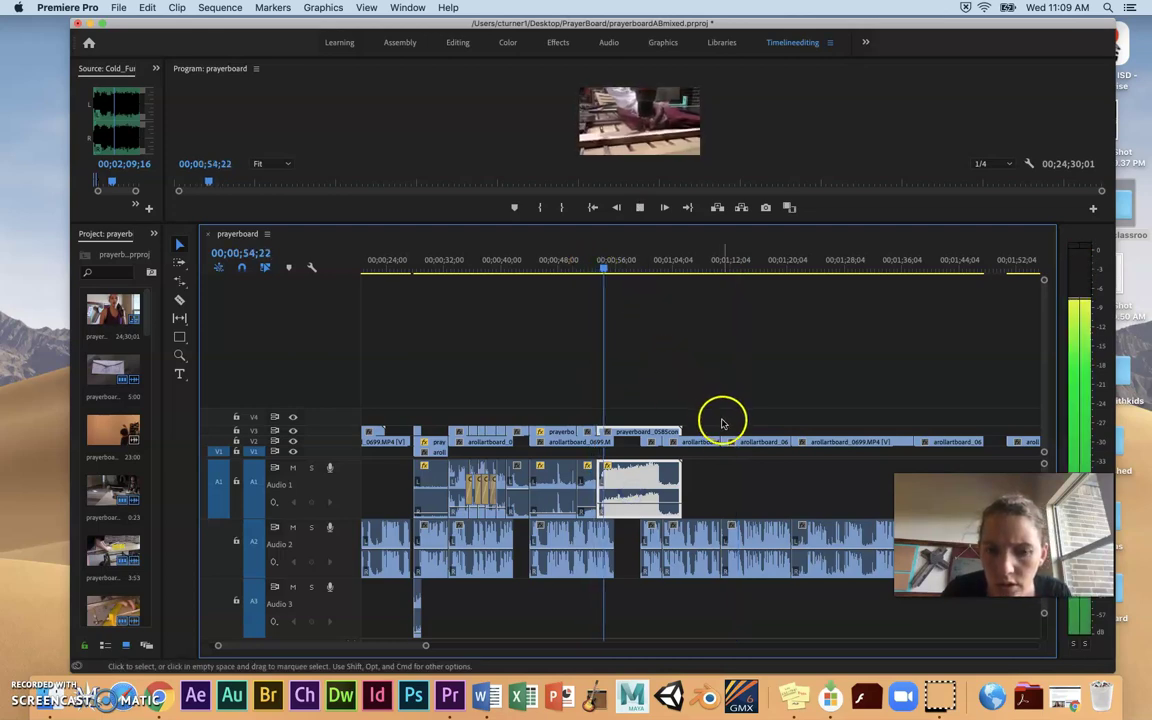
{"action": "key", "text": "space"}
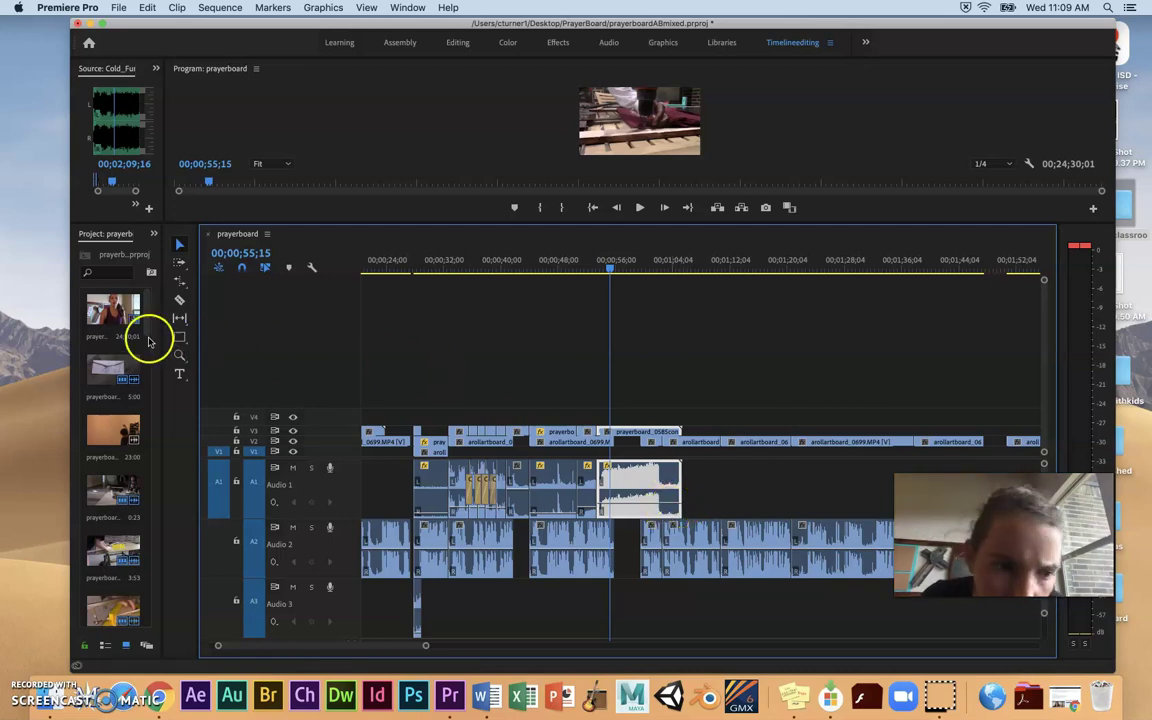
- Split the B-roll clip at the playhead near 00:55 and select the following piece
{"action": "left_click", "coordinate": [180, 300]}
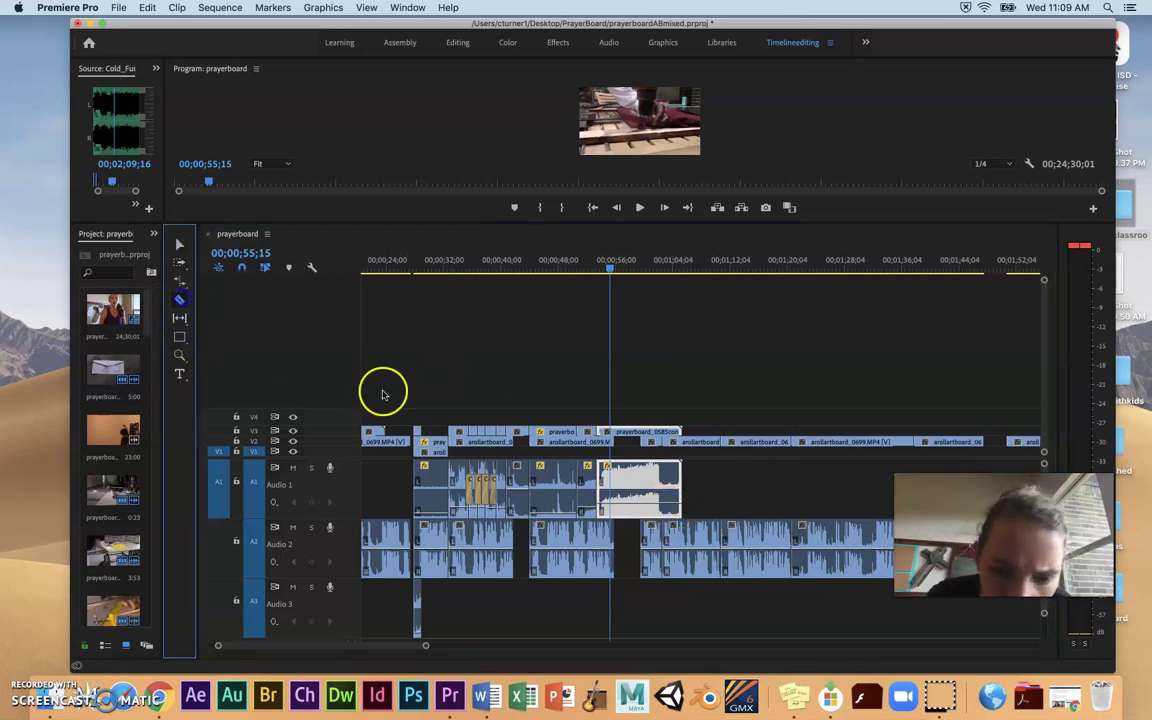
{"action": "left_click", "coordinate": [617, 508]}
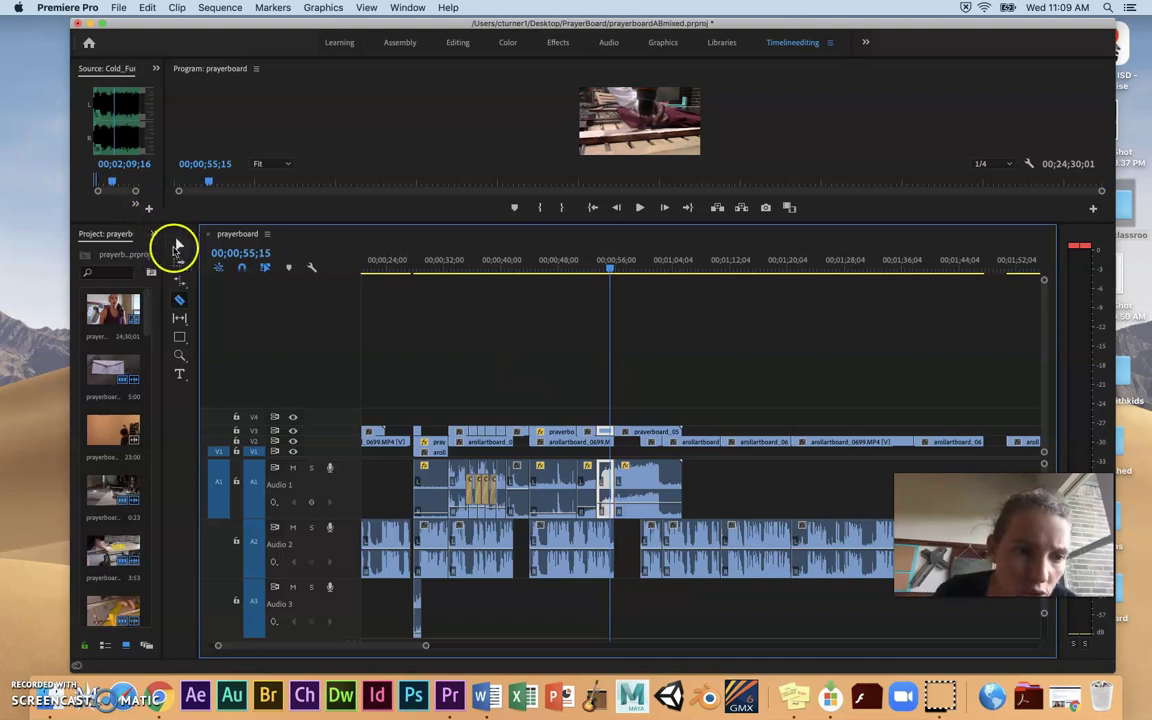
{"action": "left_click", "coordinate": [179, 244]}
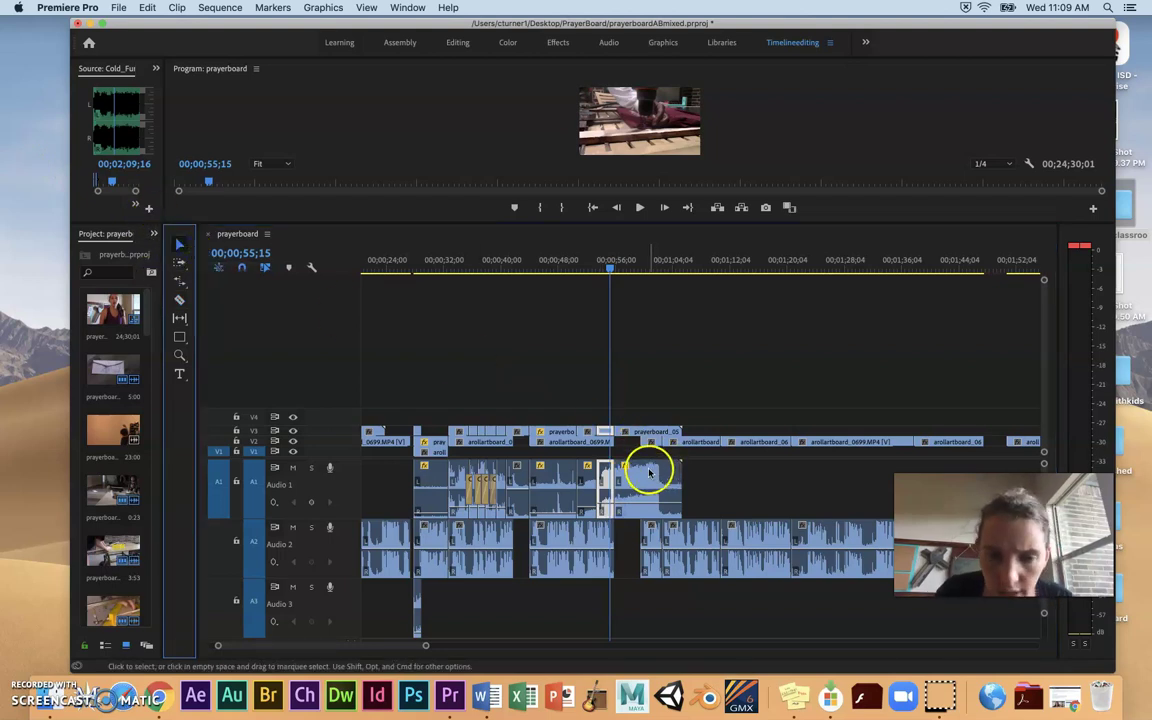
{"action": "left_click", "coordinate": [645, 467]}
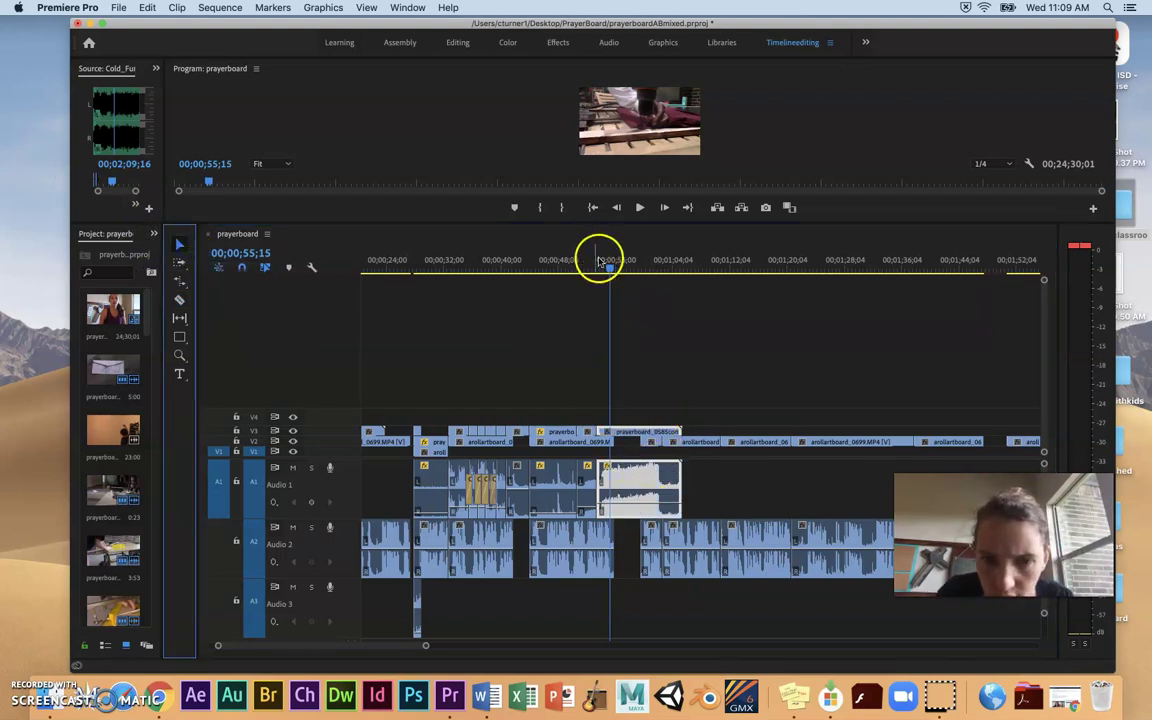
- Shorten the following B-roll piece by about six seconds at 01:01:08
{"action": "left_click_drag", "start_coordinate": [610, 270], "coordinate": [648, 298]}
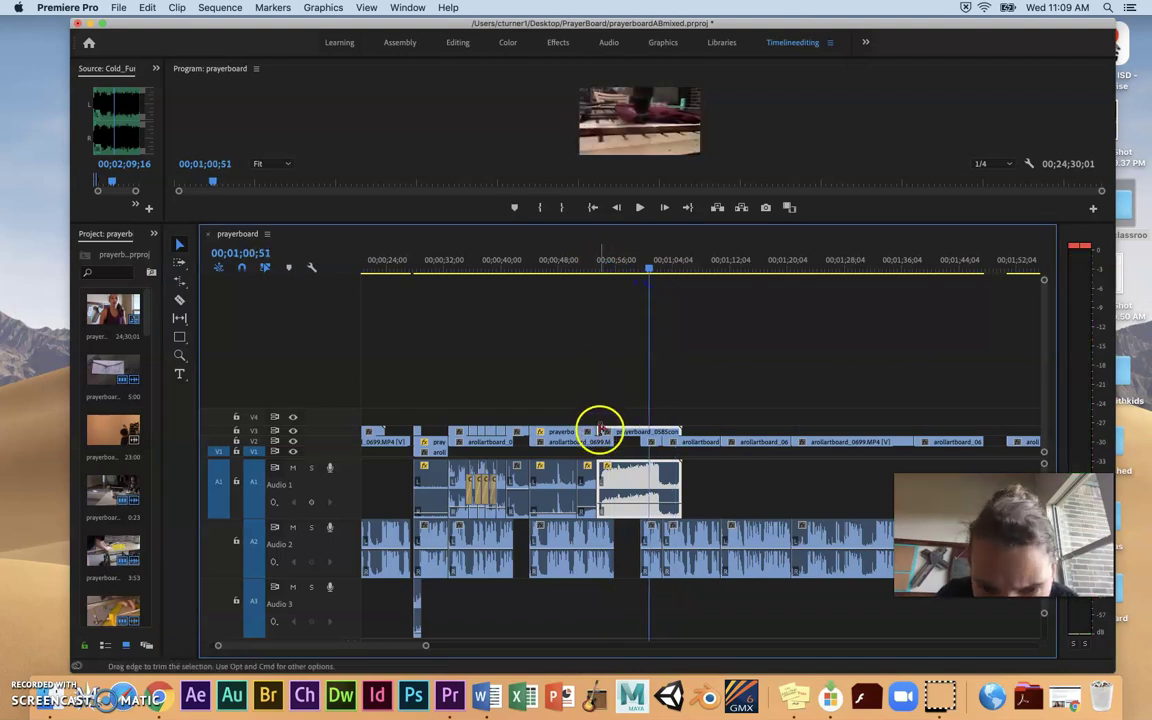
{"action": "left_click_drag", "start_coordinate": [599, 431], "coordinate": [612, 500]}
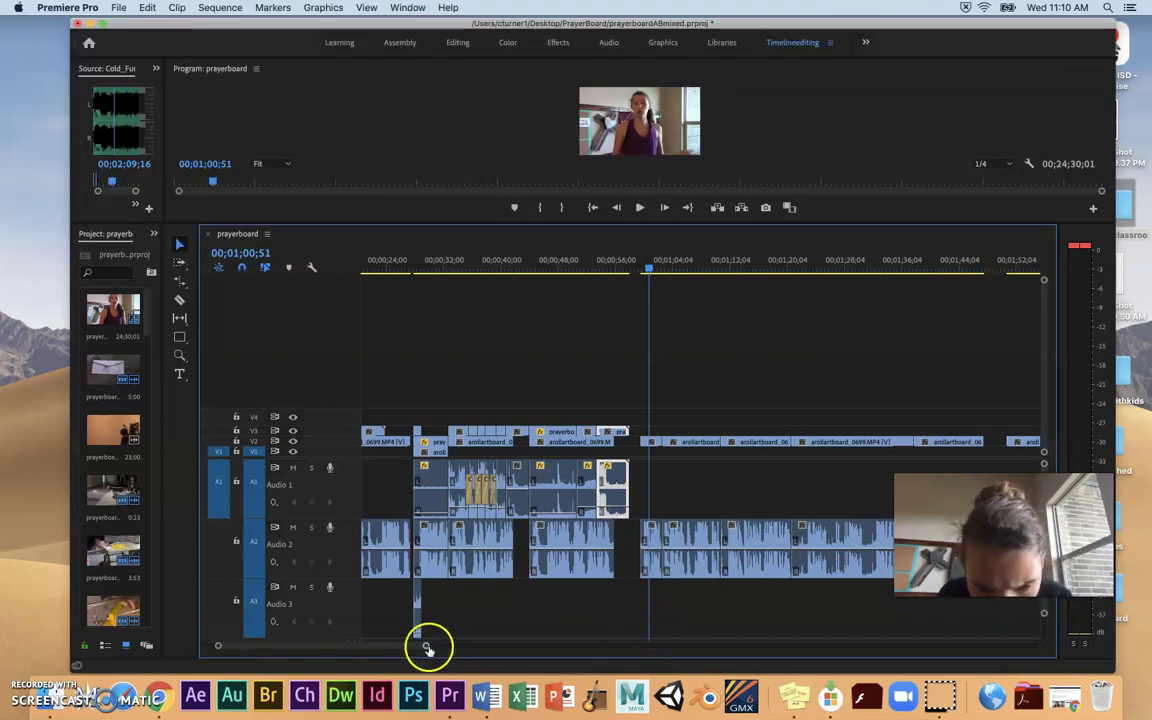
{"action": "left_click_drag", "start_coordinate": [427, 645], "coordinate": [842, 697]}
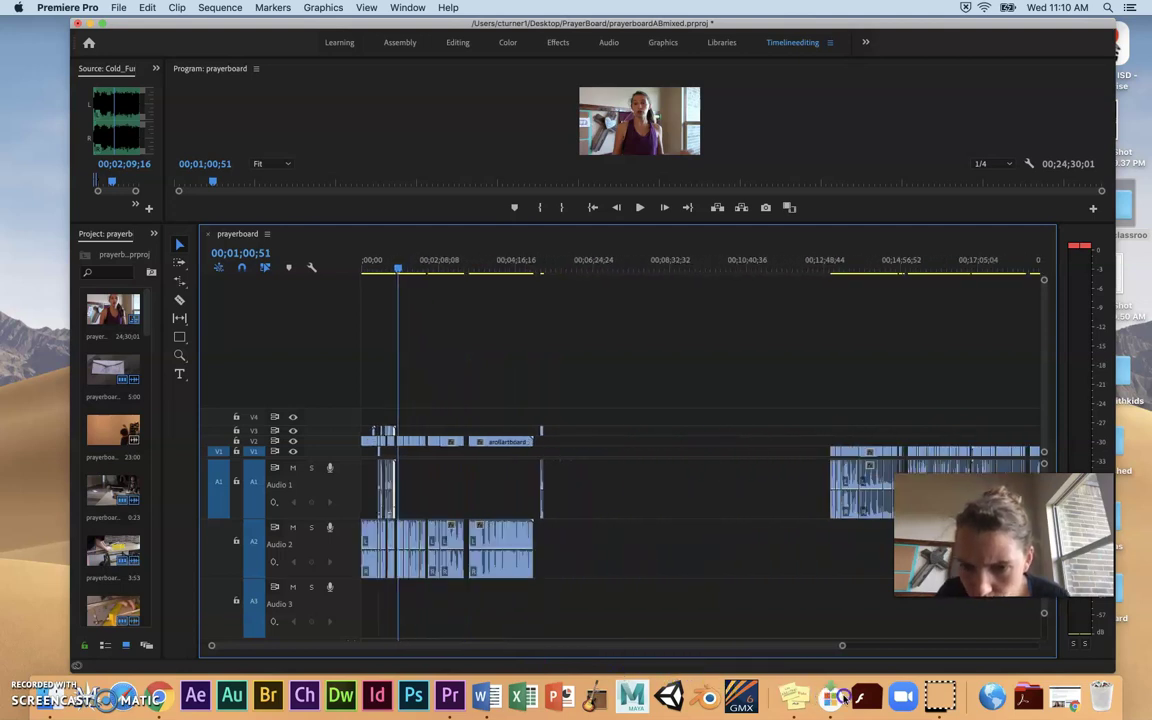
- Park the playhead at 14:44:57 in the later narration footage and save the project
{"action": "left_click", "coordinate": [836, 263]}
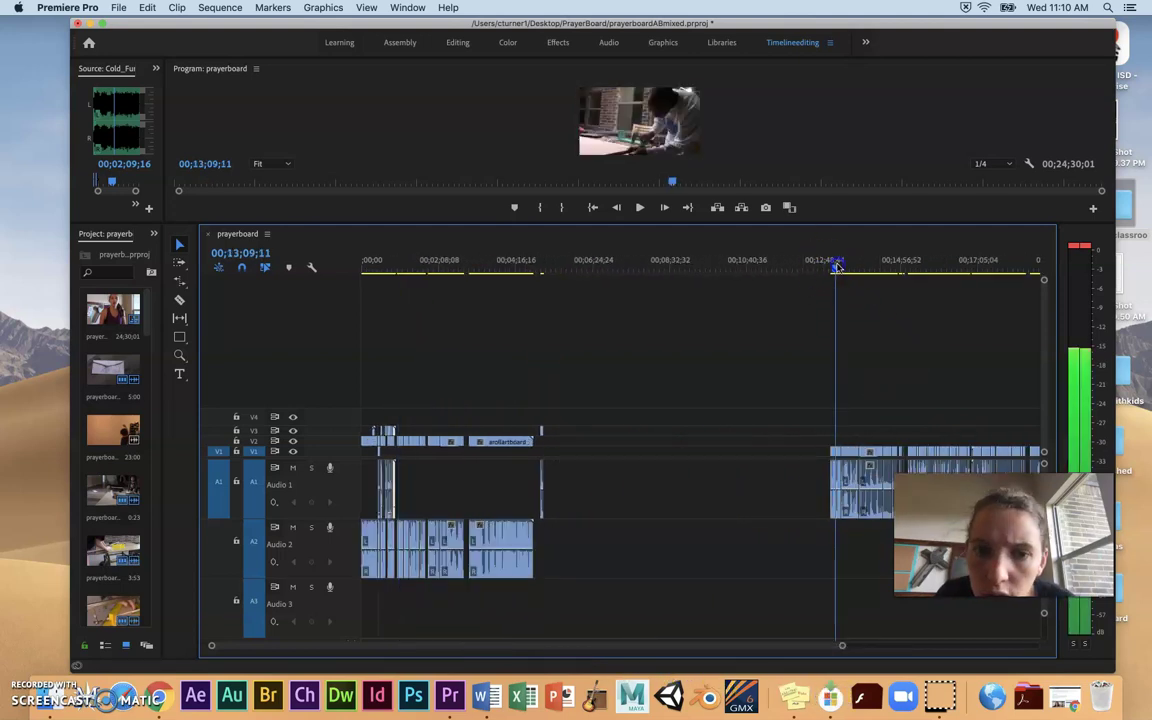
{"action": "left_click_drag", "start_coordinate": [836, 263], "coordinate": [894, 297]}
{"action": "left_click", "coordinate": [343, 608]}
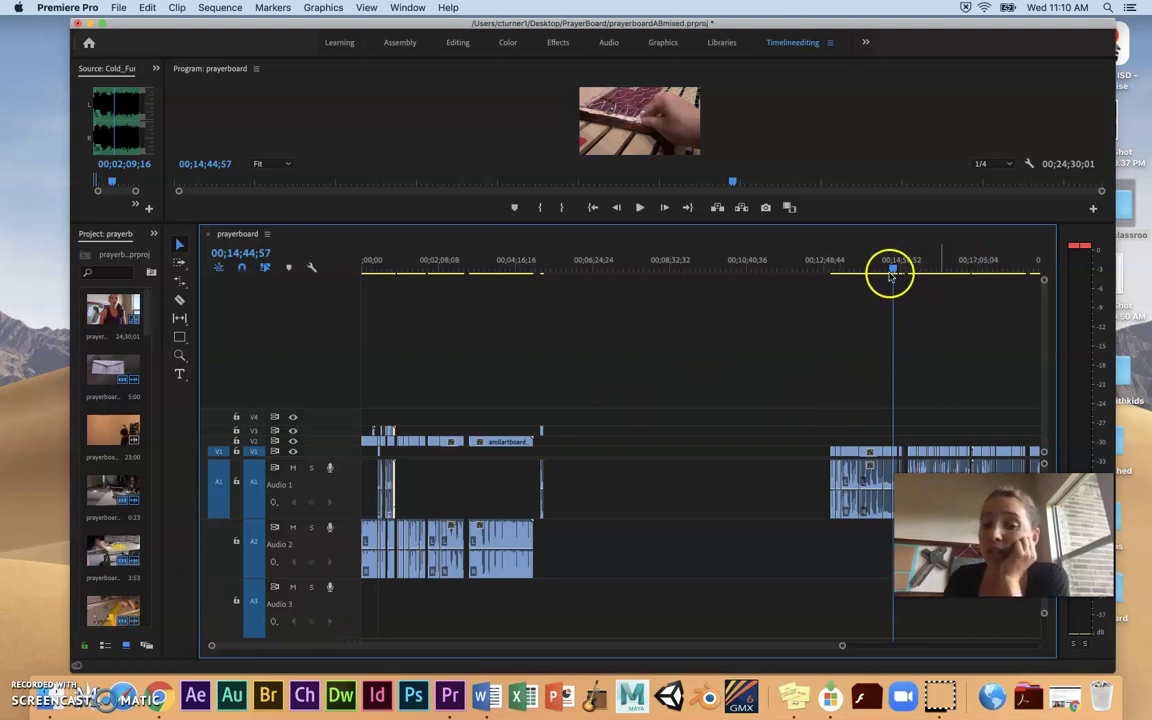
{"action": "key", "text": "super+s"}
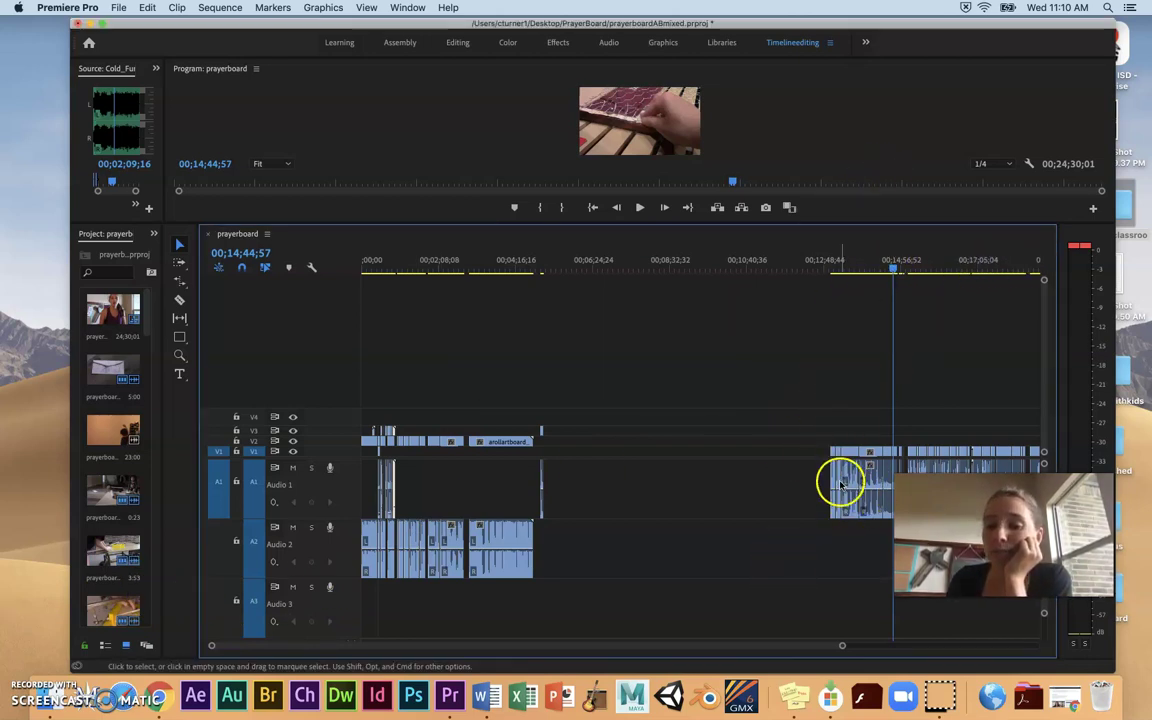